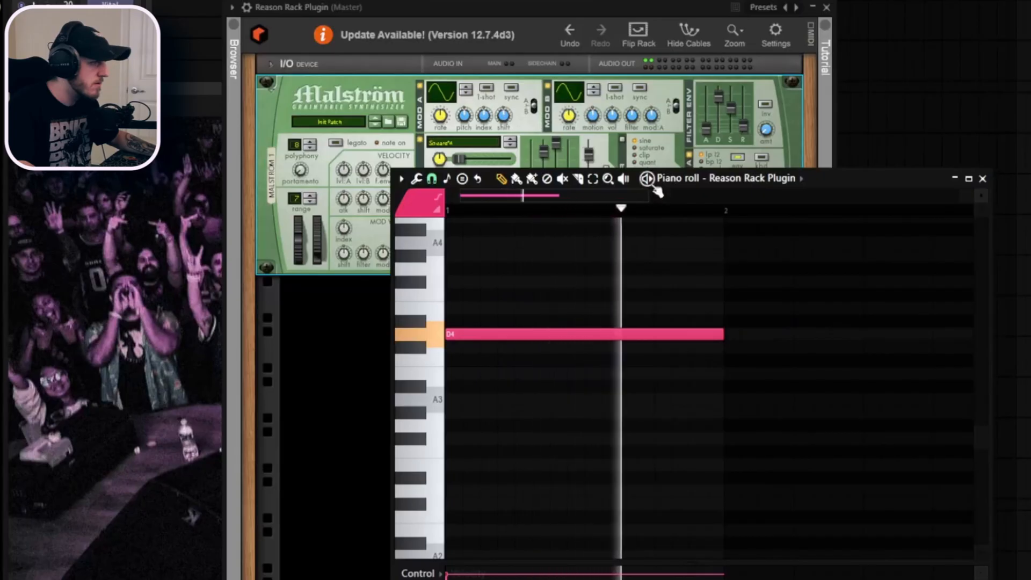
- Move the Synth pattern clip to the start of the SNARE 2 track and consolidate that track to a WAV audio clip
key("space")
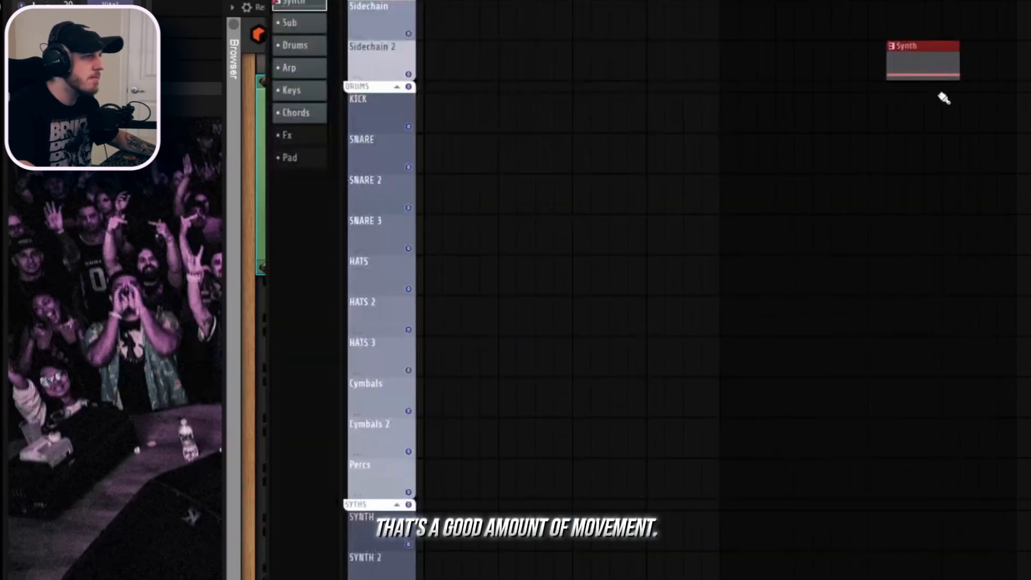
left_click_drag(935, 65, 462, 193)
right_click(402, 194)
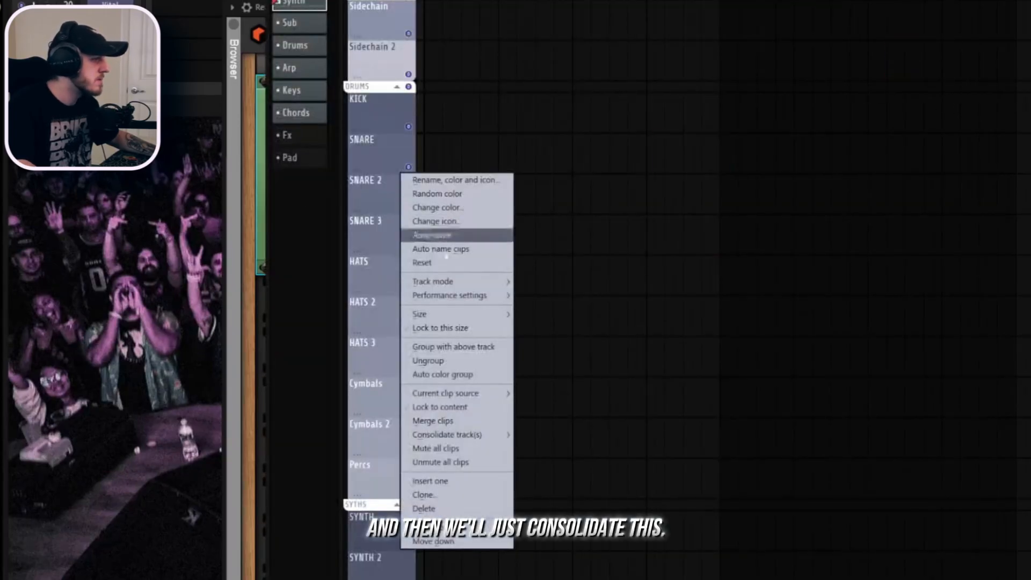
mouse_move(463, 441)
left_click(557, 447)
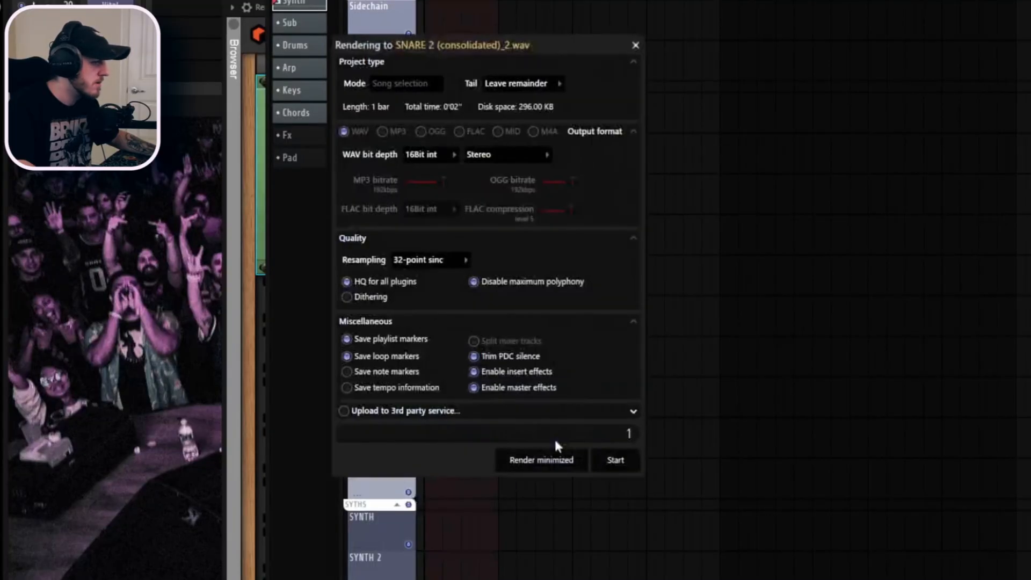
left_click(634, 466)
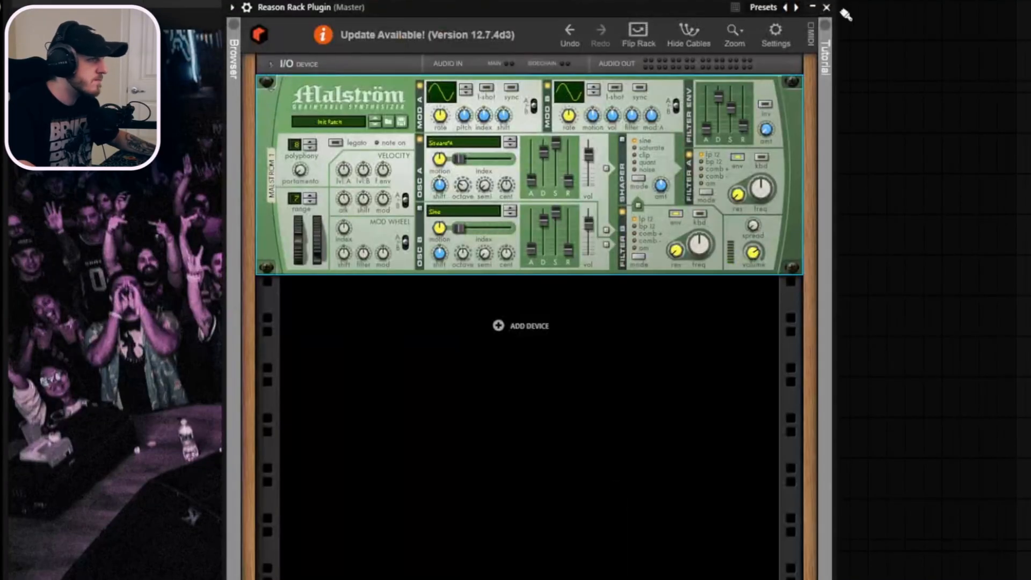
left_click(826, 7)
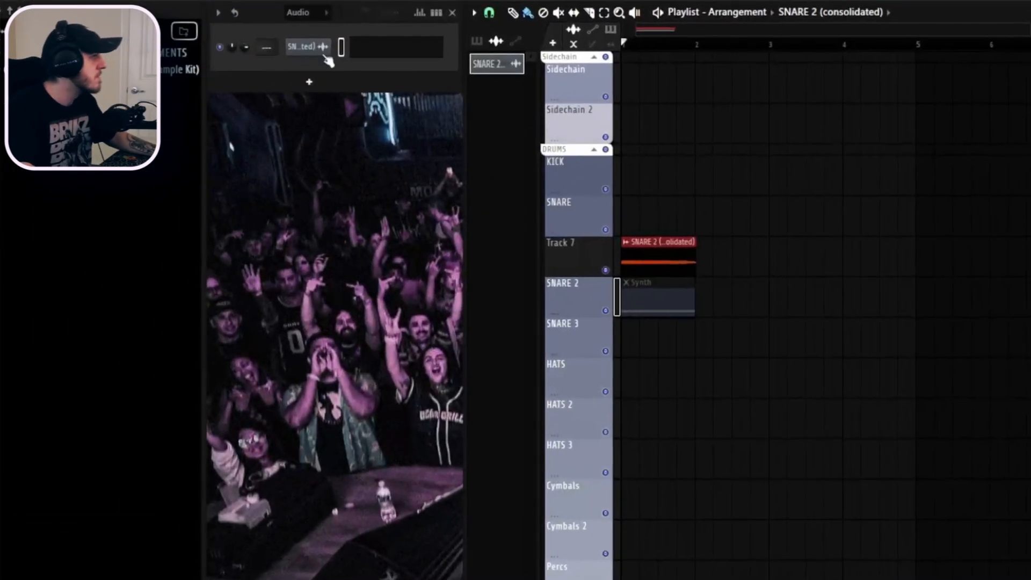
- Insert a new Serum 2 instrument into the channel rack
right_click(244, 80)
mouse_move(300, 183)
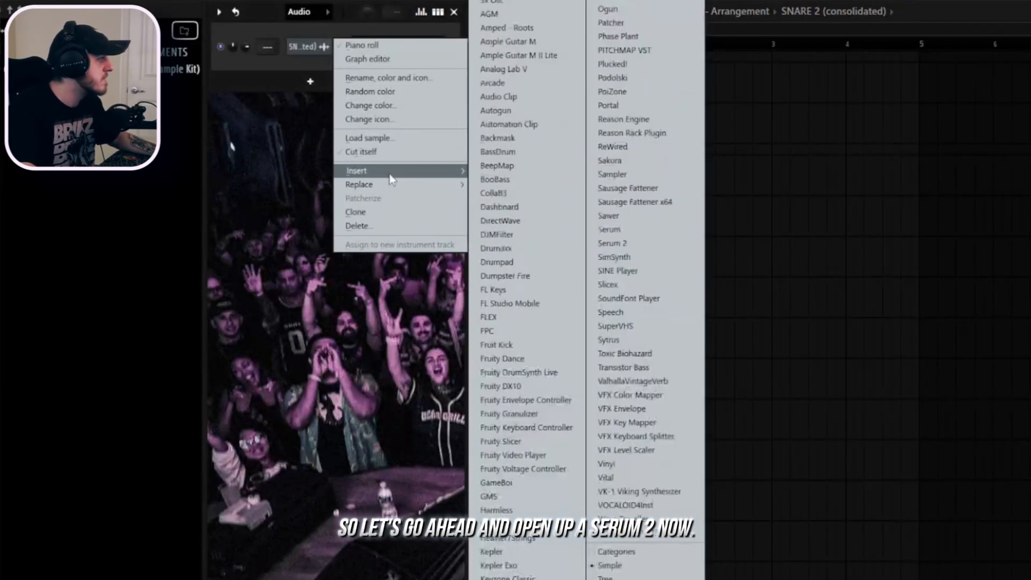
left_click(646, 243)
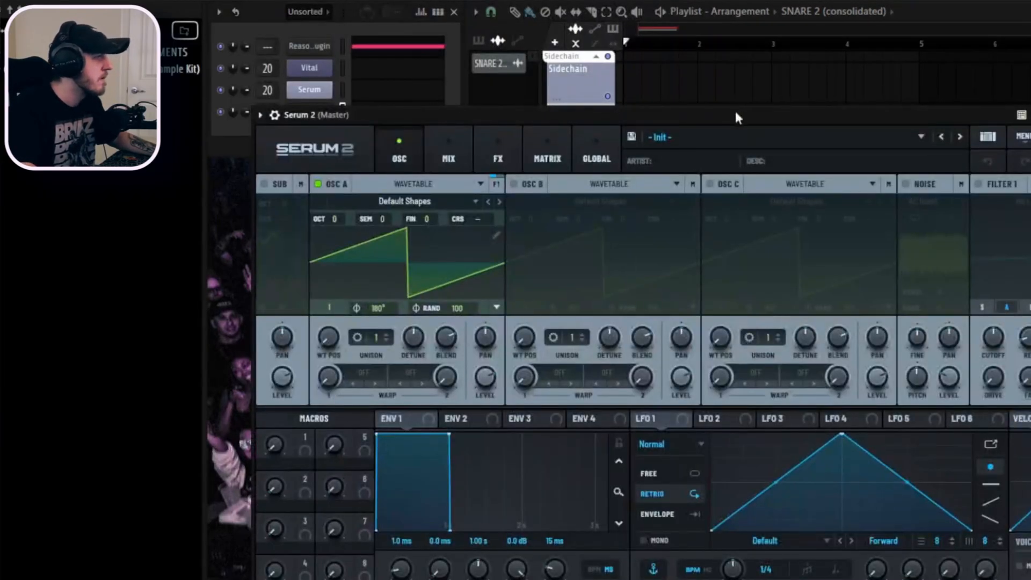
left_click_drag(736, 117, 783, 101)
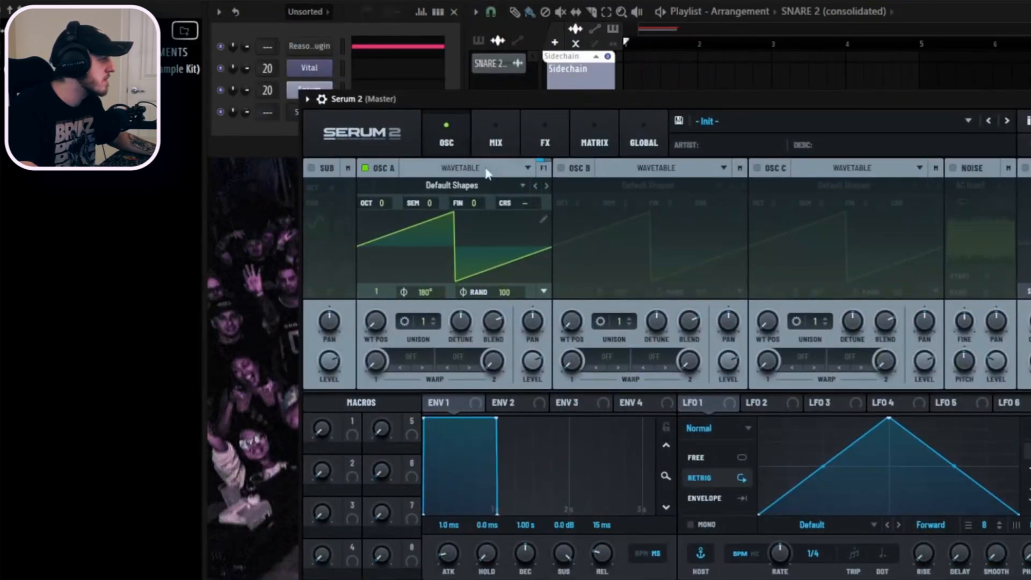
- Switch Serum 2's oscillator A from Wavetable to Sample and load the SNARE 2 (consolidated) audio into it
left_click(488, 173)
left_click(463, 218)
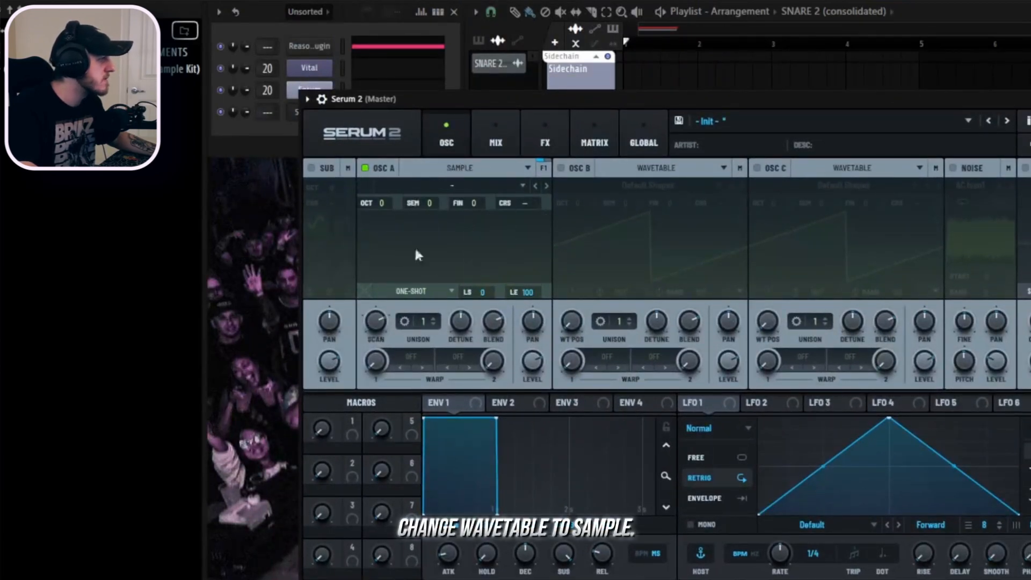
left_click(499, 65)
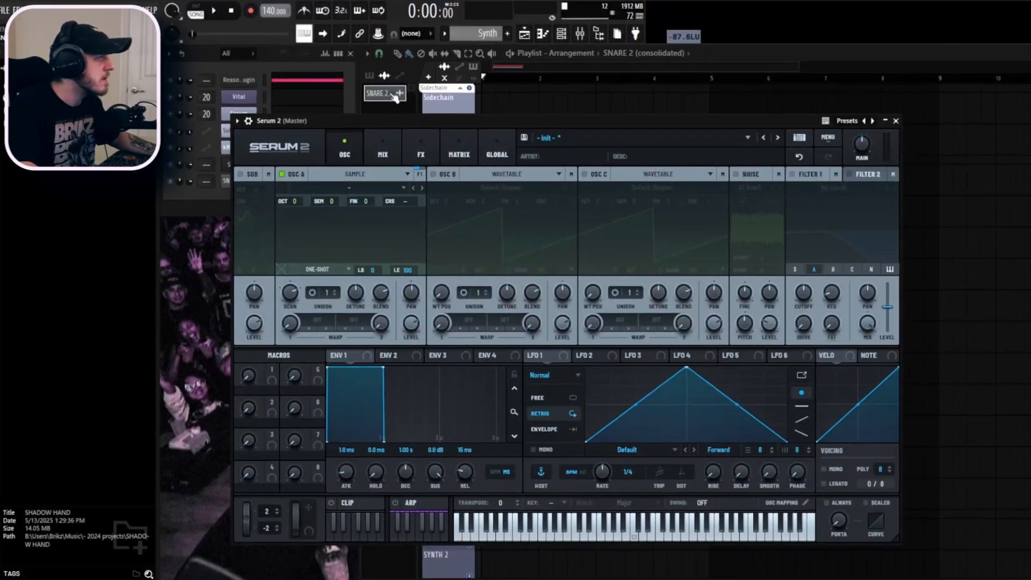
left_click_drag(509, 66, 403, 259)
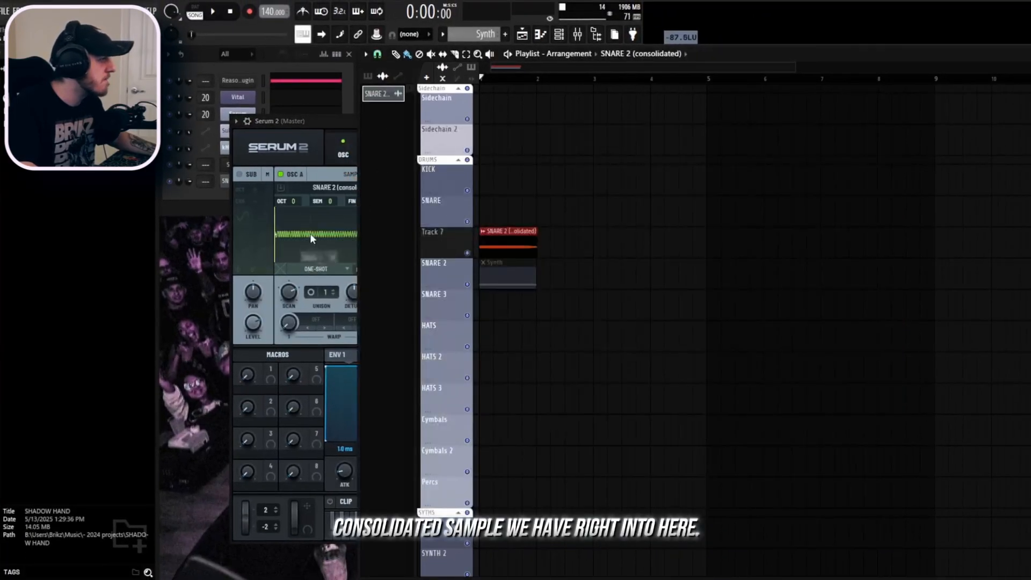
left_click(325, 137)
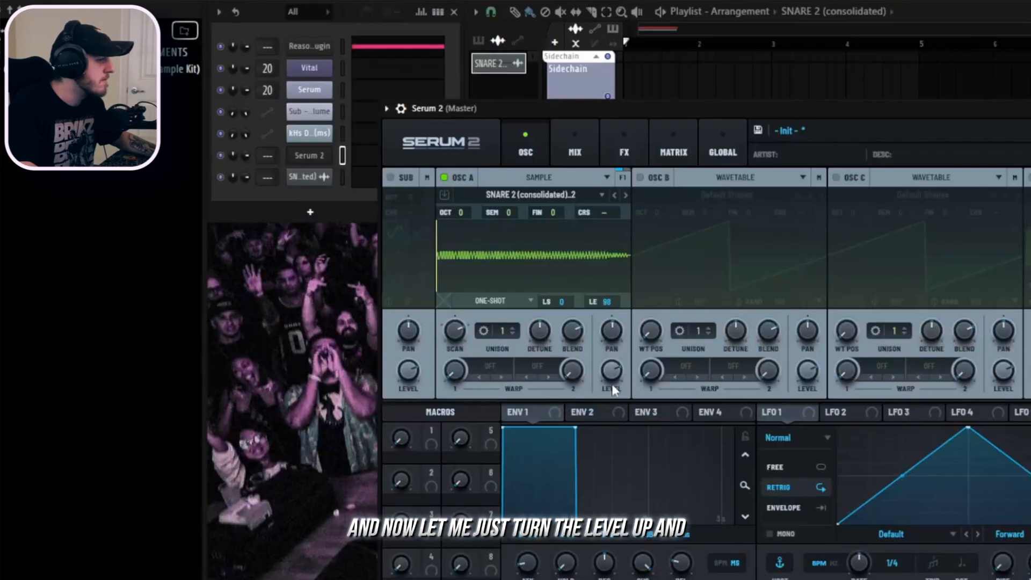
- Set oscillator A's octave to +1, audition a note and check it against the Malström patch in the Reason Rack Plugin
left_click_drag(465, 211, 467, 191)
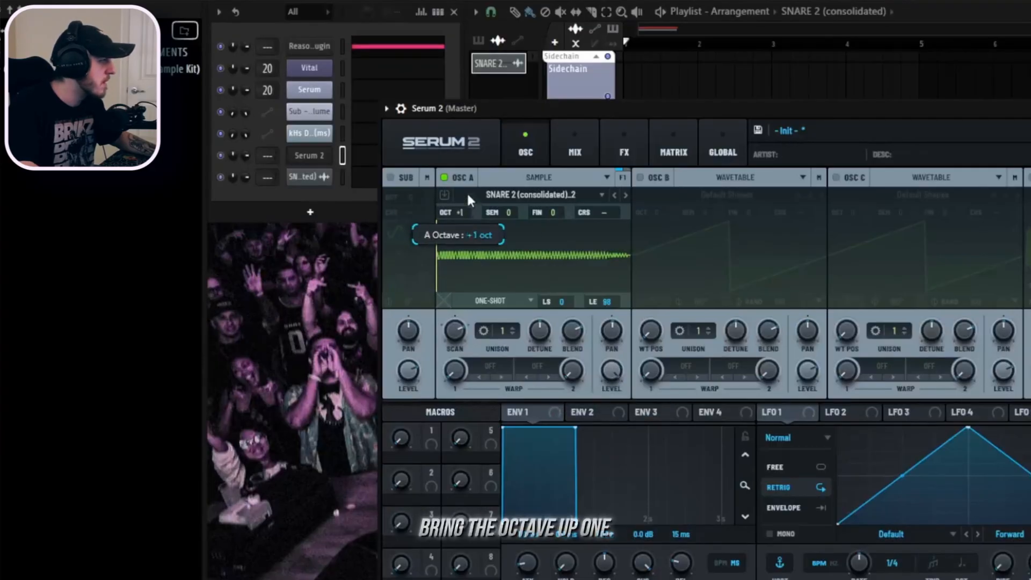
key("q")
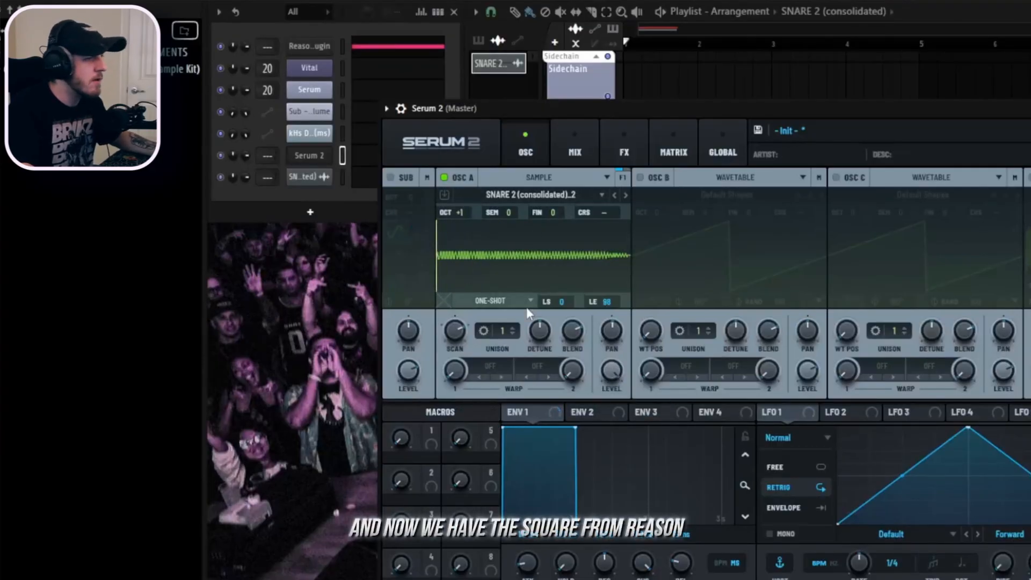
left_click(313, 47)
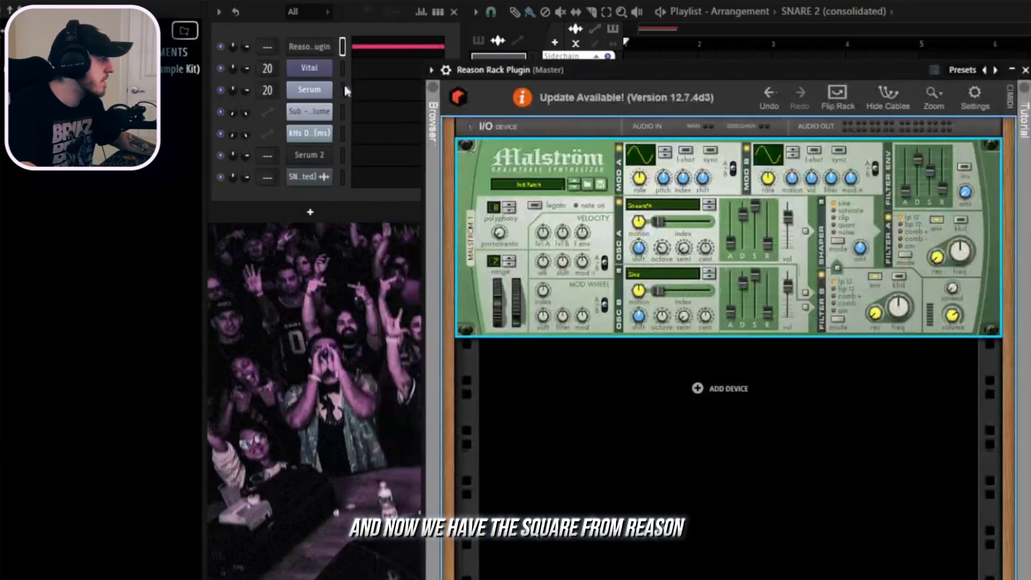
left_click(323, 157)
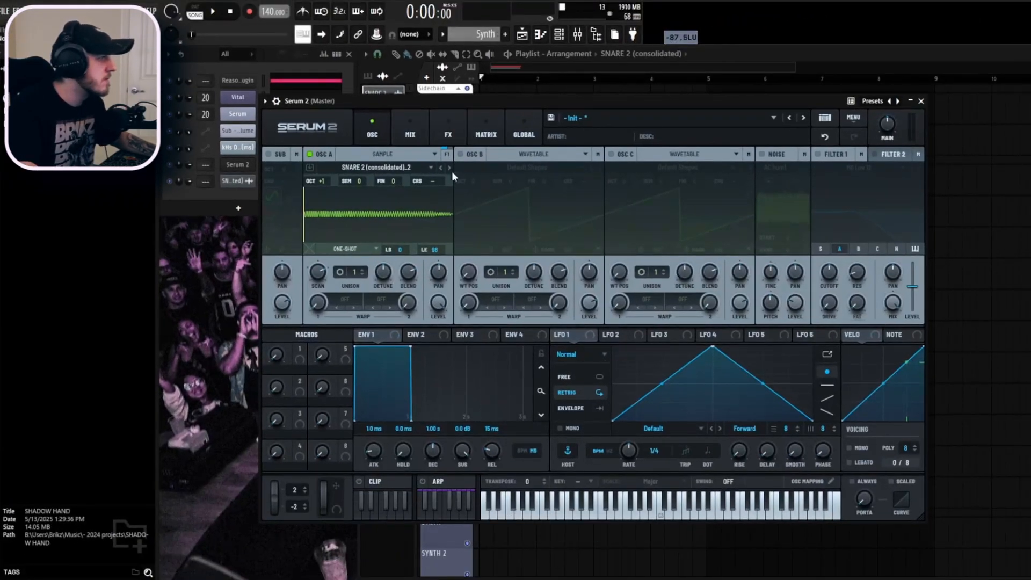
- Add a Distortion module to Serum 2's main effects chain
left_click(450, 135)
left_click(271, 192)
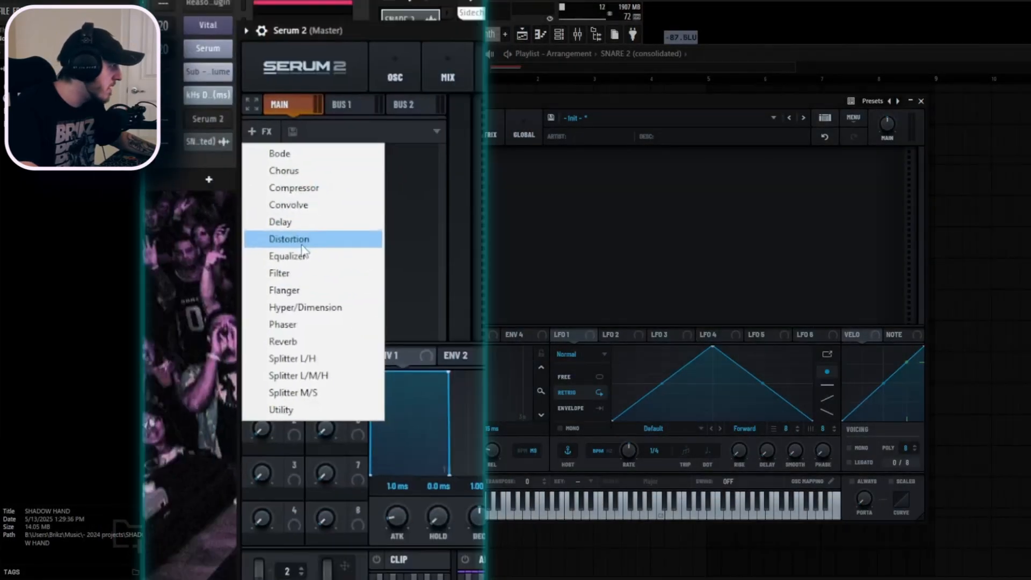
left_click(284, 237)
- Set oscillator A's level to 0%, modulate it with a rounded custom LFO 1 shape, and set the LFO to Envelope mode
left_click(372, 133)
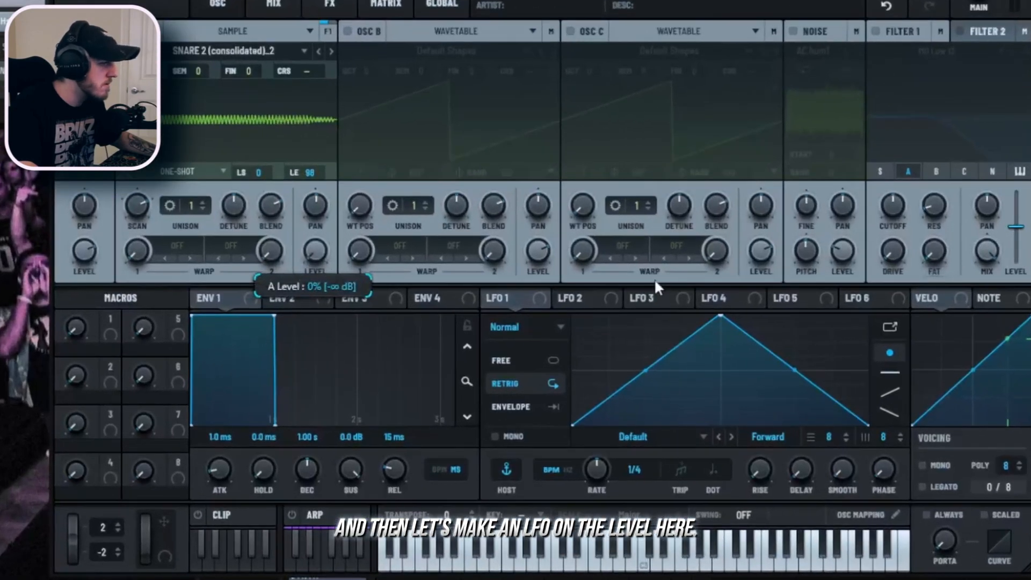
left_click_drag(490, 298, 314, 252)
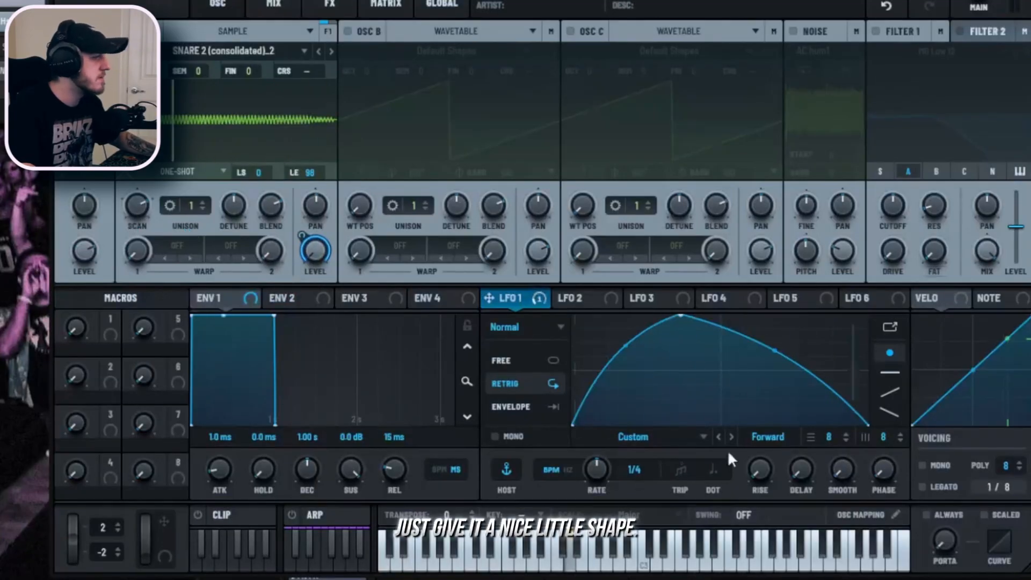
left_click(510, 407)
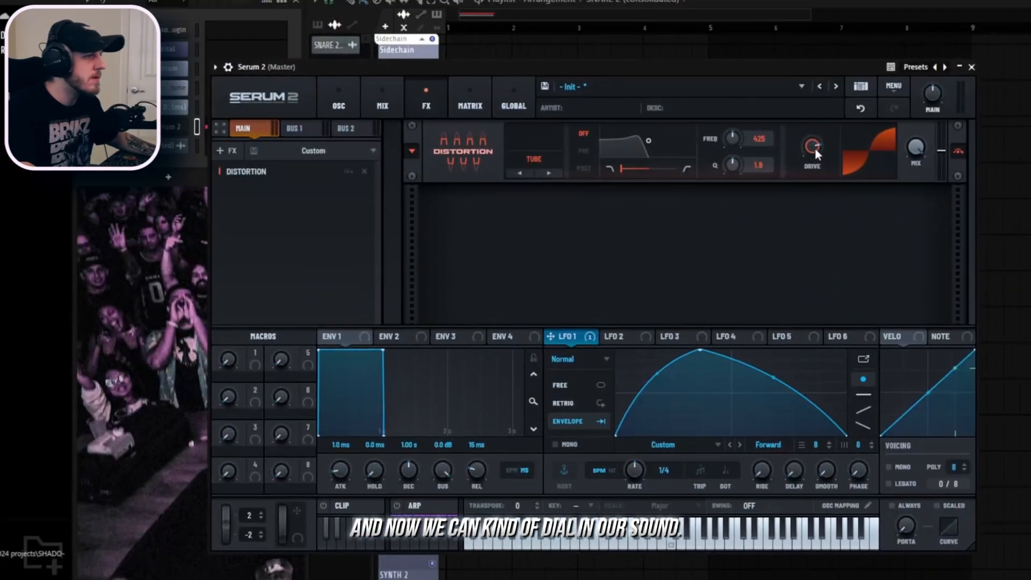
- Set oscillator B's Asym warp amount to 33%
mouse_move(798, 182)
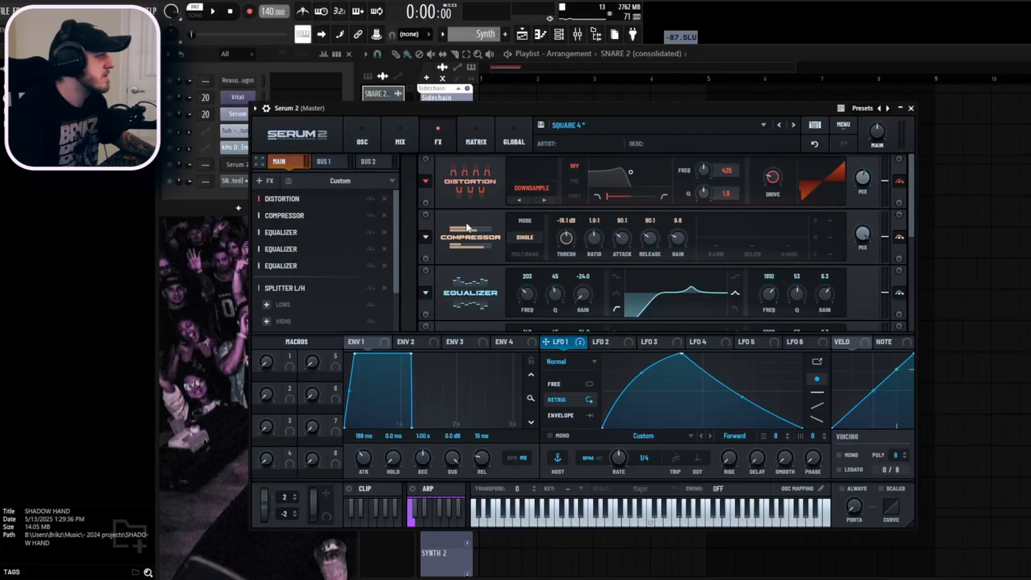
scroll(468, 237, "down", 5)
scroll(465, 244, "up", 5)
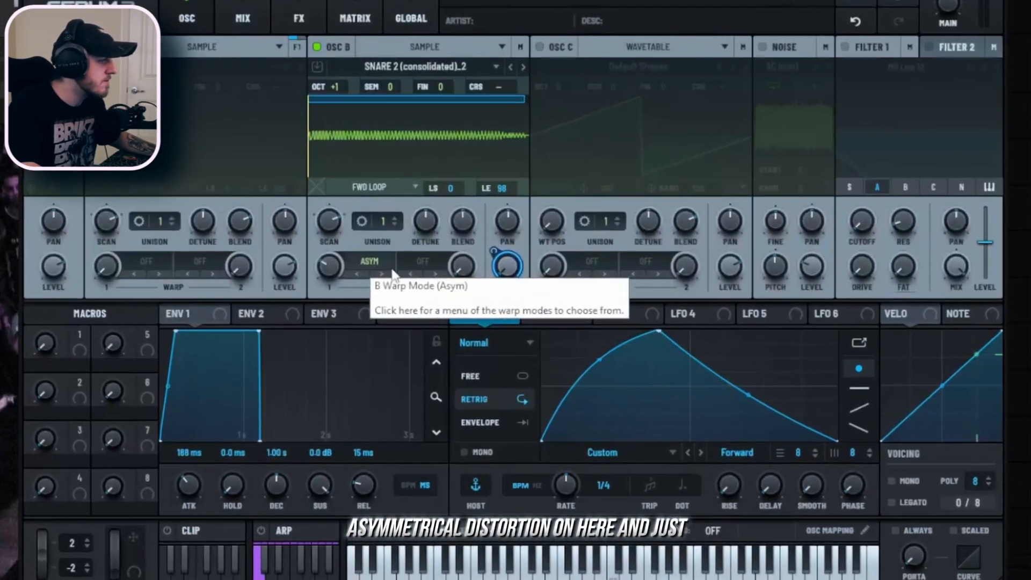
mouse_move(434, 313)
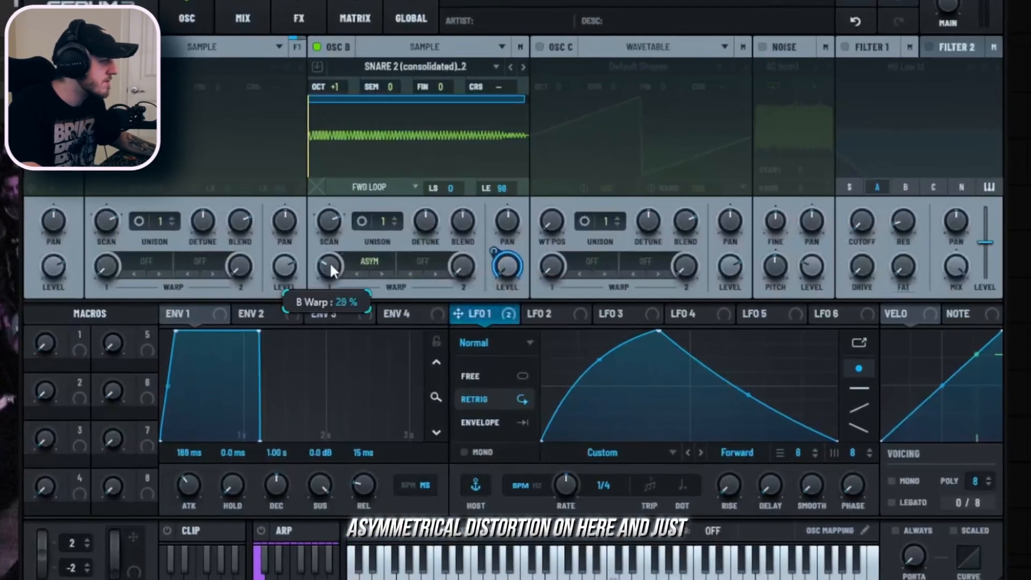
left_click_drag(341, 261, 325, 311)
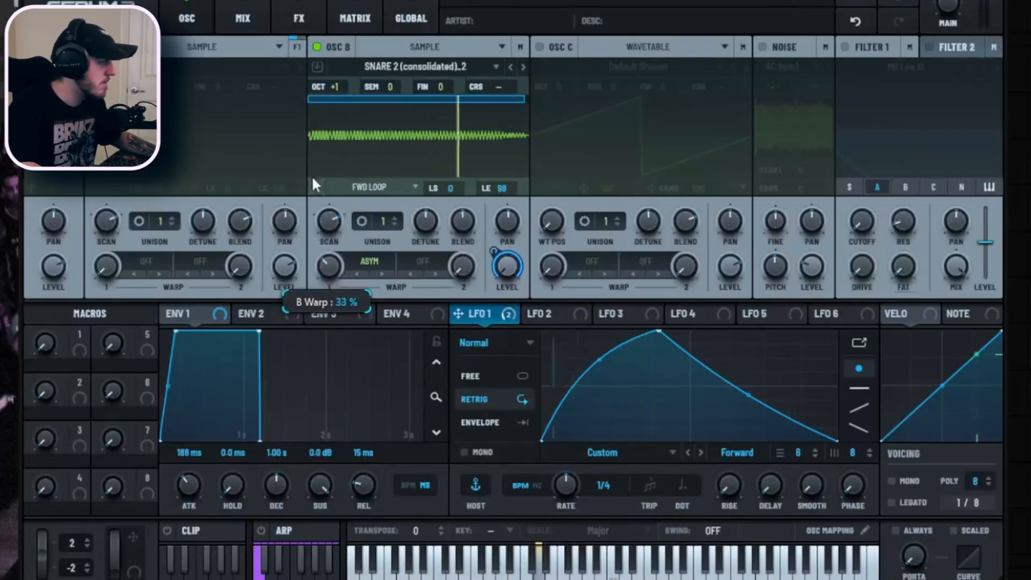
- Compare the sound with the Downsample Distortion bypassed and enabled in the effects chain
left_click(296, 29)
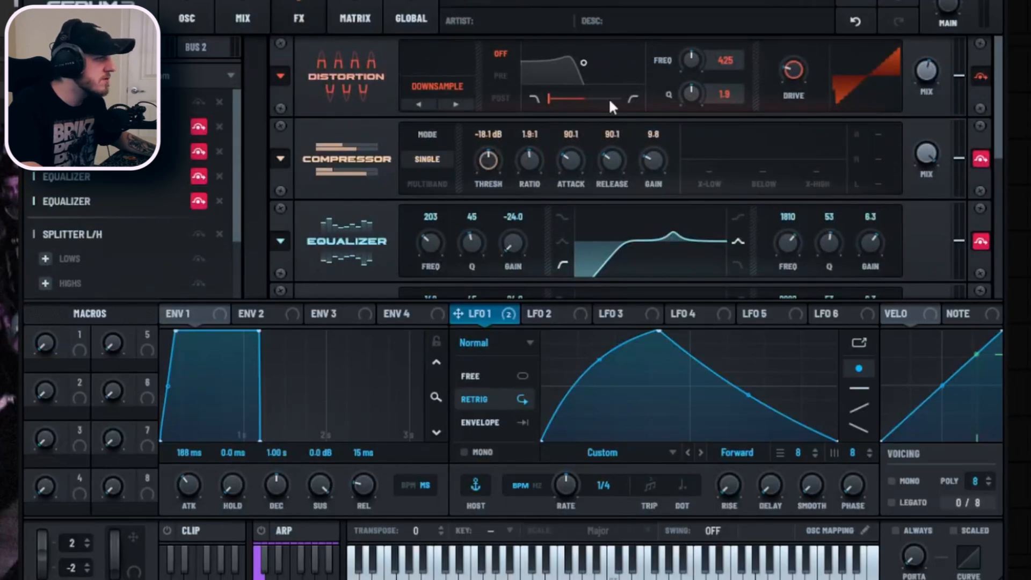
left_click(982, 77)
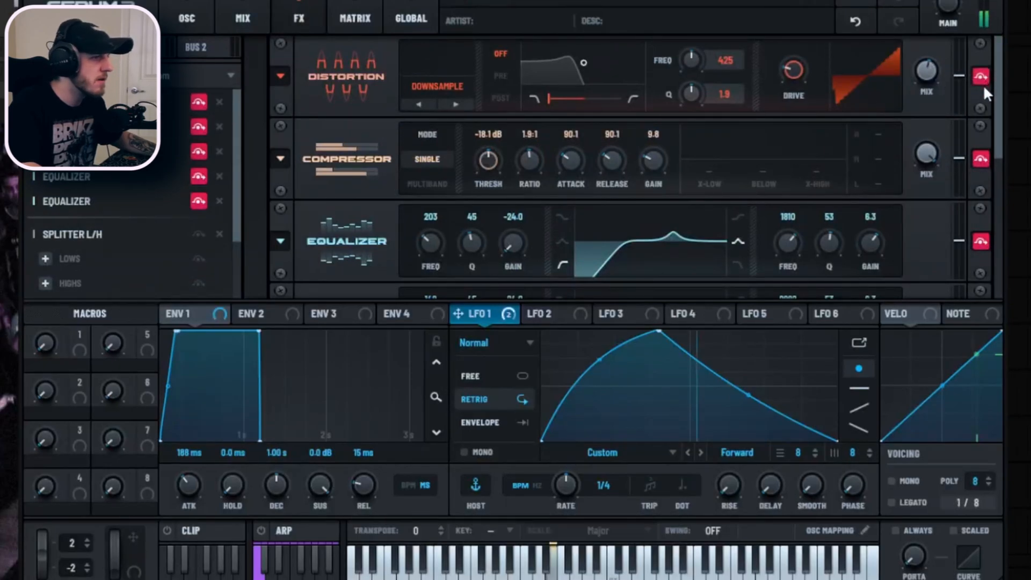
left_click(981, 76)
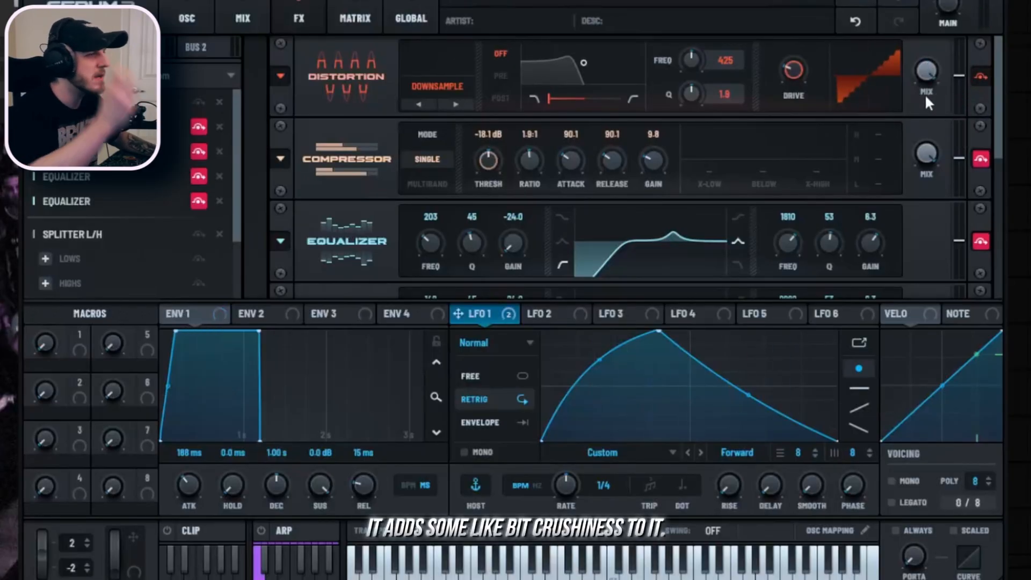
- Enable the bypassed Compressor and the three Equalizers in the main effects chain
left_click(199, 128)
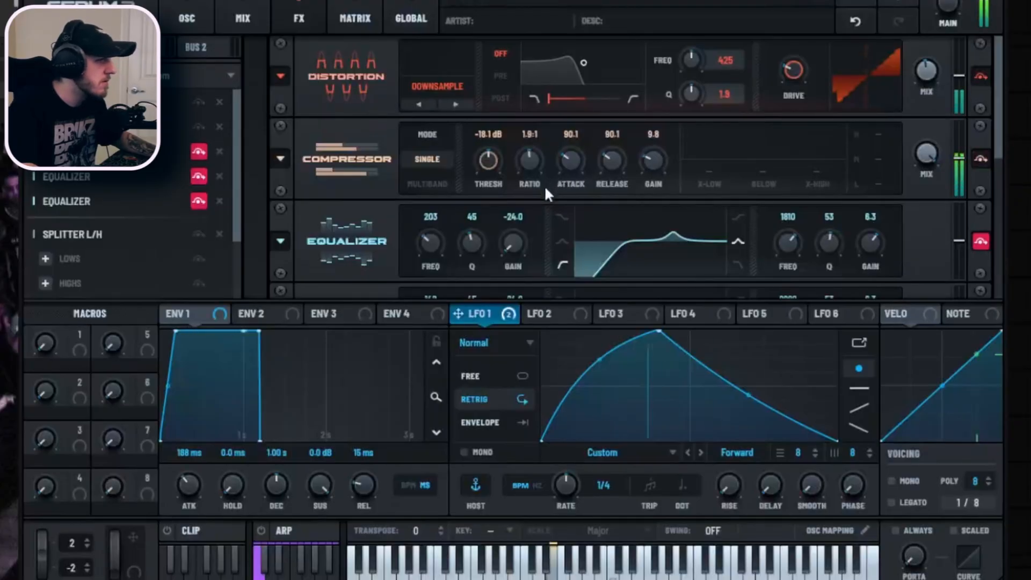
scroll(341, 213, "down", 3)
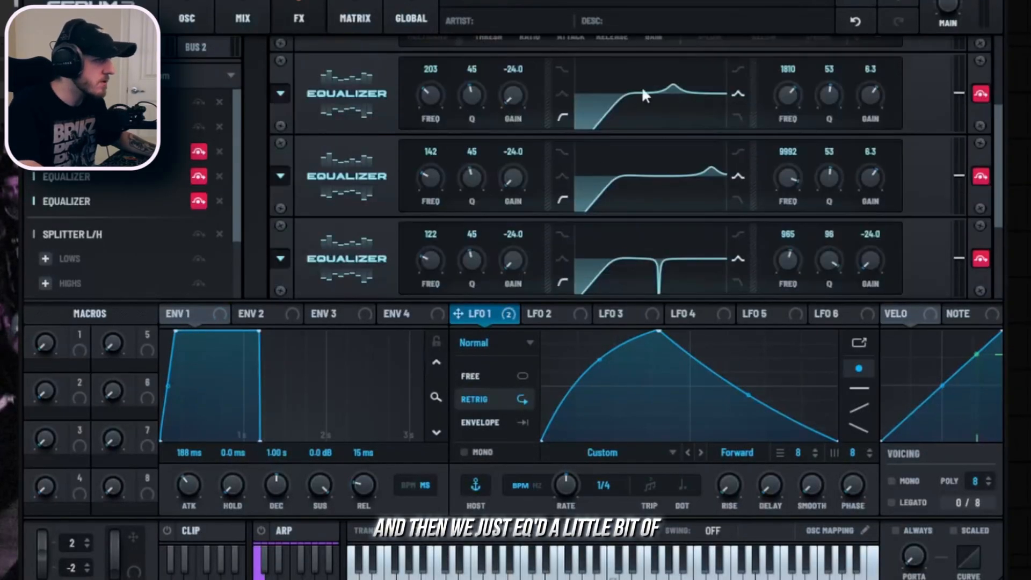
left_click(982, 94)
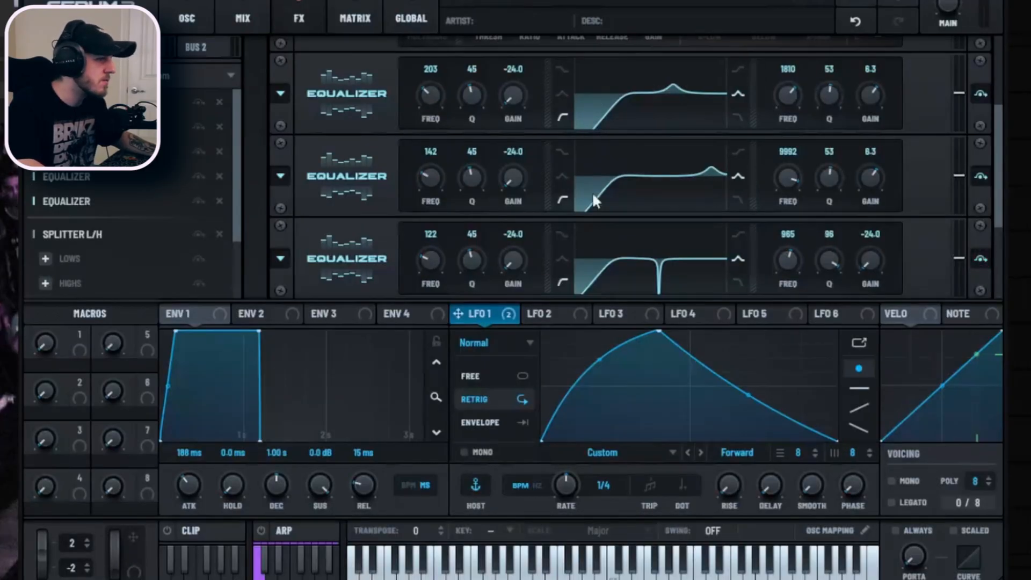
- Examine the Equalizers' curves and the Splitter L/H with the Convolve and Bode effects on its highs
scroll(325, 255, "down", 2)
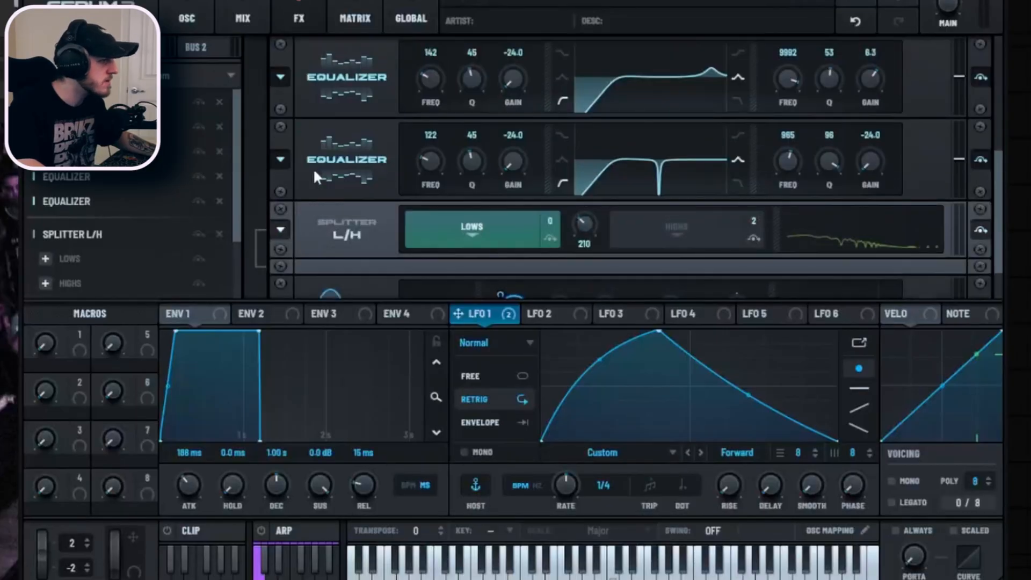
scroll(344, 172, "up", 1)
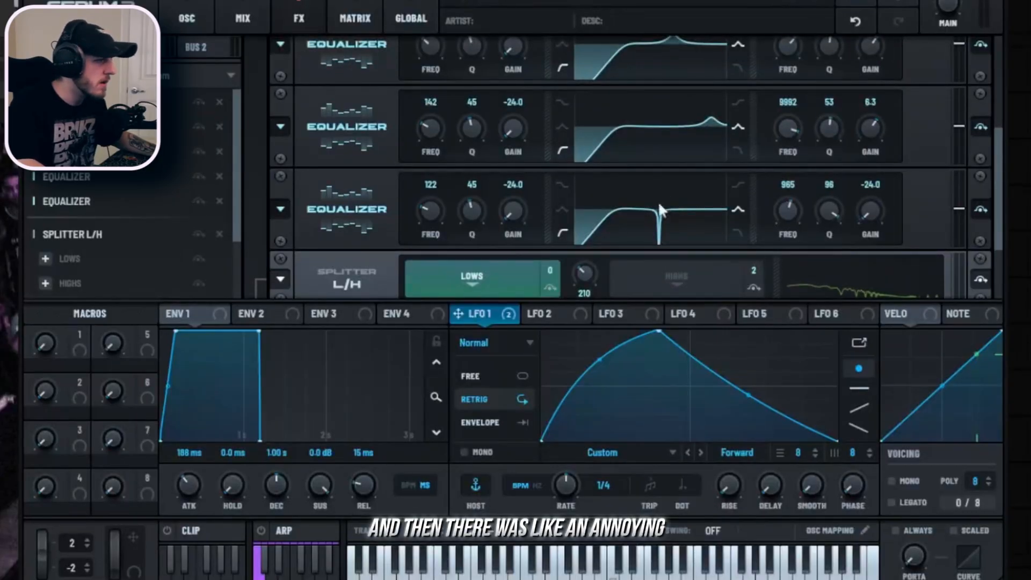
scroll(935, 184, "up", 2)
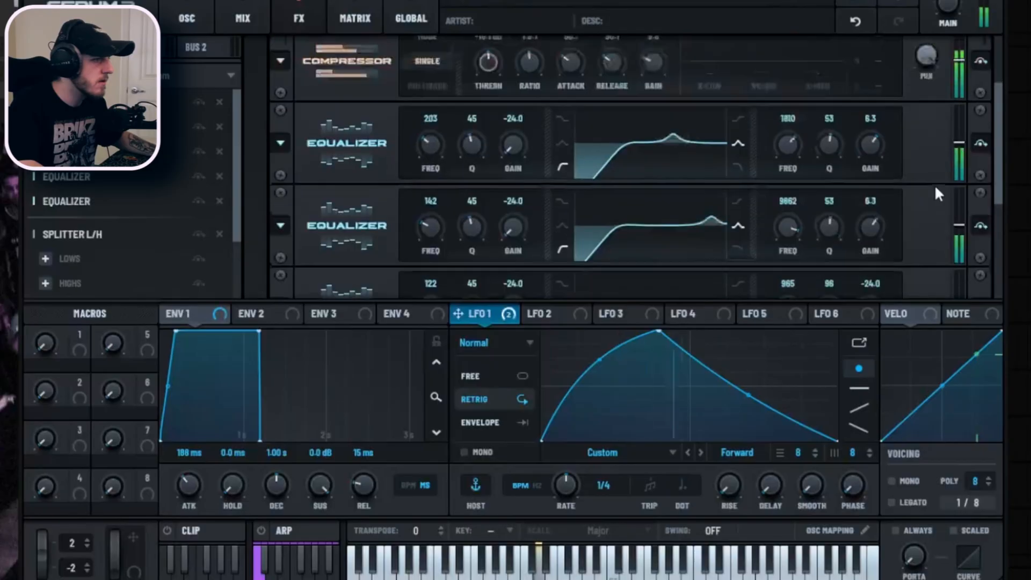
scroll(930, 184, "down", 2)
scroll(931, 185, "down", 1)
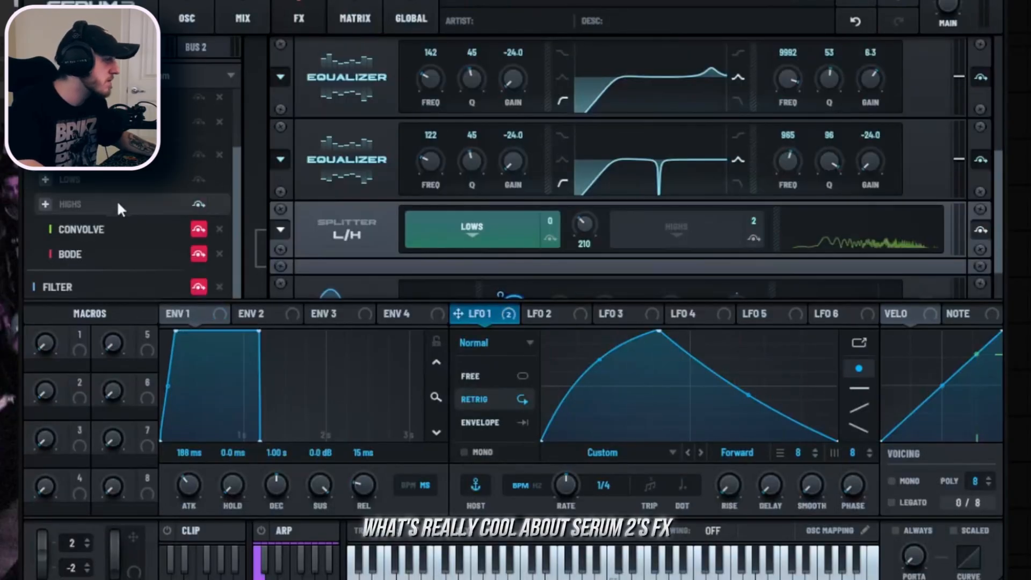
scroll(962, 181, "down", 1)
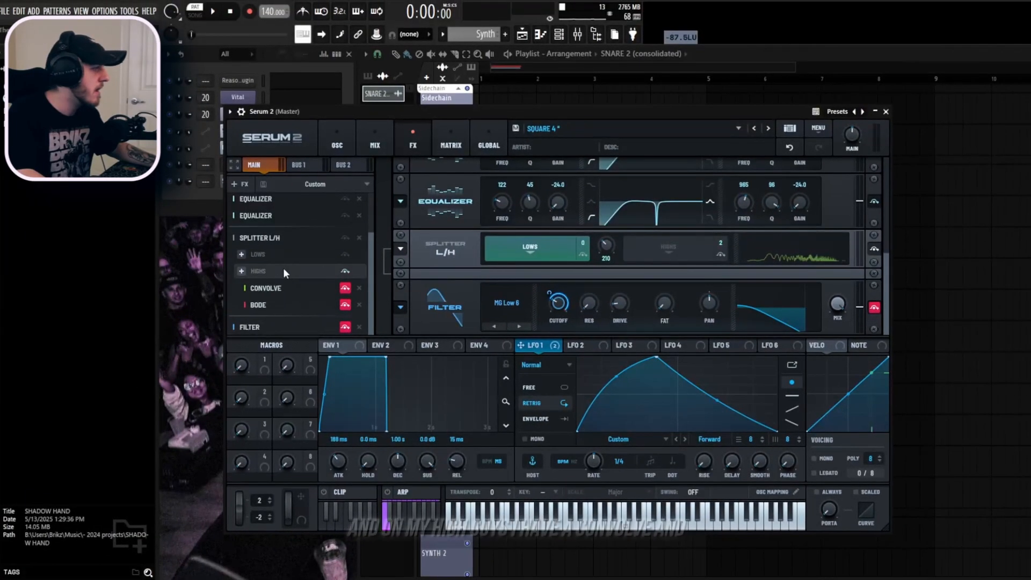
- Show the Splitter L/H's highs band and enable its bypassed Convolve effect
scroll(677, 237, "down", 1)
left_click(659, 186)
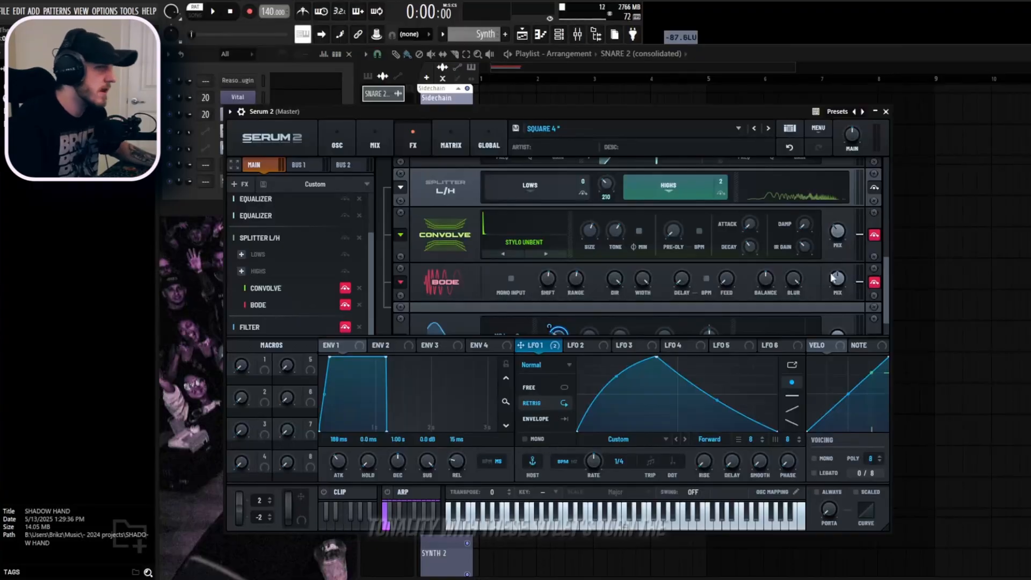
left_click(876, 235)
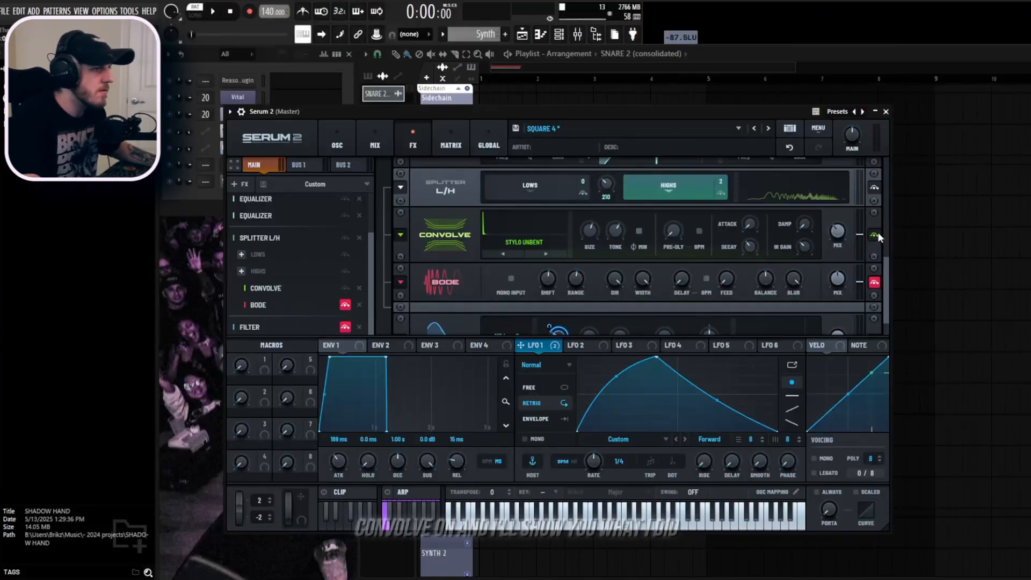
left_click_drag(694, 111, 710, 108)
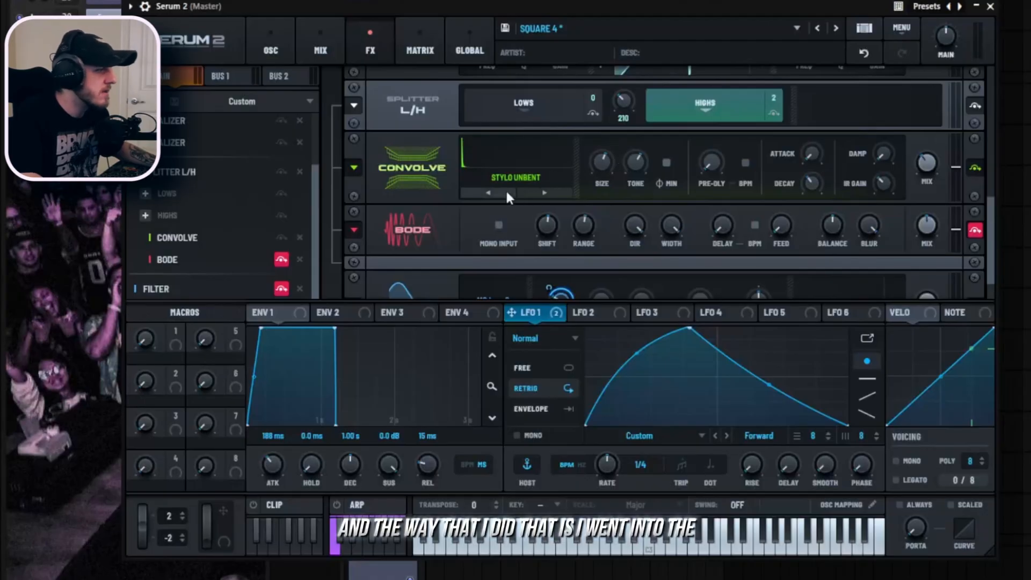
- Check where the Stylo Unbent impulse response sits among Convolve's Factory Weird options
left_click(525, 184)
mouse_move(530, 205)
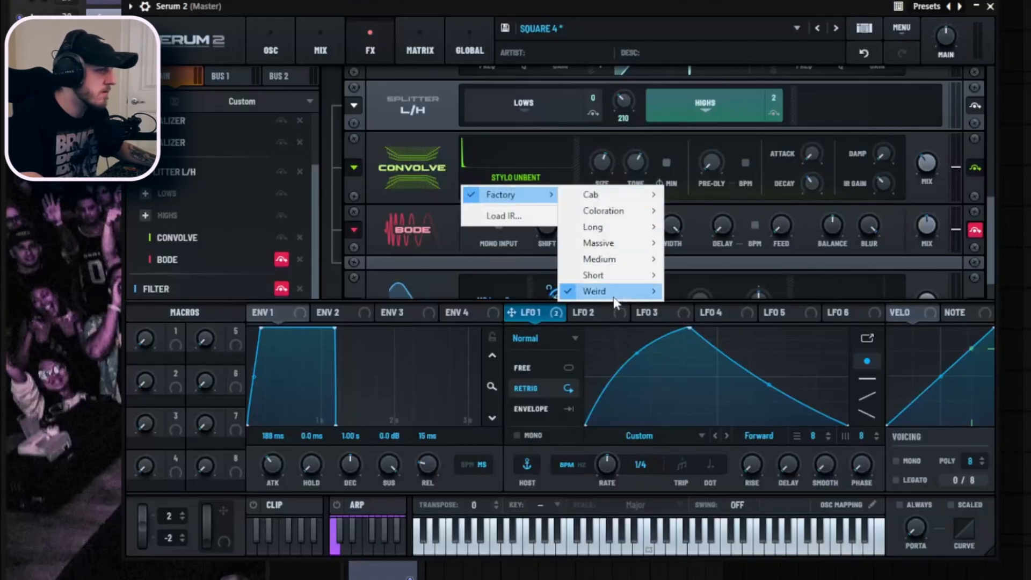
mouse_move(616, 302)
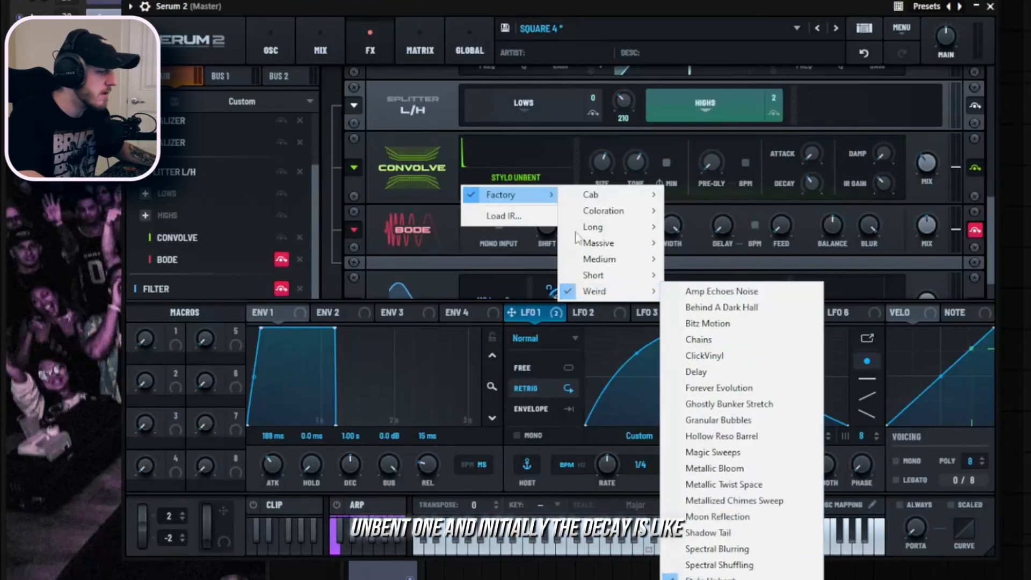
left_click(527, 148)
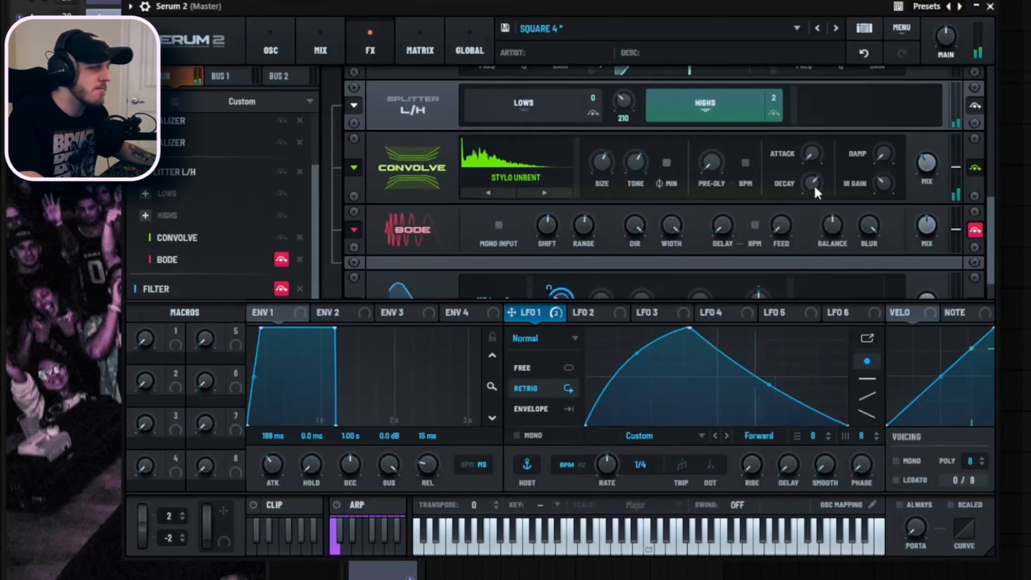
- Shape the Convolve with a short Decay, slightly higher IR Gain, centred Size and raised Tone
left_click_drag(811, 179, 814, 218)
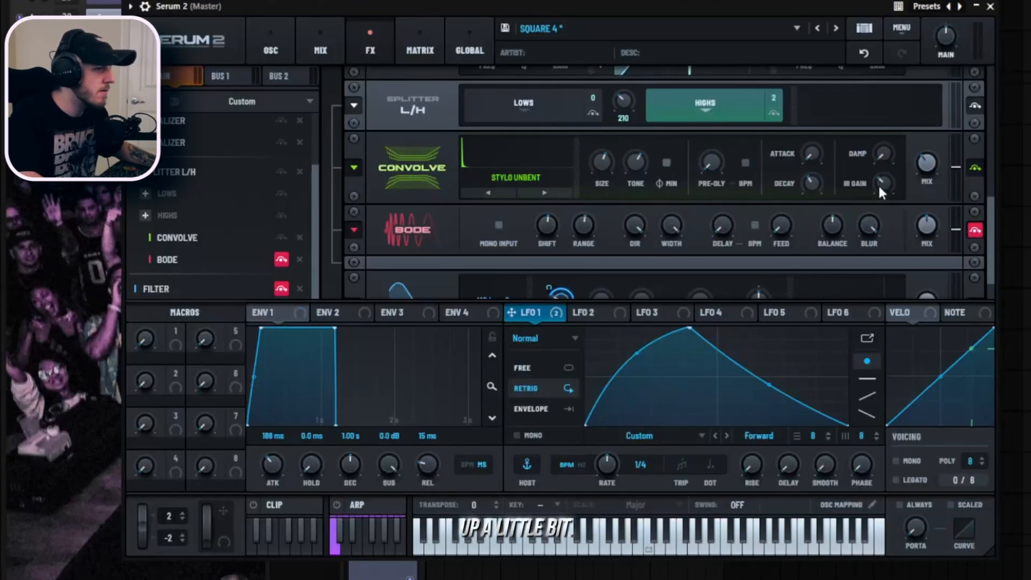
mouse_move(881, 182)
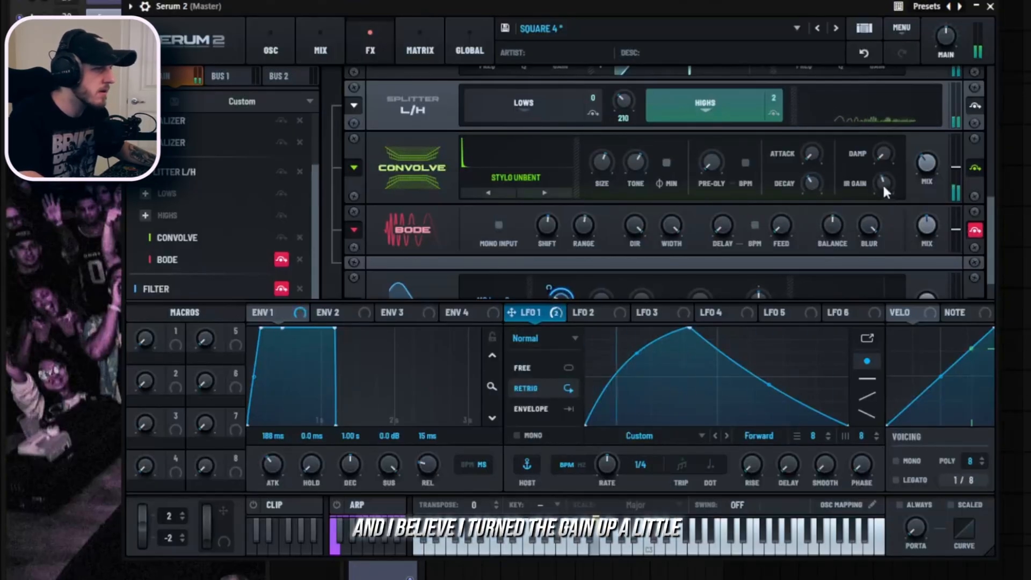
mouse_move(604, 180)
left_click_drag(605, 178, 603, 138)
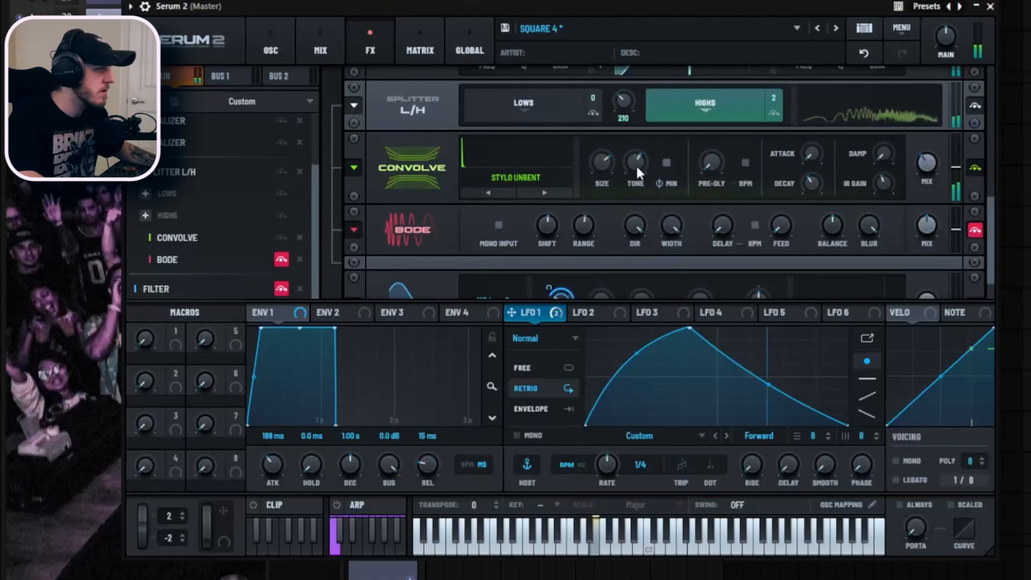
mouse_move(600, 168)
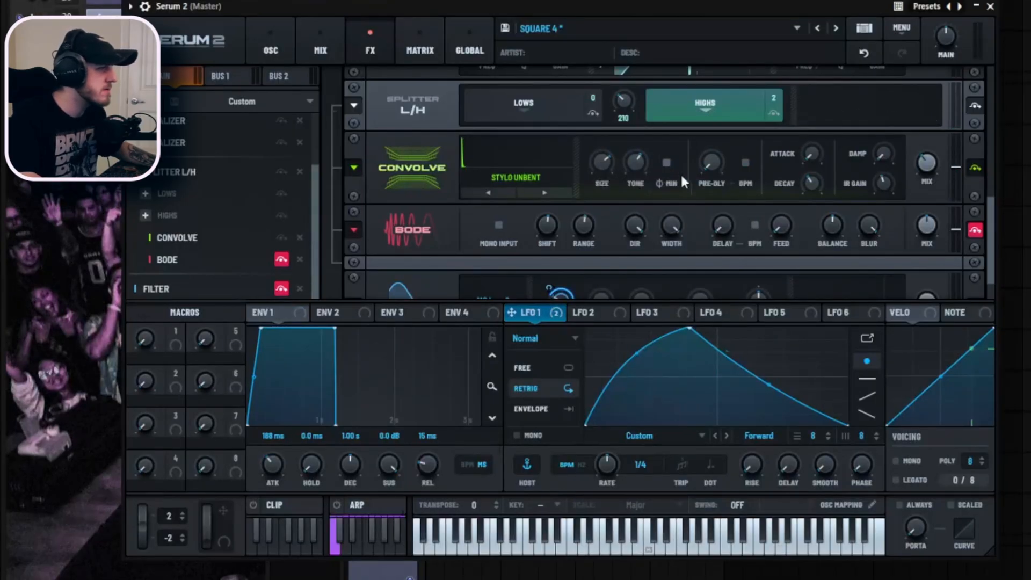
left_click_drag(636, 160, 603, 157)
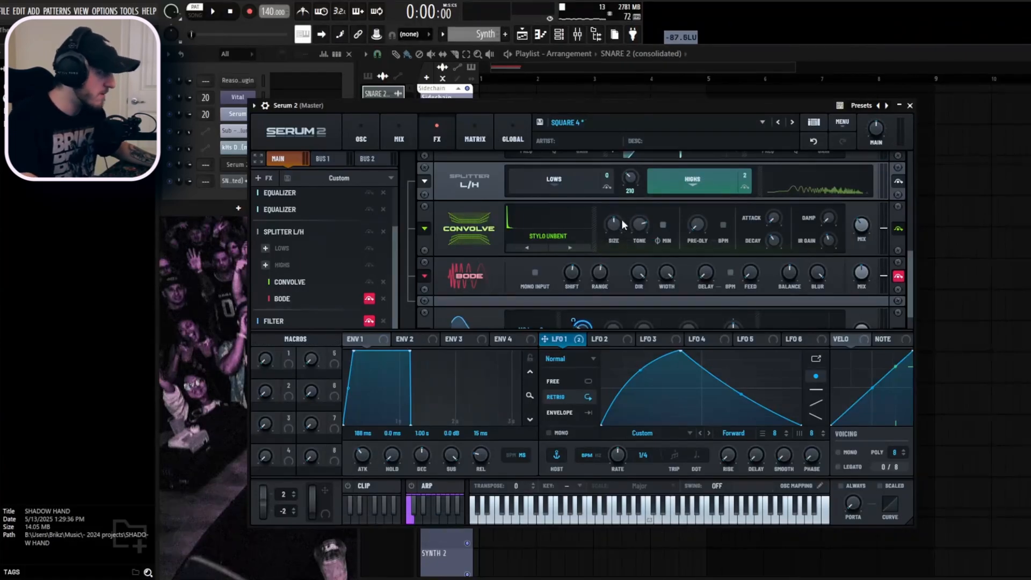
- Enable the Bode effect and raise its Shift while auditioning different Blur and Range amounts
scroll(623, 224, "down", 1)
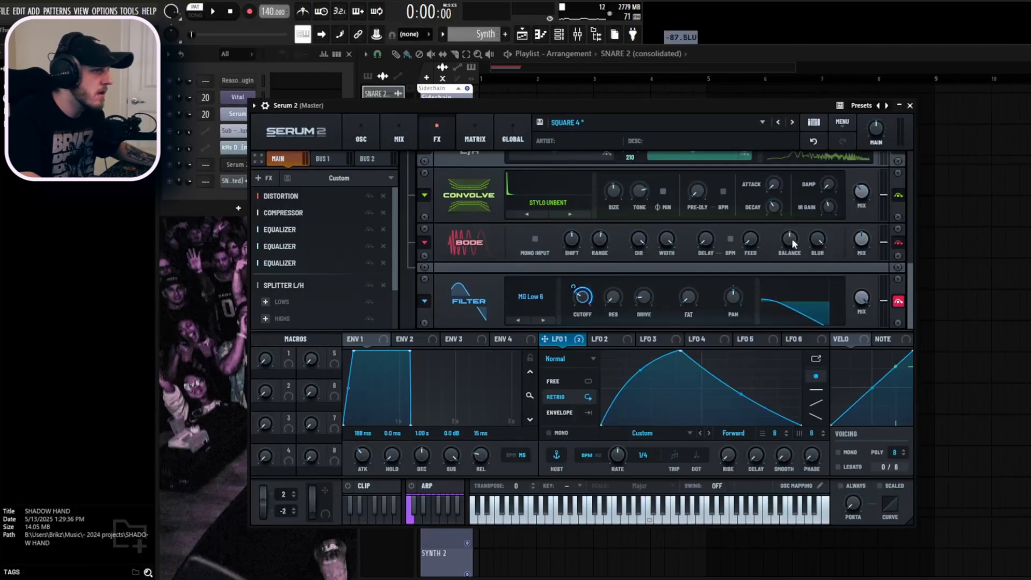
mouse_move(821, 241)
left_mouse_down()
mouse_move(825, 196)
mouse_move(817, 252)
left_mouse_up()
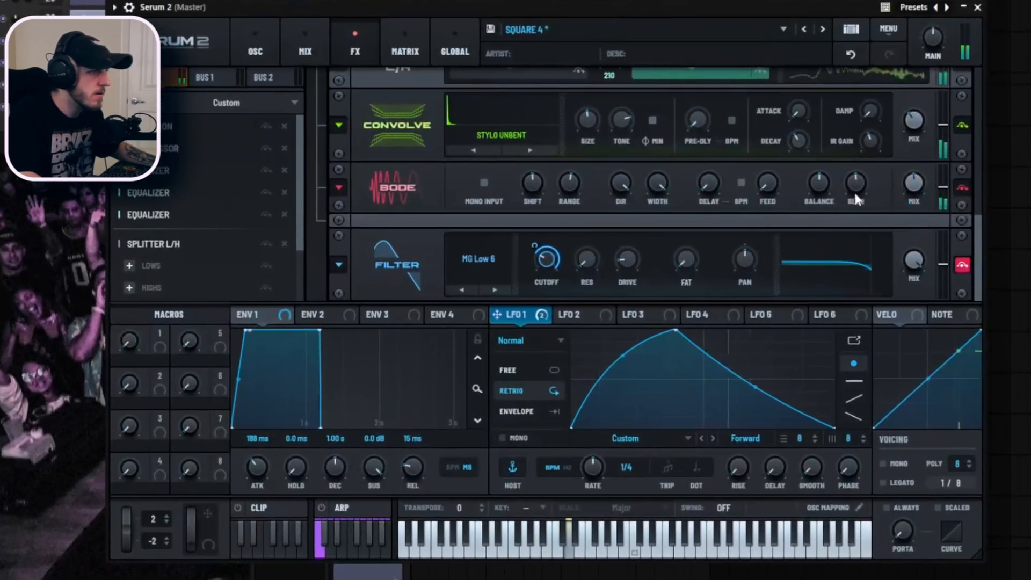
left_click_drag(856, 182, 854, 131)
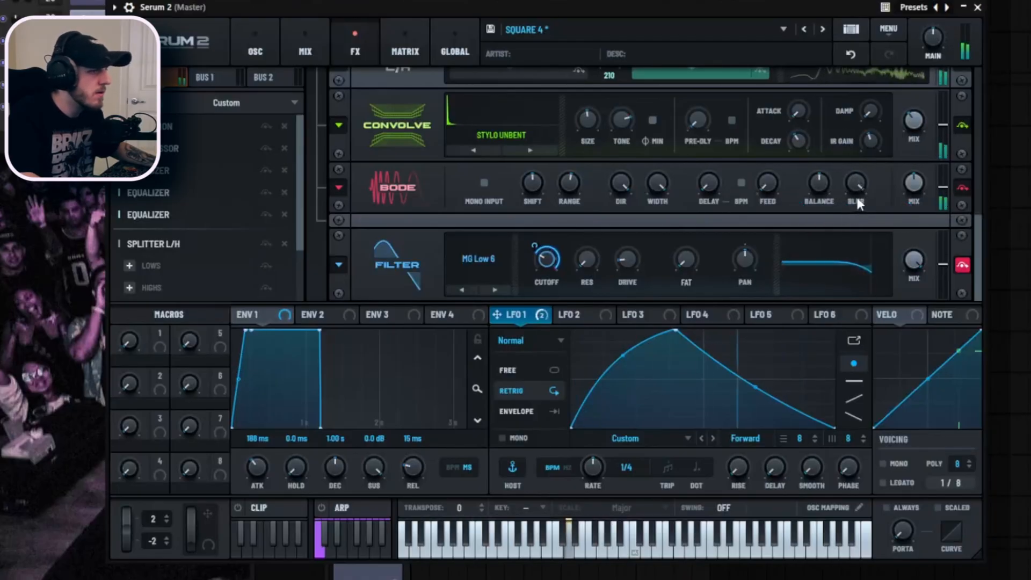
left_click_drag(570, 182, 532, 103)
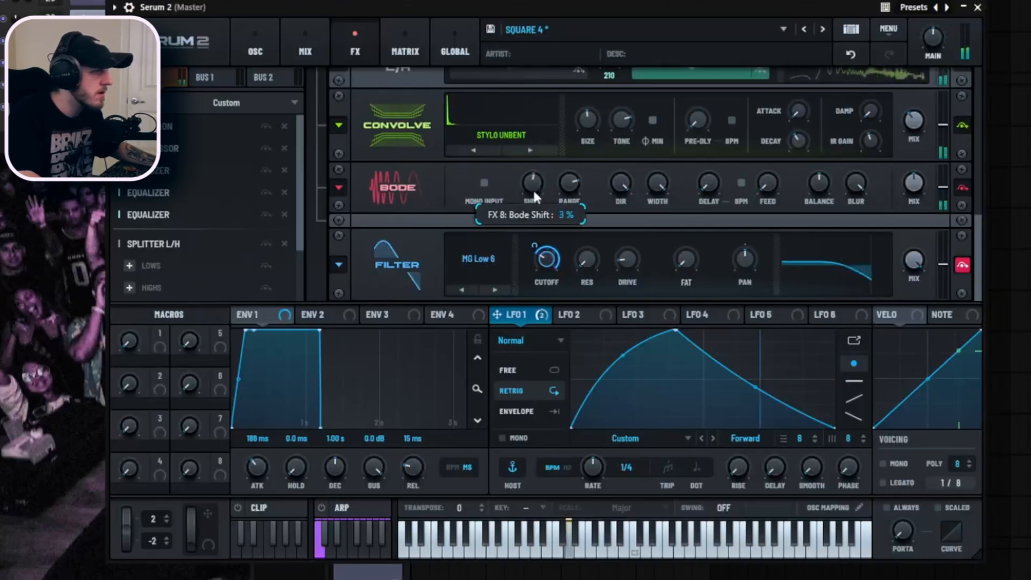
left_click_drag(532, 183, 540, 133)
left_click(569, 182)
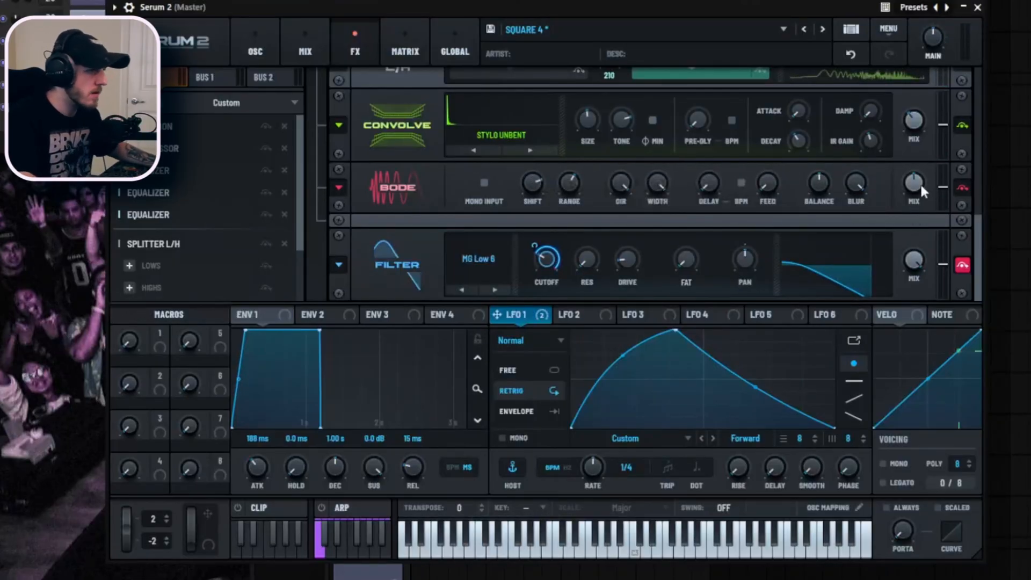
- Audition the Bode effect with its mix fully up, and return the mix to 50%
mouse_move(916, 182)
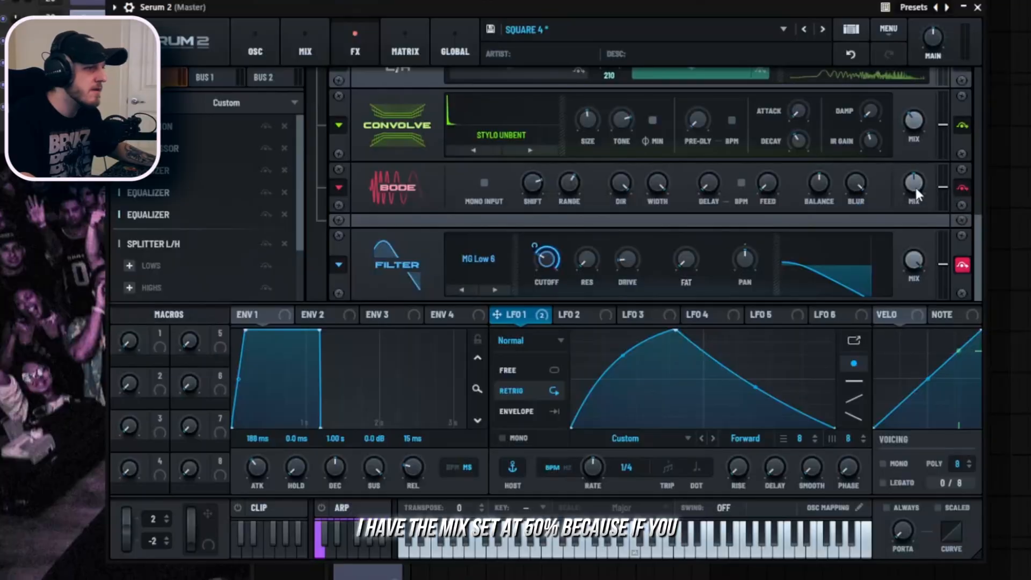
left_click_drag(916, 186, 917, 122)
key("space")
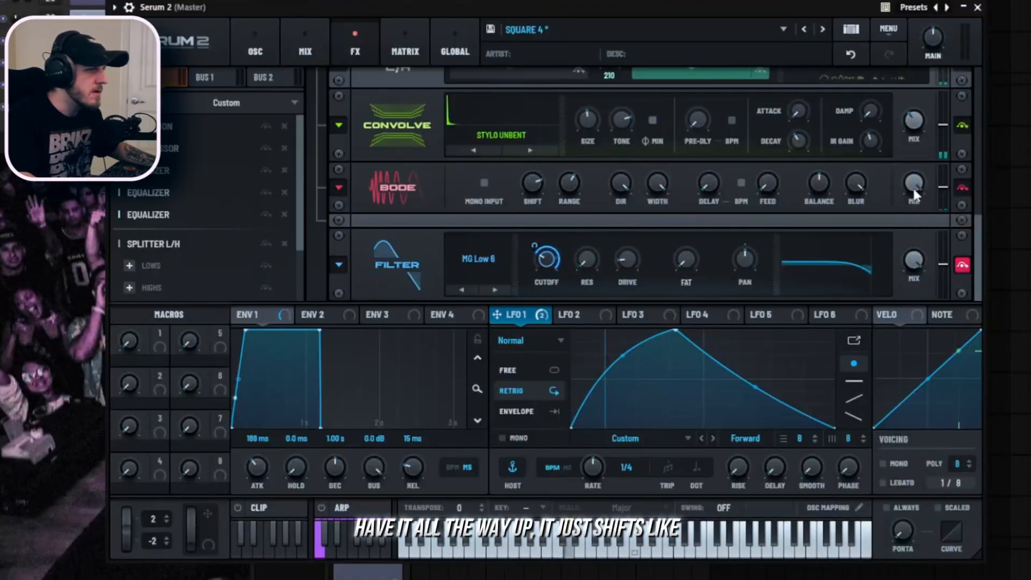
left_click_drag(916, 193, 917, 211)
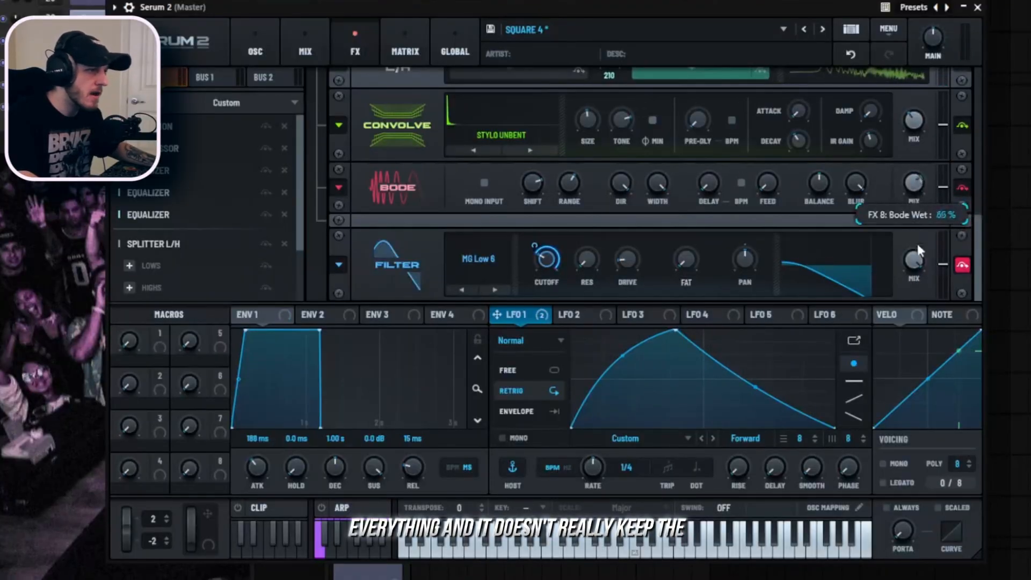
left_click_drag(920, 272, 920, 282)
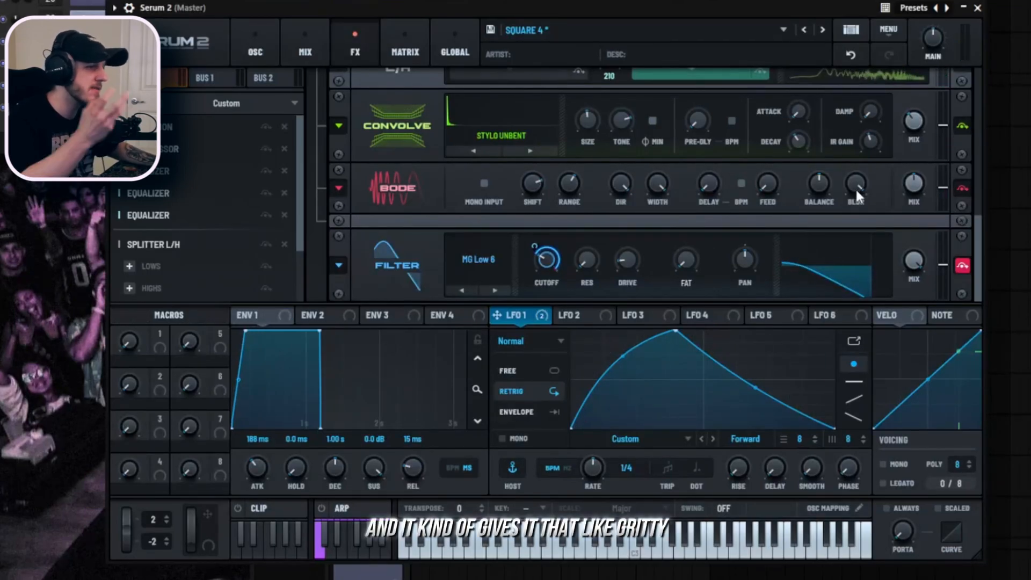
mouse_move(857, 192)
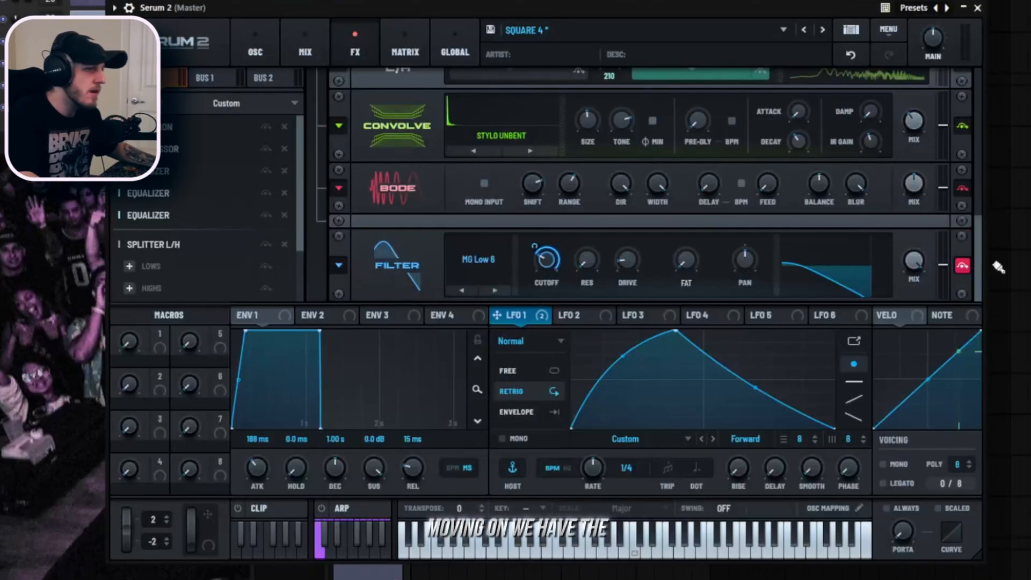
- Enable the MG Low 6 Filter effect, comparing the LFO-modulated sound with the filter on and bypassed
left_click(968, 265)
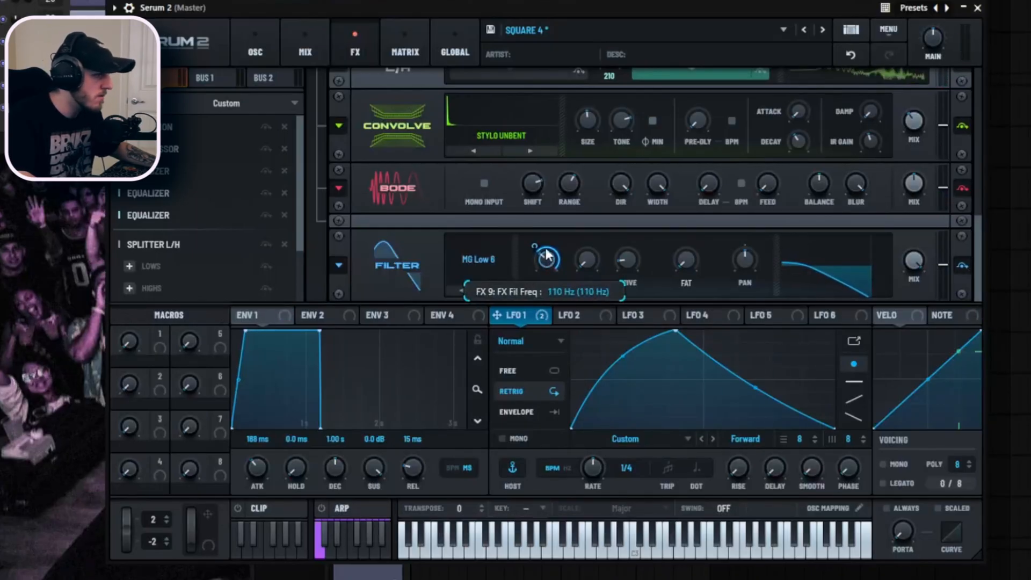
mouse_move(548, 273)
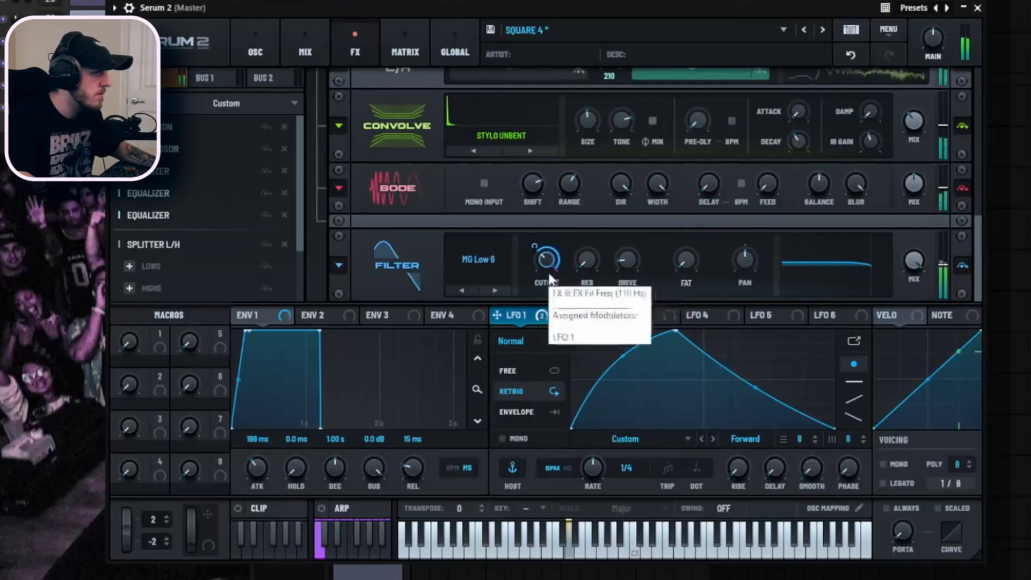
left_click(964, 267)
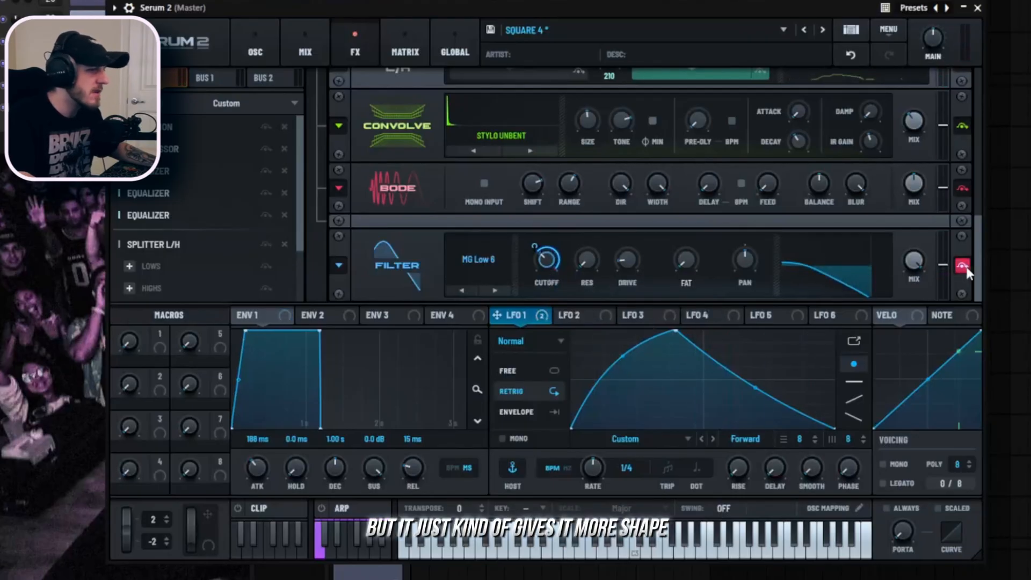
left_click(963, 267)
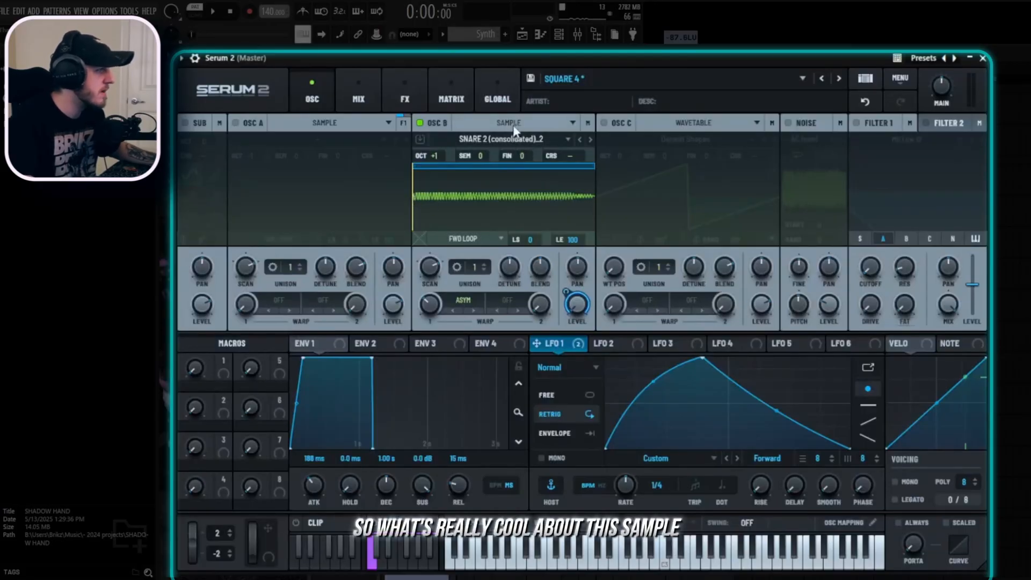
- Set the loop start of oscillator B's sample to 25 and audition the sound
left_click_drag(440, 198, 458, 196)
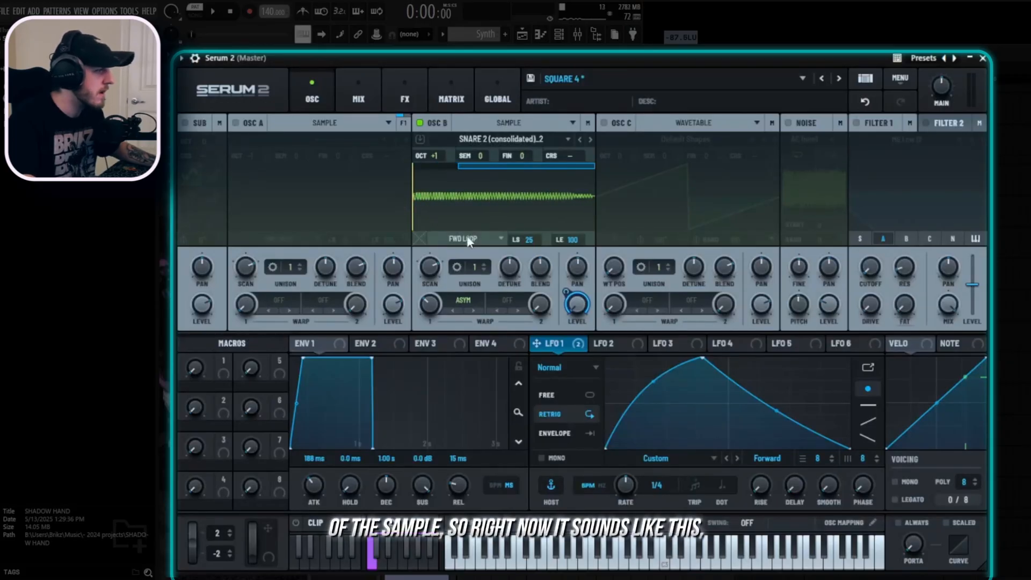
key("space")
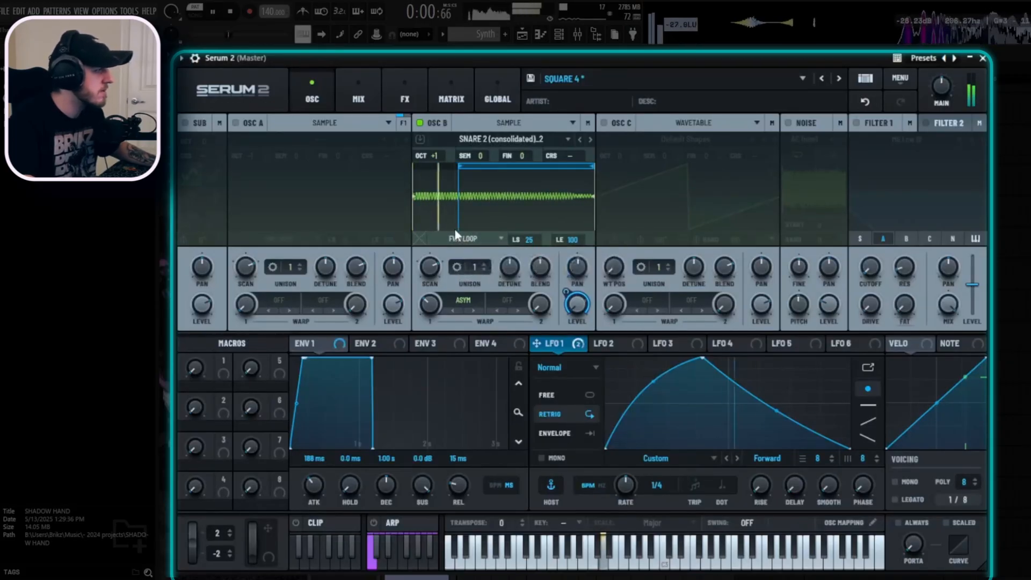
key("space")
key("space")
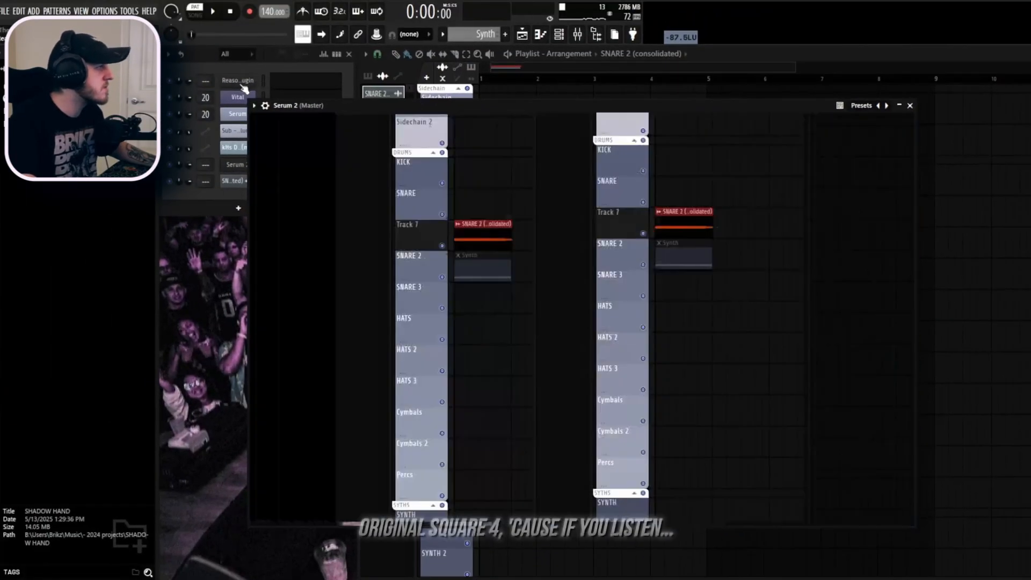
- Open the Reason Rack Plugin and examine the original square oscillator in Malström
left_click(242, 85)
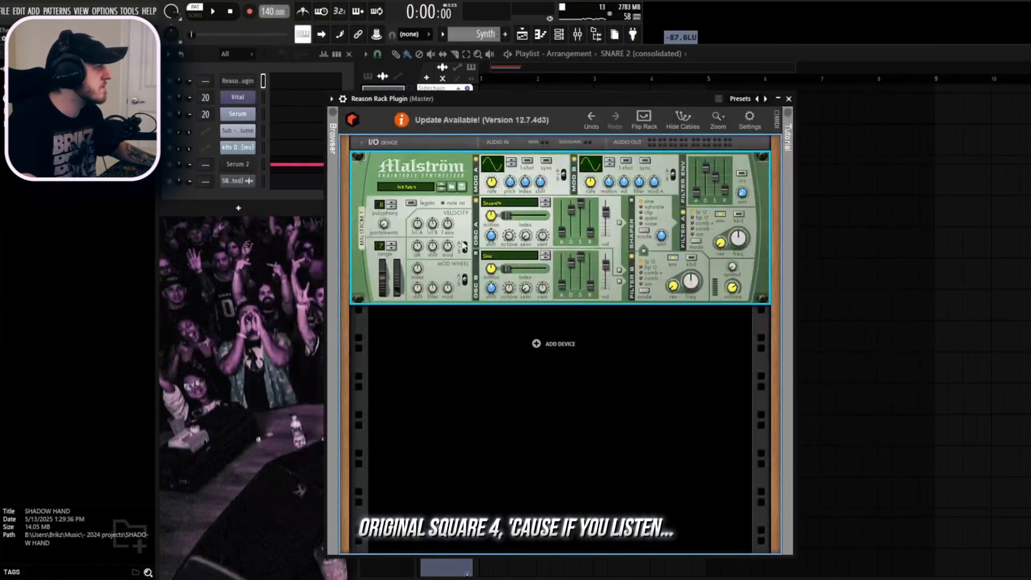
left_click_drag(549, 115, 508, 120)
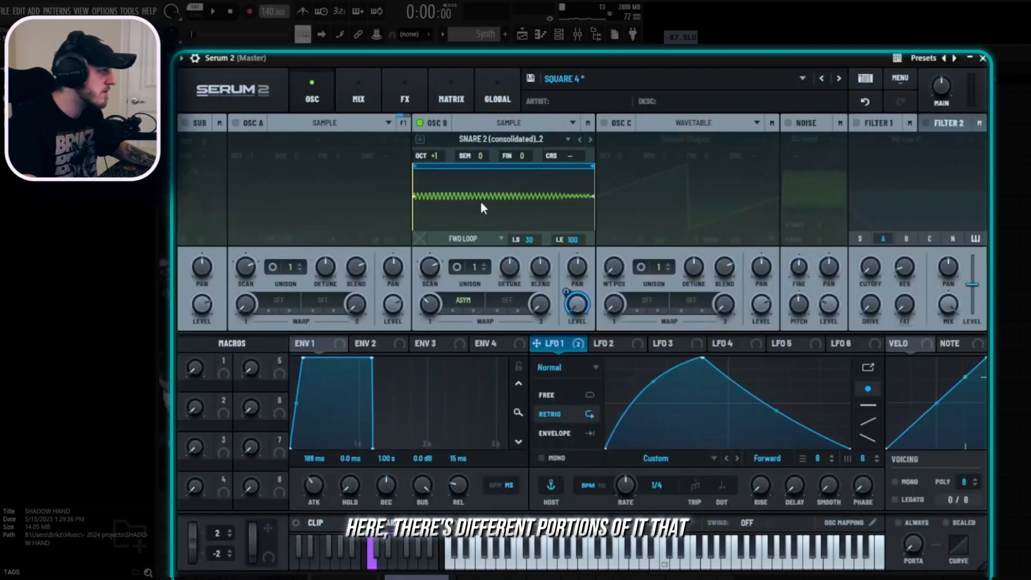
- Move the loop start of oscillator B's sample to 33 and audition the variation
left_click_drag(480, 203, 491, 205)
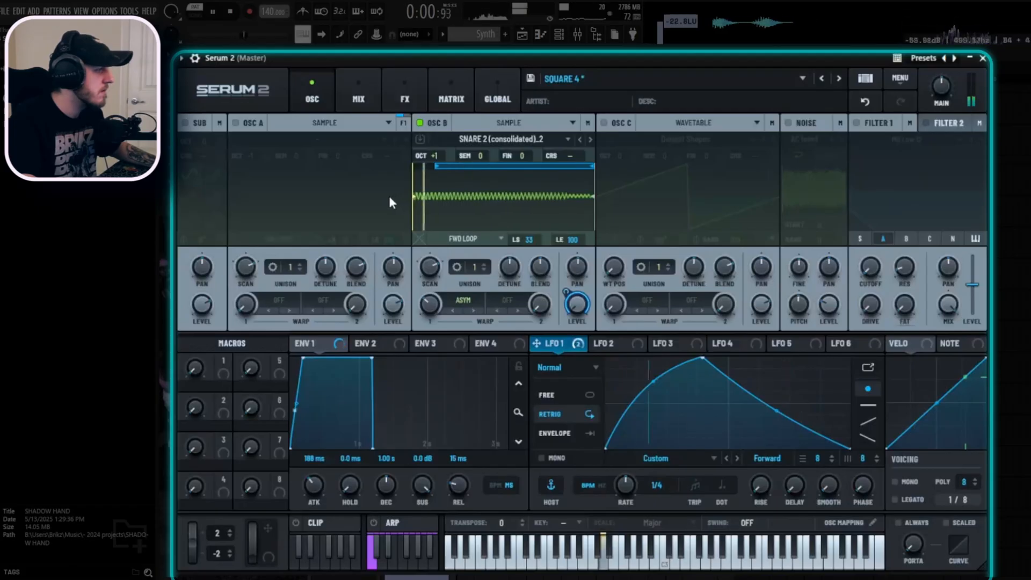
key("space")
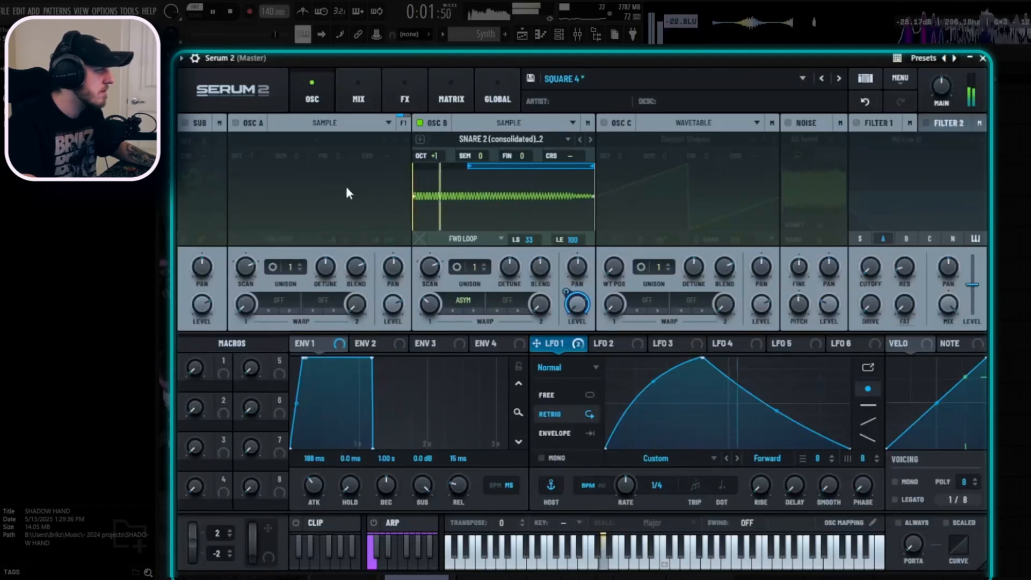
key("space")
- Set the loop start of oscillator B's sample to 5 and play back the result
left_click_drag(469, 169, 417, 195)
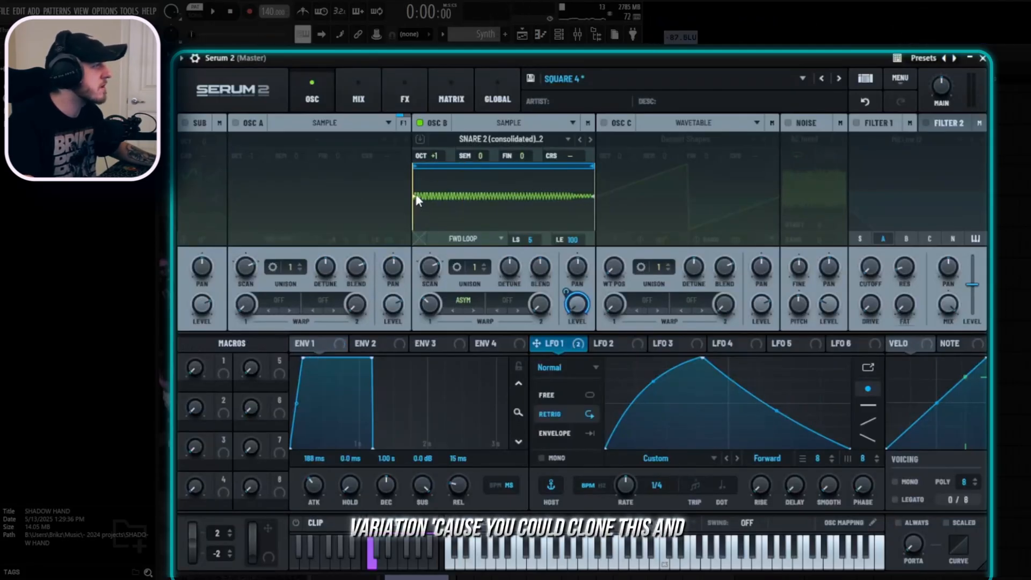
key("space")
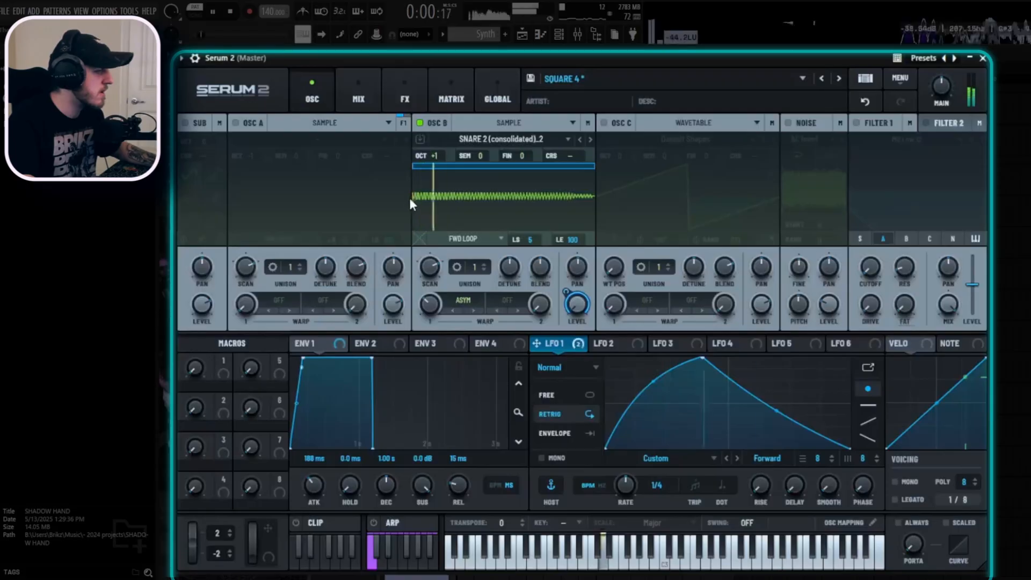
key("space")
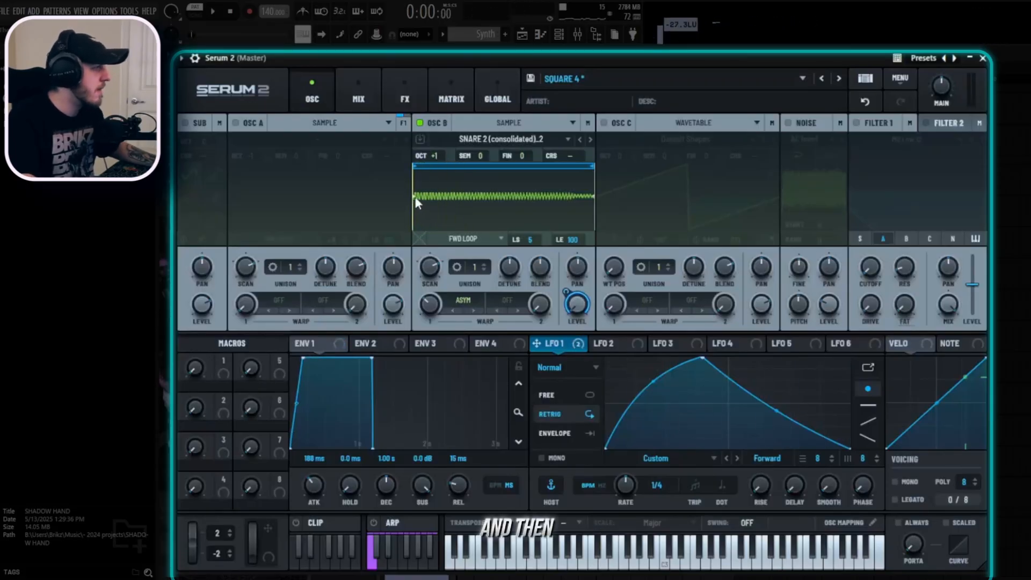
- Audition oscillator B's sample and try different scan rates for its playback
key("space")
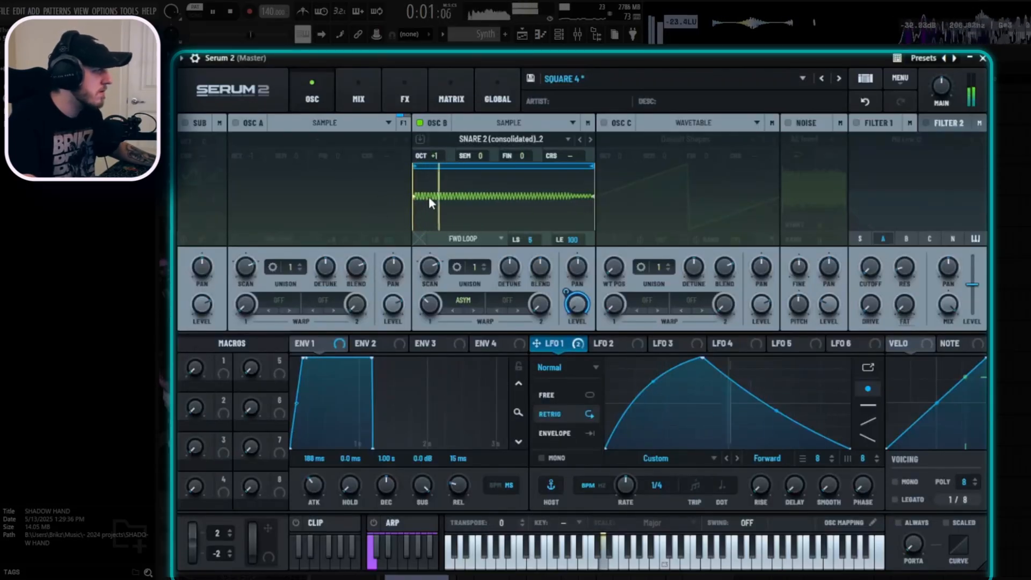
key("space")
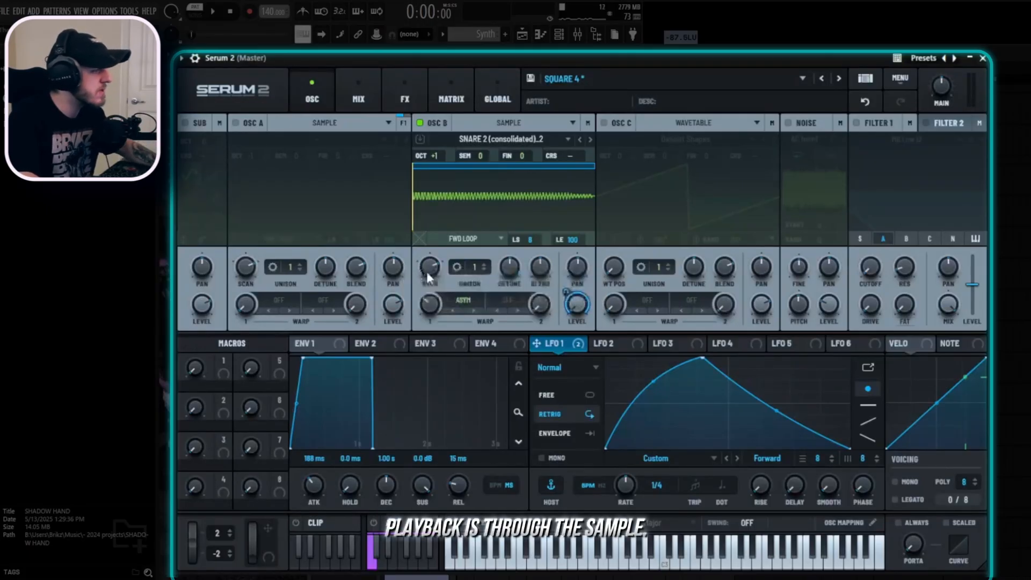
key("space")
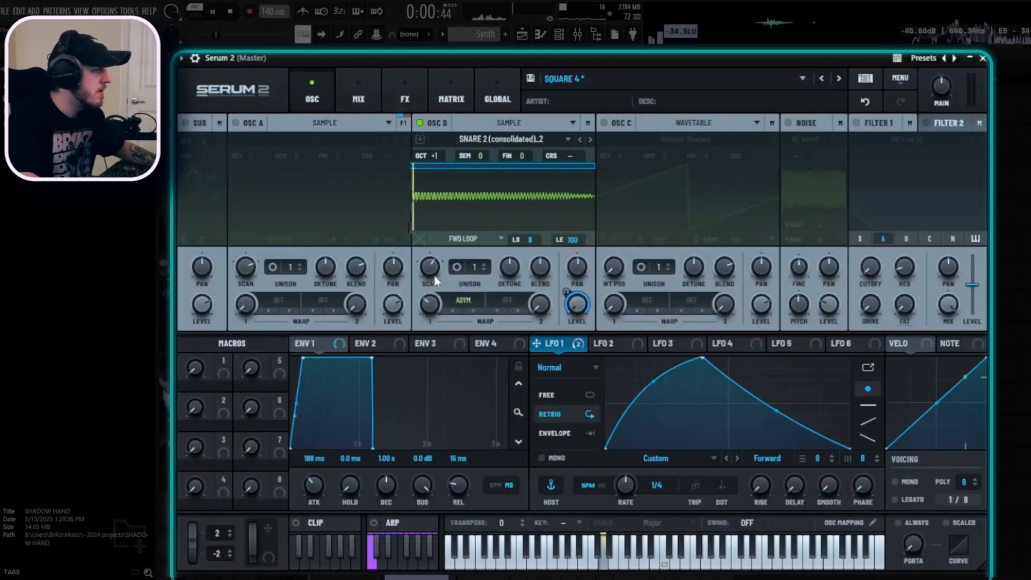
left_click_drag(430, 266, 434, 271)
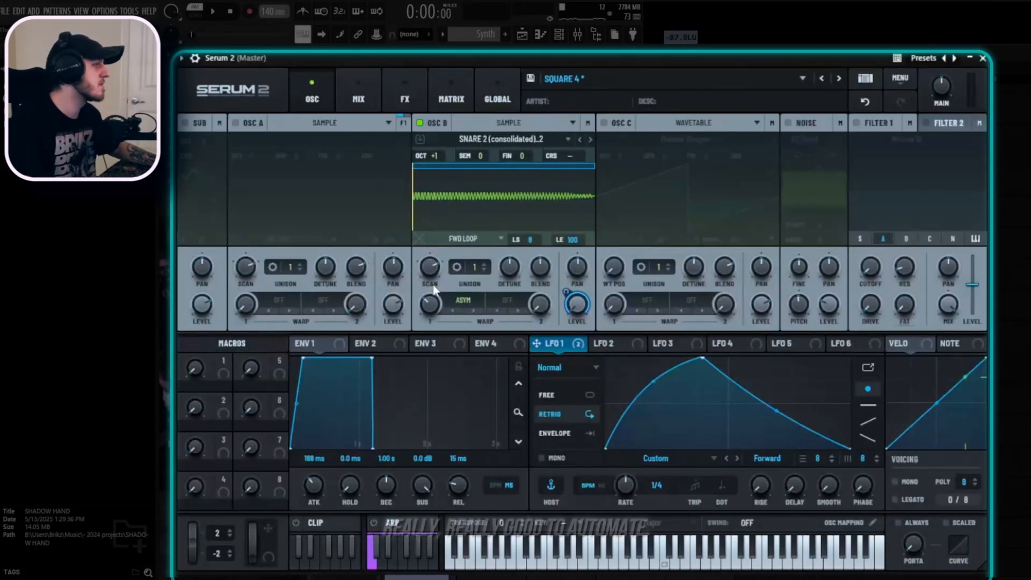
- Modulate the Bode effect's shift with LFO 1 at an amount of 21% and audition the movement
left_click(407, 96)
scroll(267, 278, "down", 5)
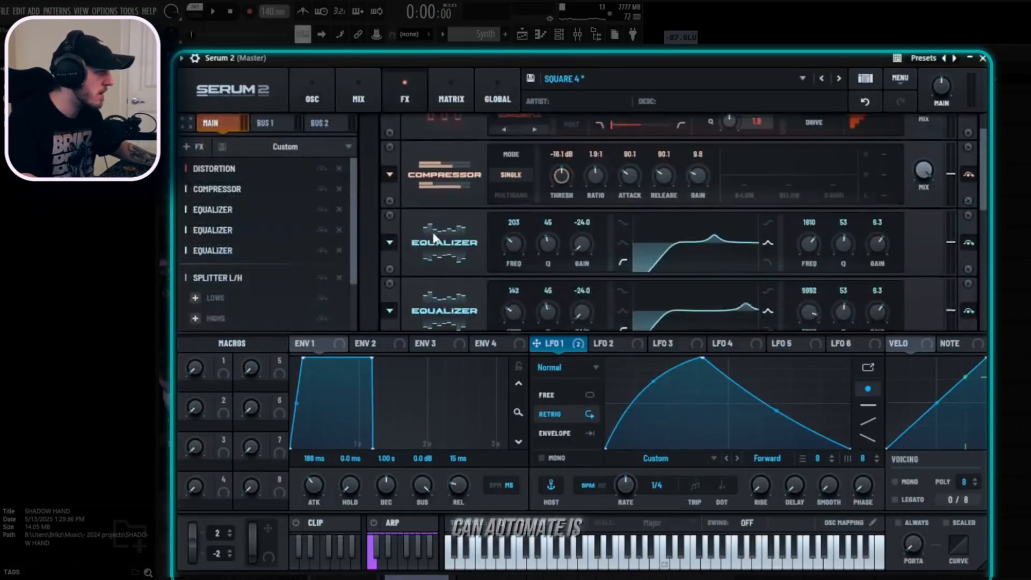
left_click_drag(571, 304, 559, 248)
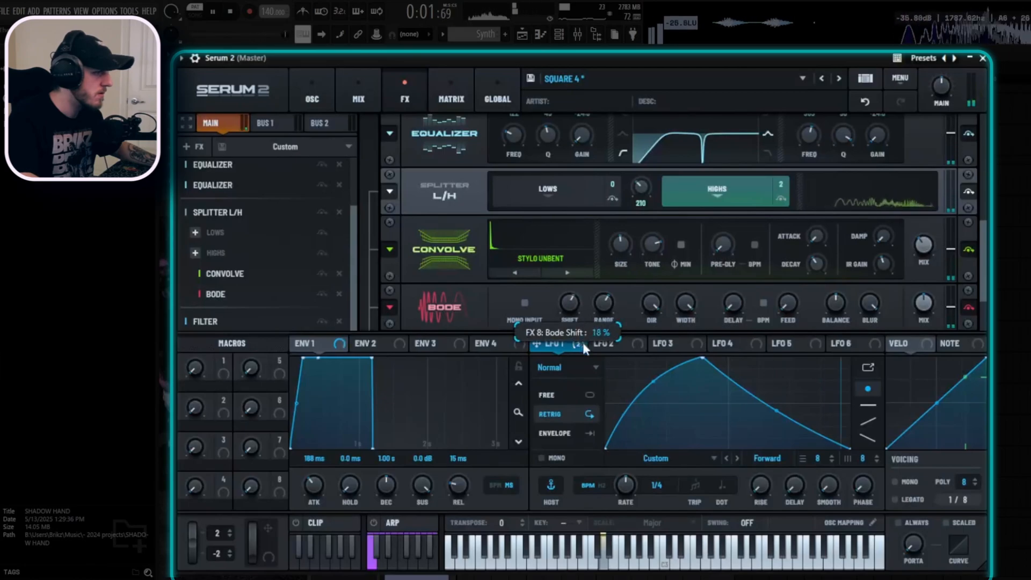
key("space")
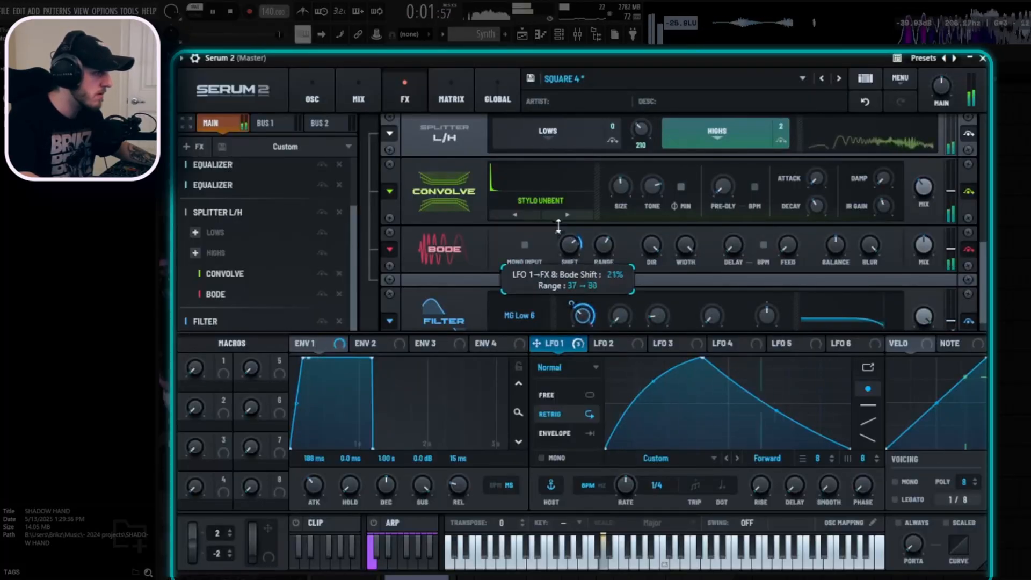
key("space")
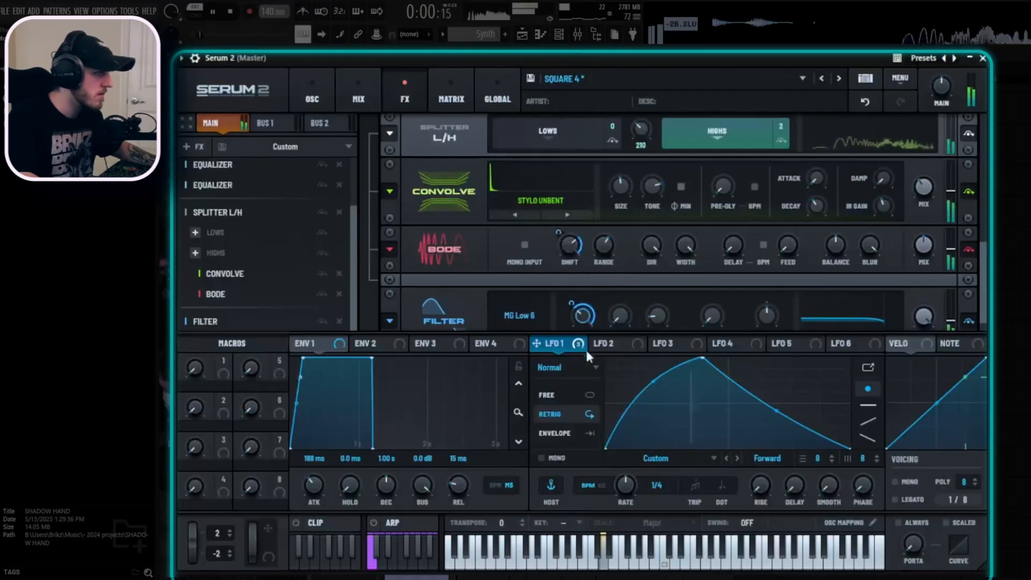
- Remove the LFO 1 modulation from the Bode shift and vary the shift manually during playback, trying 60%
right_click(558, 233)
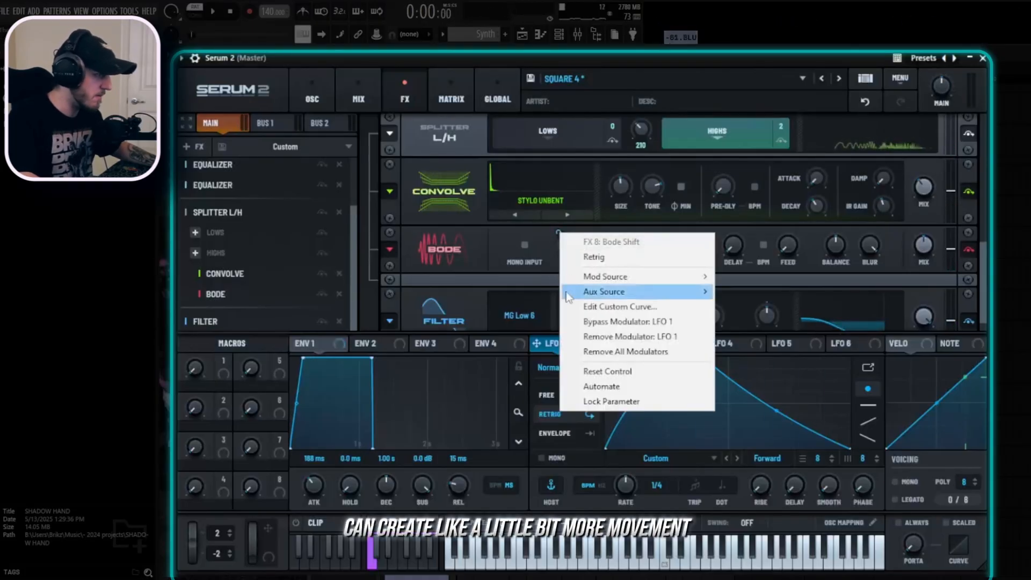
left_click(618, 377)
left_click_drag(565, 211, 560, 198)
key("space")
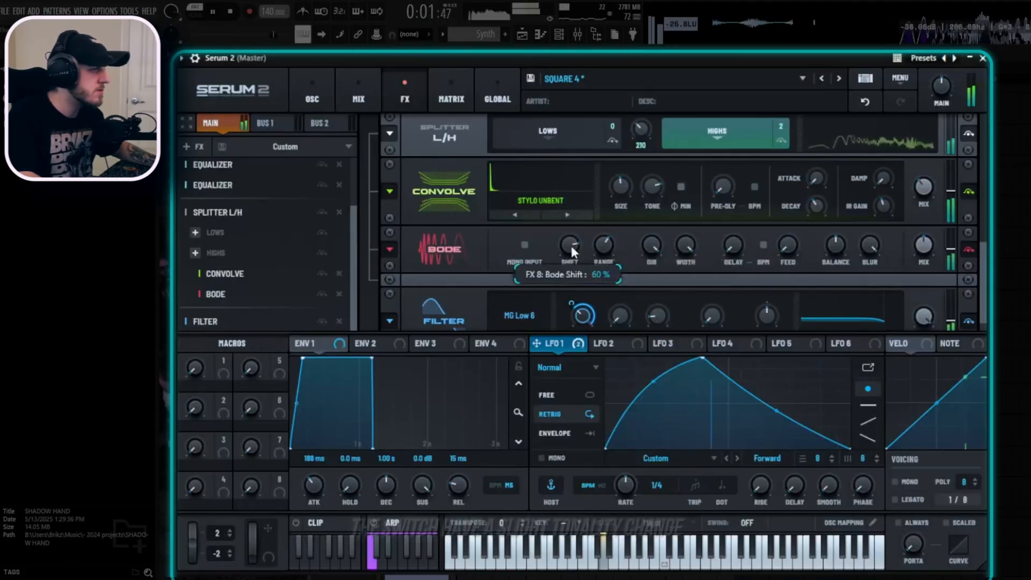
key("space")
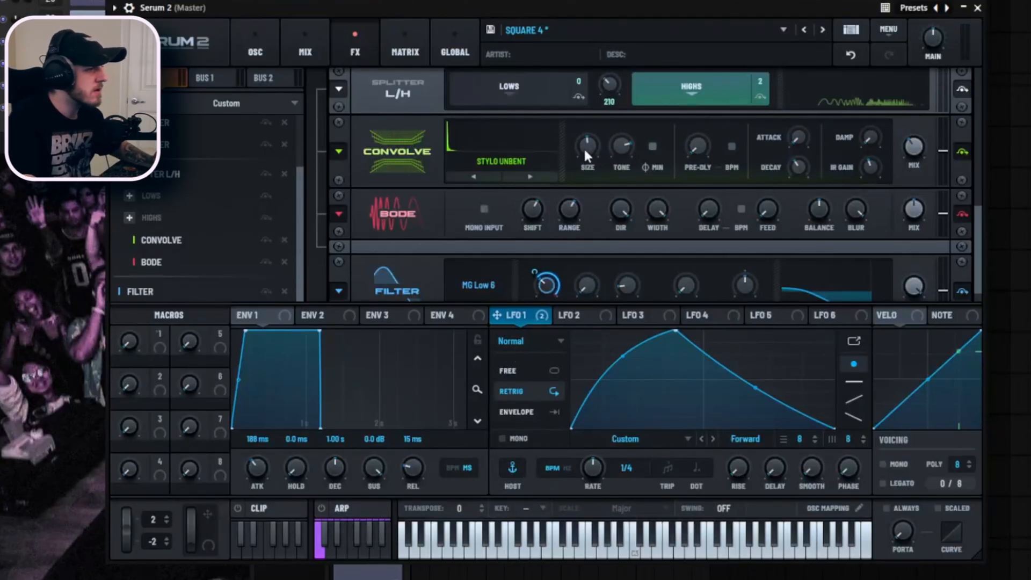
- Audition different sizes for the Stylo Unbent impulse in the Convolve effect, trying 113%
mouse_move(585, 155)
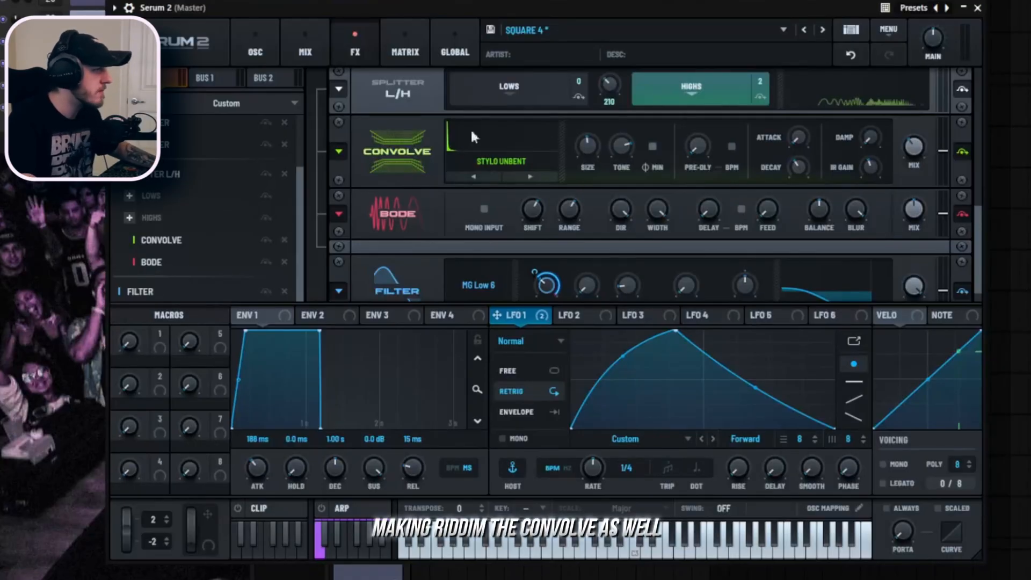
key("space")
left_click_drag(592, 149, 593, 121)
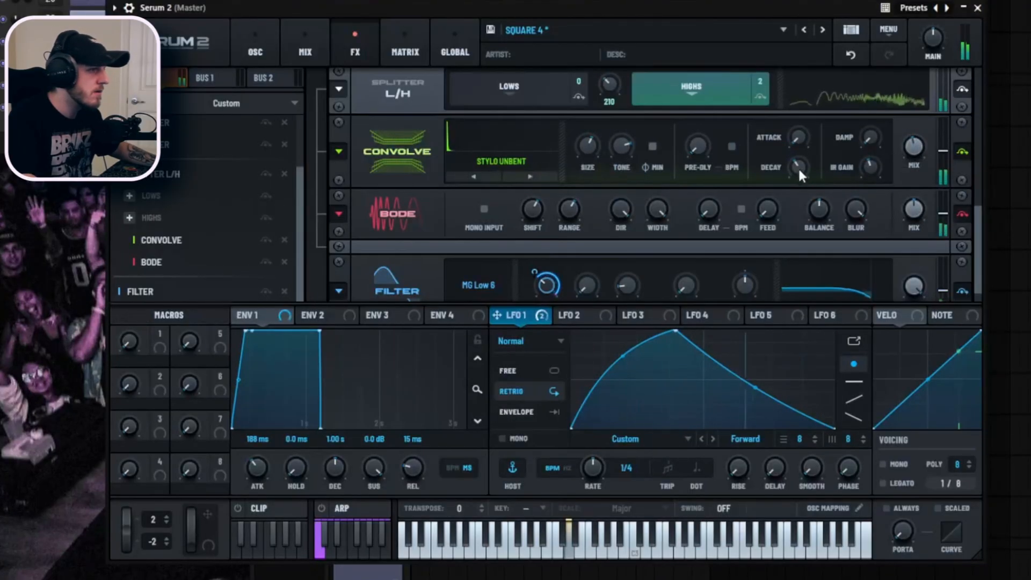
mouse_move(797, 168)
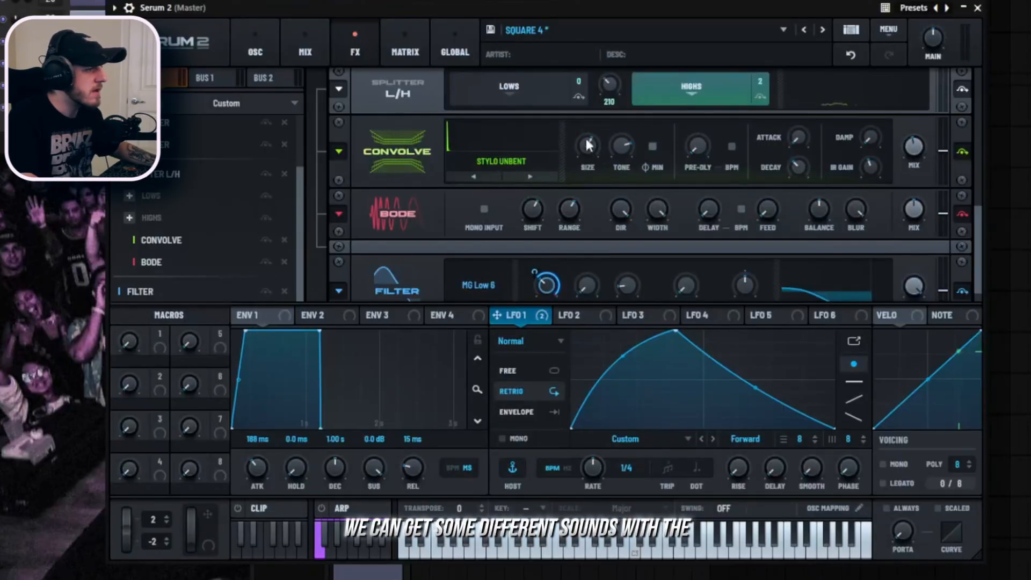
left_click_drag(590, 147, 594, 183)
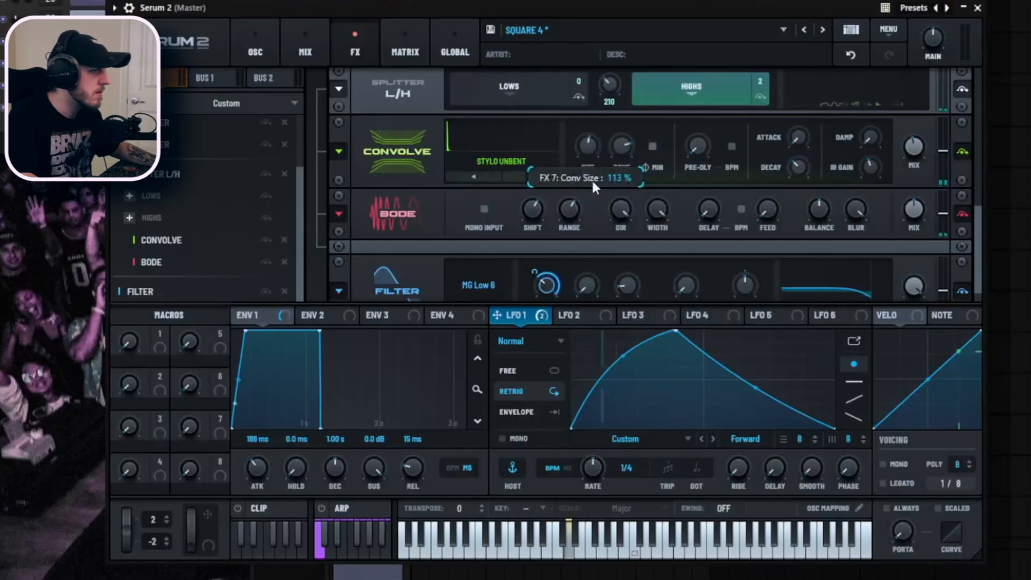
- Load the Moon Shadow impulse into the Convolve effect and readjust its size while auditioning
left_click(503, 162)
mouse_move(497, 179)
mouse_move(615, 248)
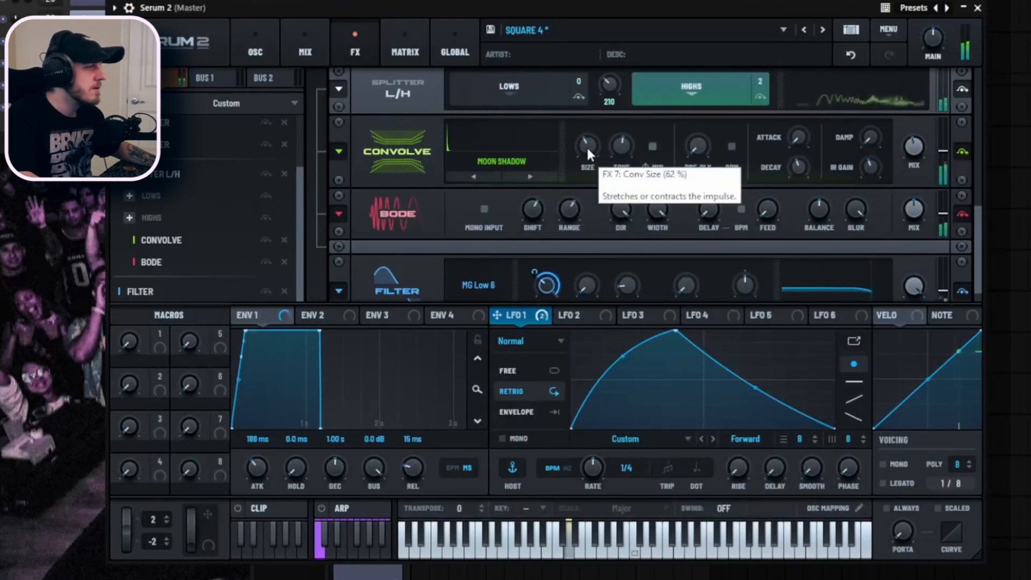
left_click_drag(589, 147, 583, 106)
left_click_drag(588, 149, 585, 130)
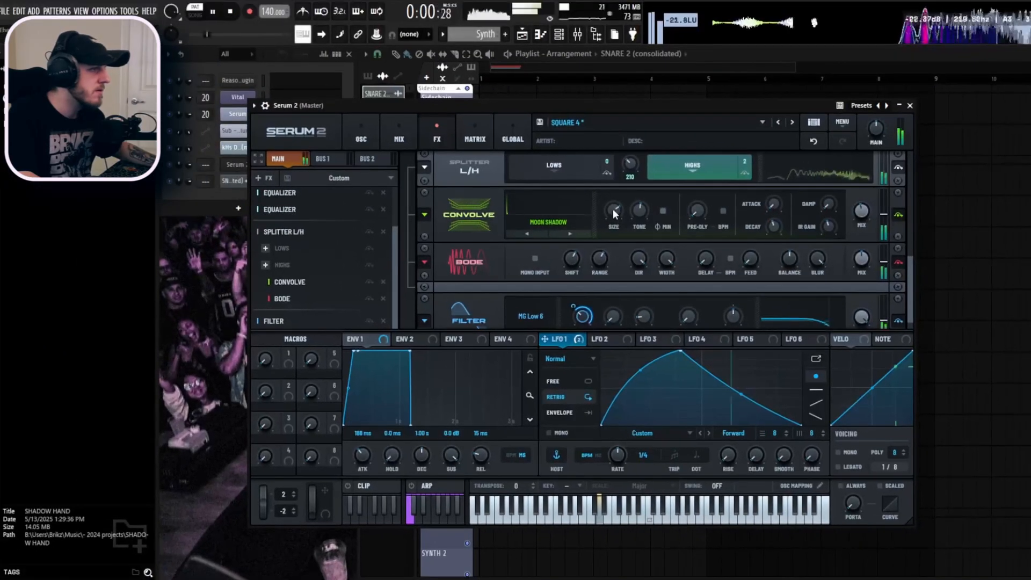
key("space")
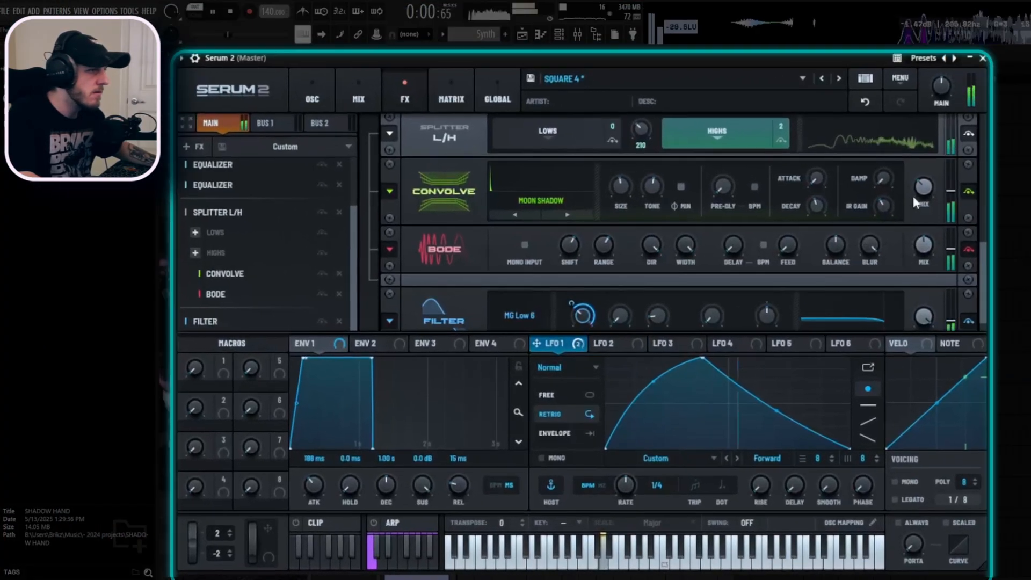
mouse_move(858, 207)
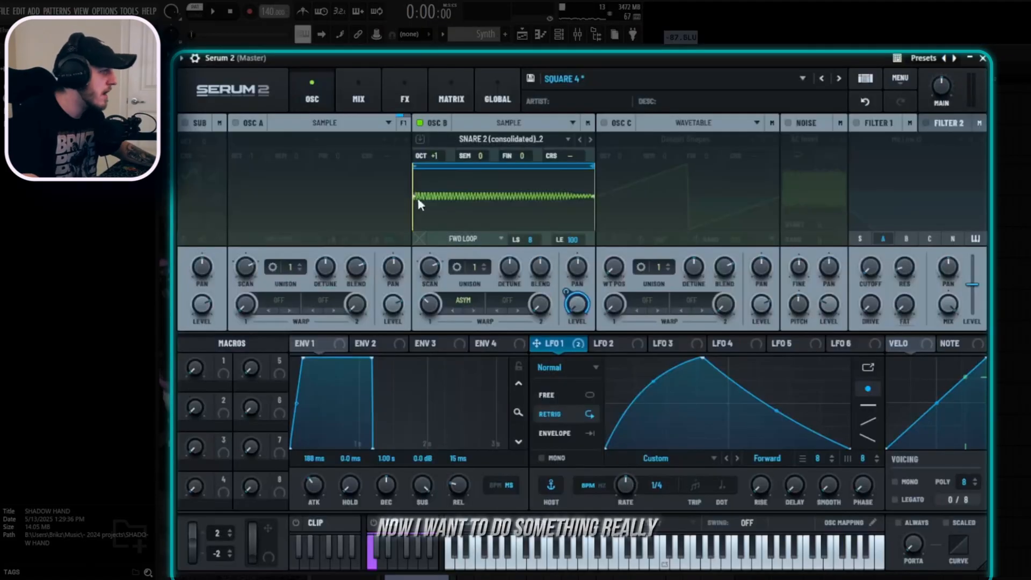
- Switch oscillator B from Sample to Spectral mode and play back the sound
left_click(560, 140)
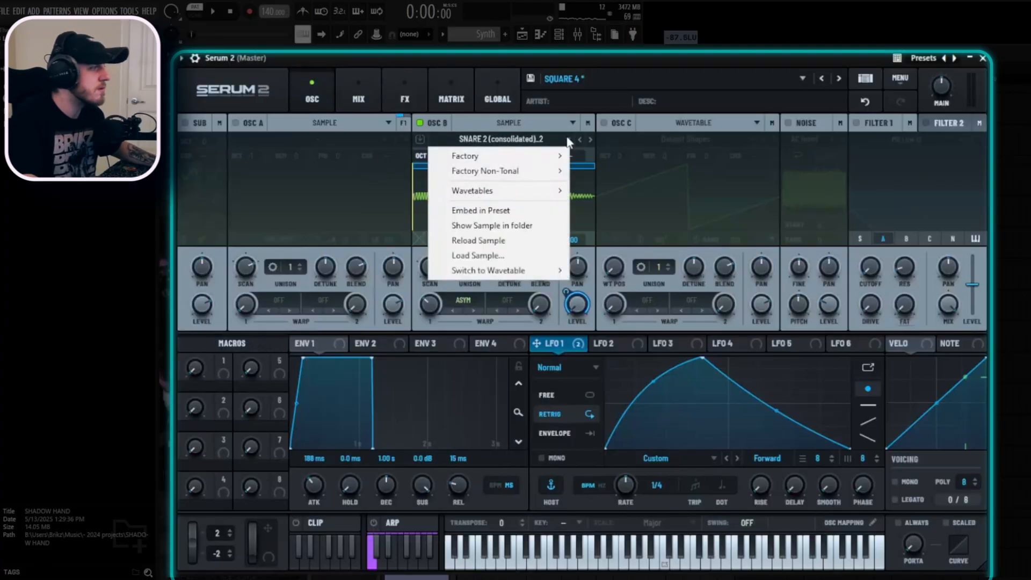
left_click(572, 123)
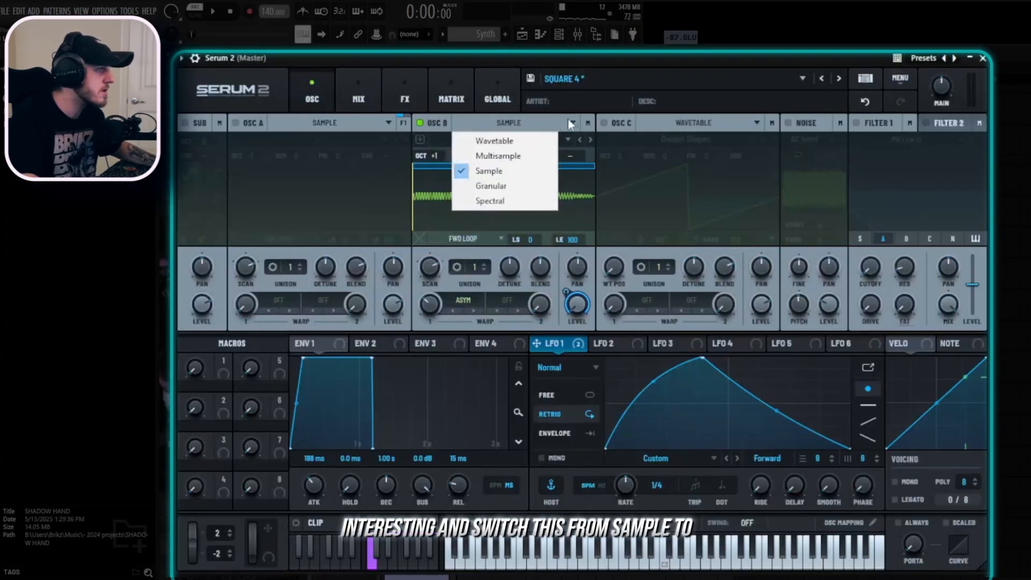
left_click(511, 202)
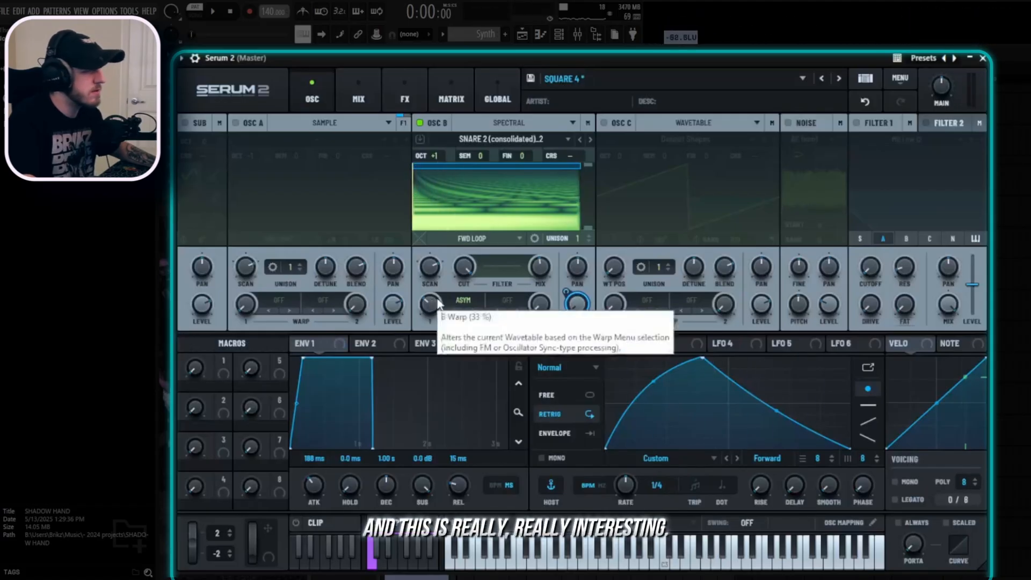
key("space")
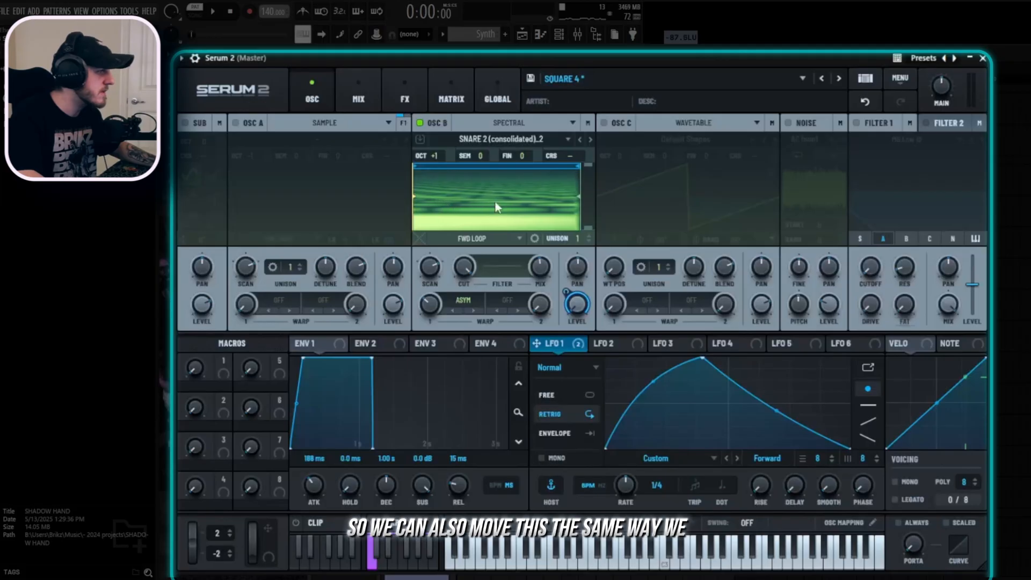
- Audition a short loop region at the end of the spectral sample and restore the full-length loop
key("space")
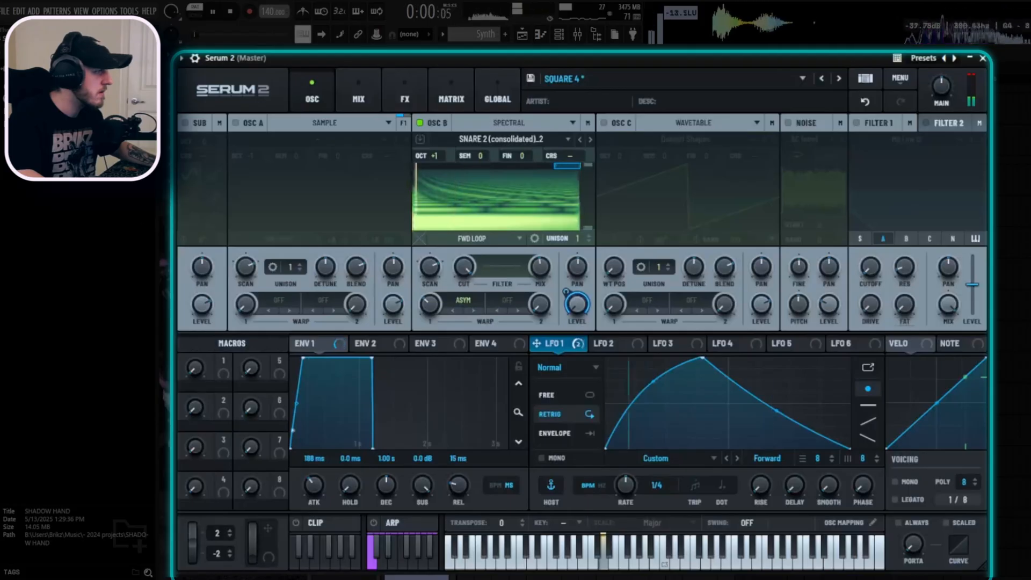
key("space")
left_click_drag(556, 164, 412, 167)
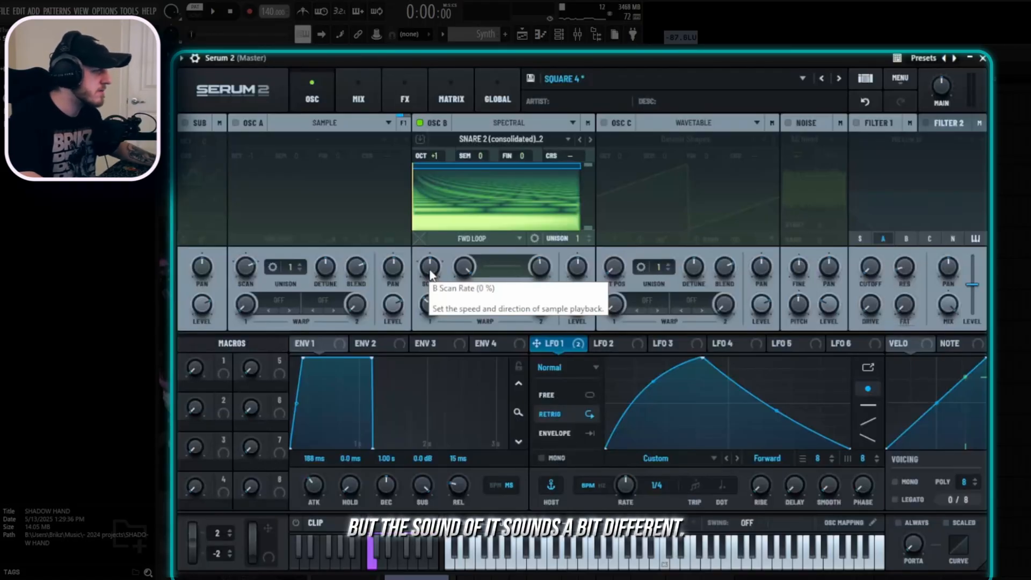
- Try several scan rates for oscillator B's spectral sample, including 37% and 3%, while auditioning the result
left_click_drag(430, 274, 429, 250)
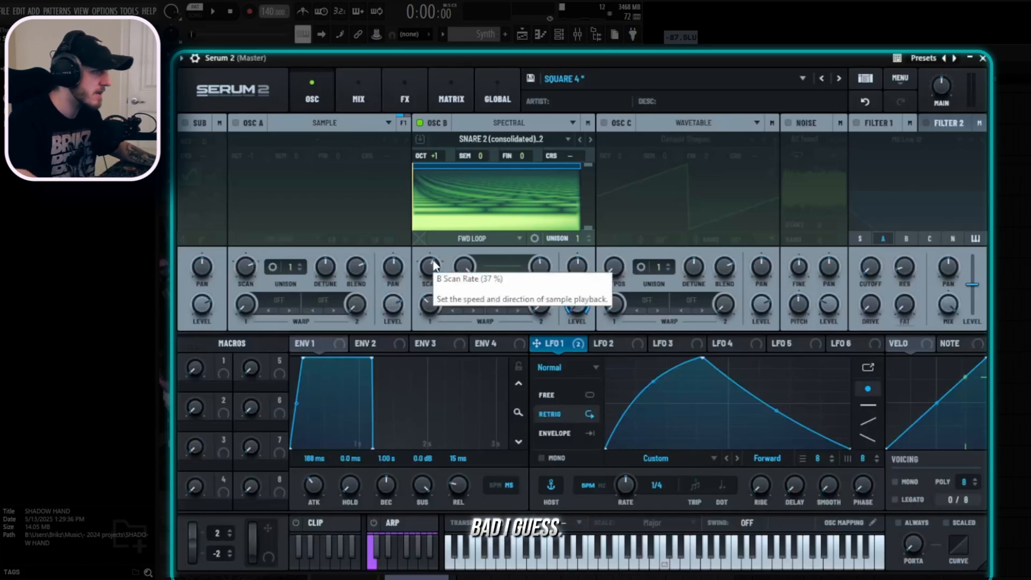
key("space")
mouse_move(434, 264)
left_mouse_down()
mouse_move(429, 233)
mouse_move(429, 268)
left_mouse_up()
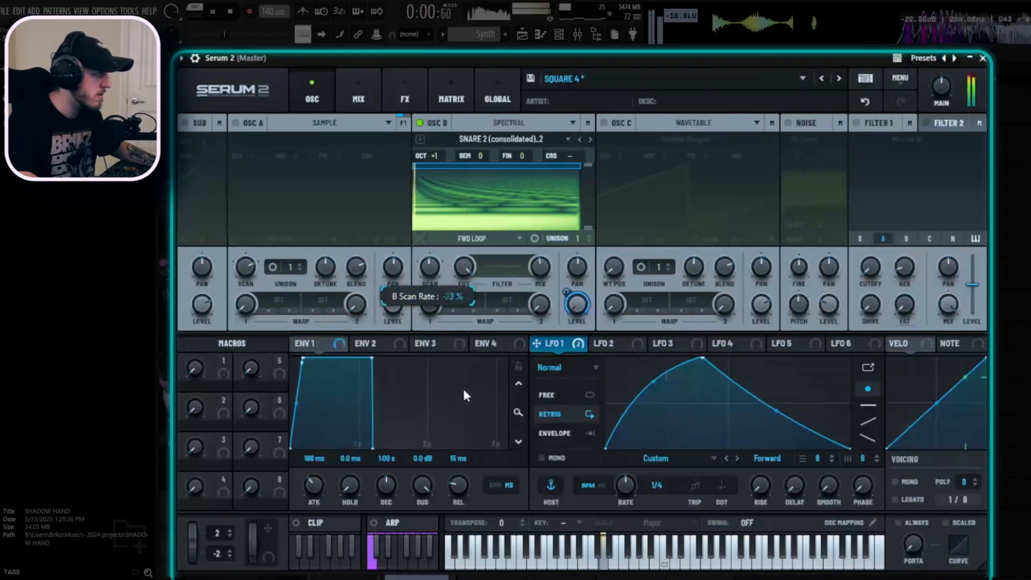
key("space")
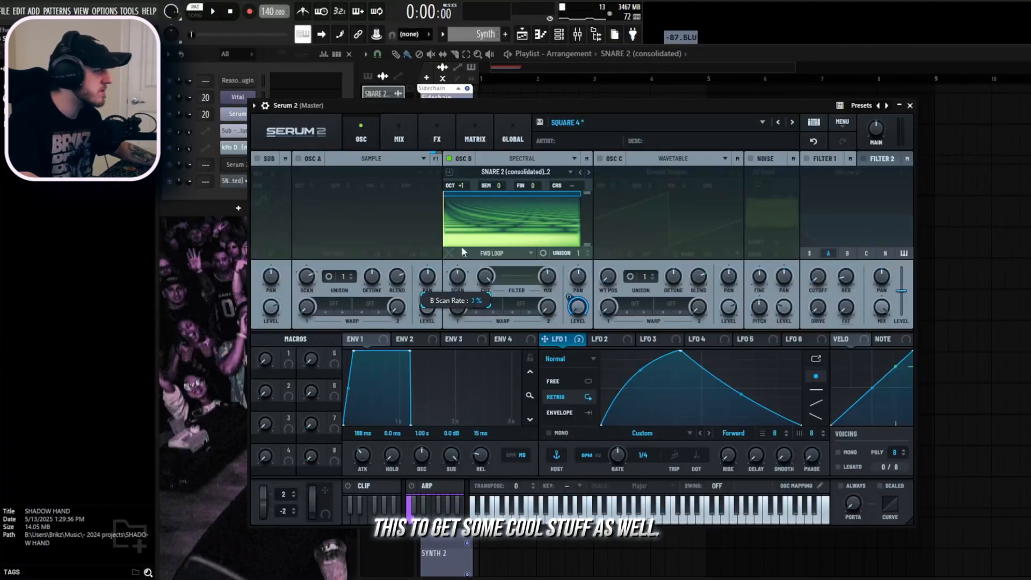
key("space")
left_click_drag(462, 276, 462, 295)
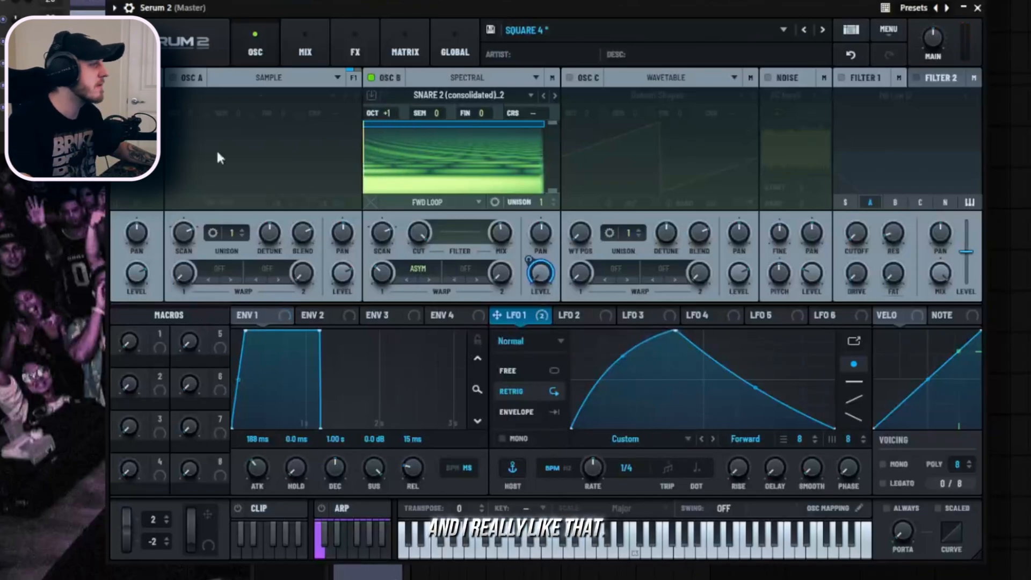
- Fine-tune the size of the Convolve effect's Moon Shadow impulse while playing the spectral sound
left_click(347, 47)
scroll(404, 210, "down", 8)
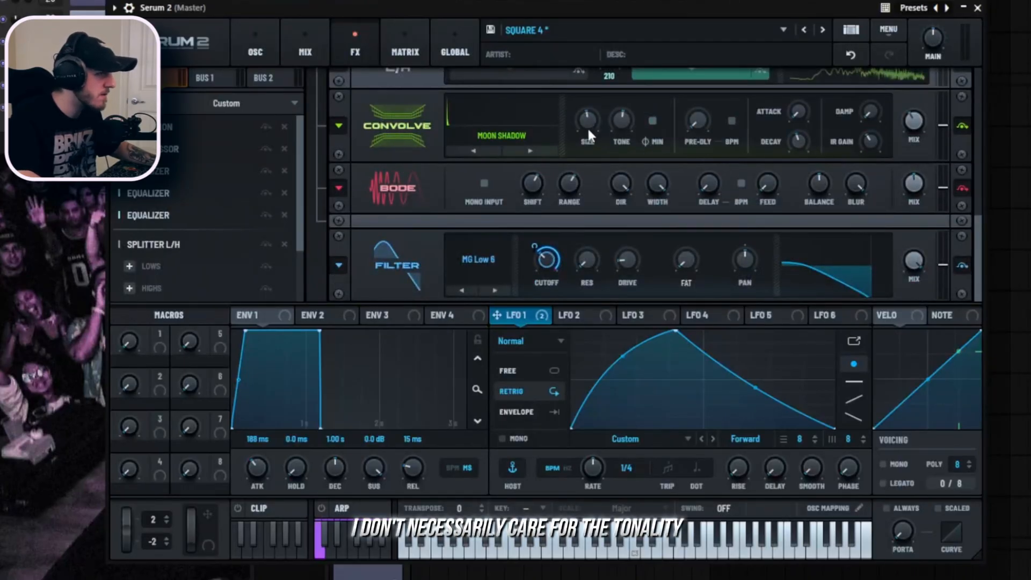
key("space")
mouse_move(592, 119)
left_click_drag(591, 119, 592, 123)
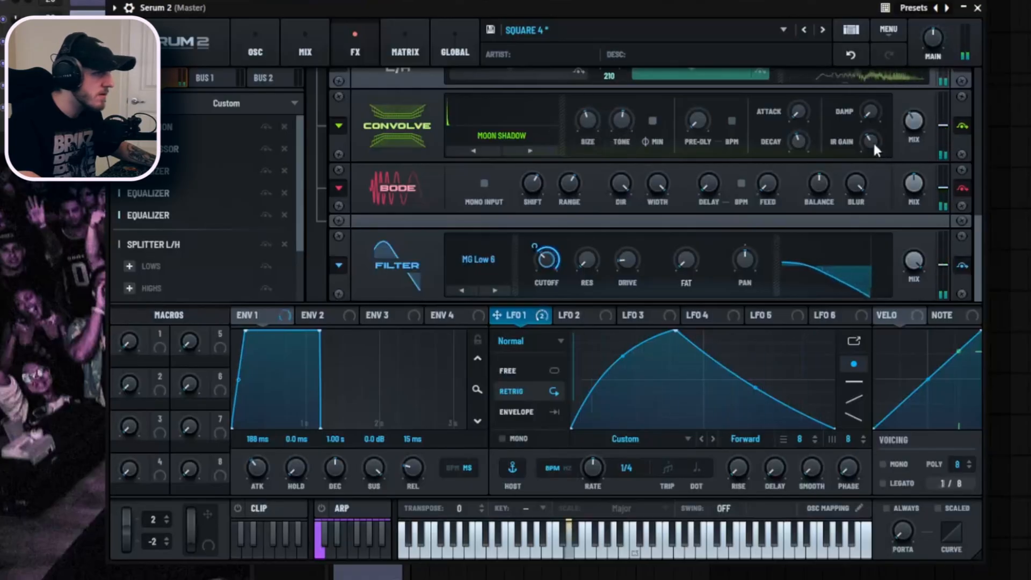
mouse_move(913, 119)
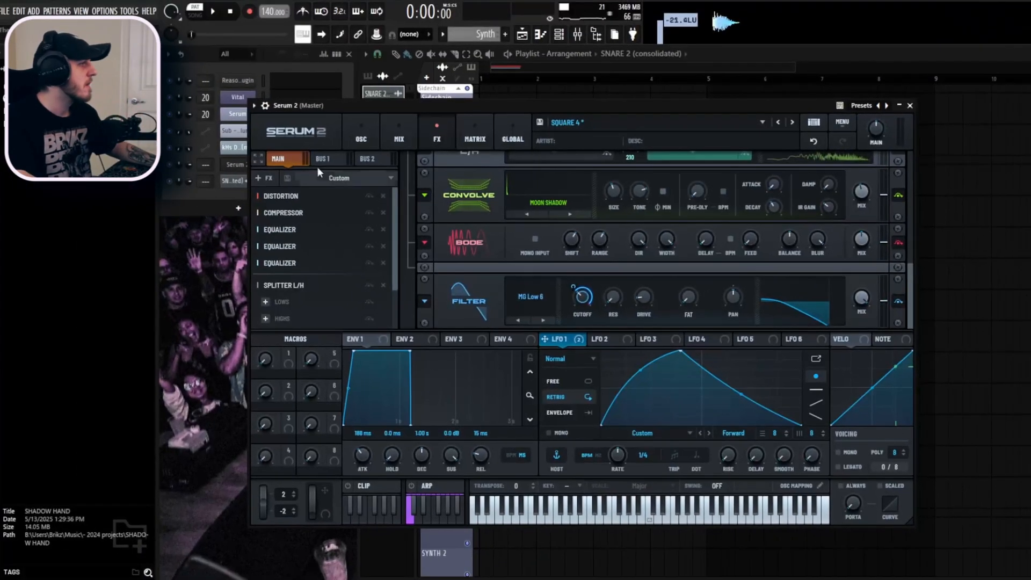
- Close the Serum 2 window and examine the Synth 1 channel's routing to the Synth Bus in the FL Studio mixer
left_click(910, 106)
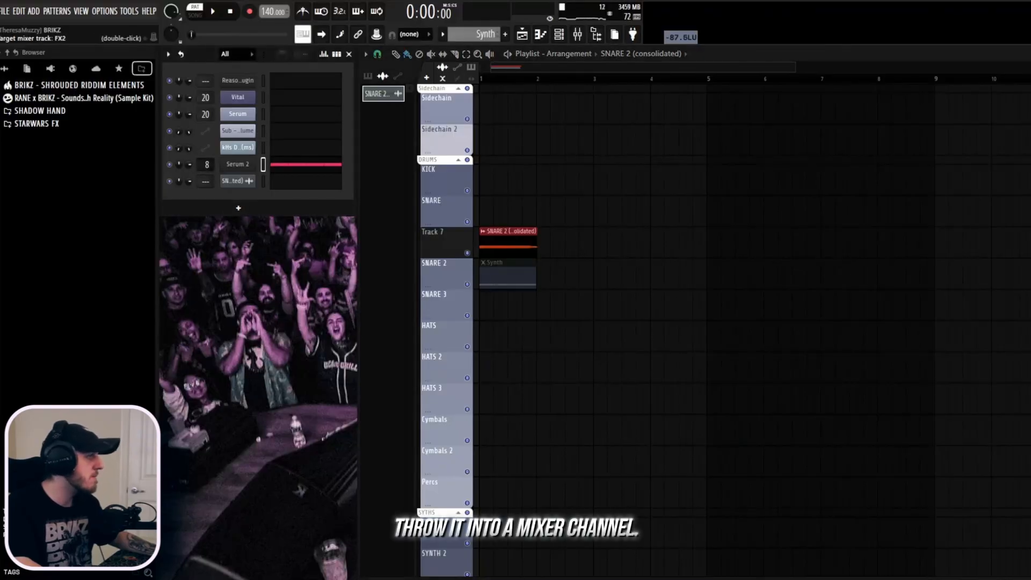
scroll(206, 164, "up", 6)
left_click(577, 34)
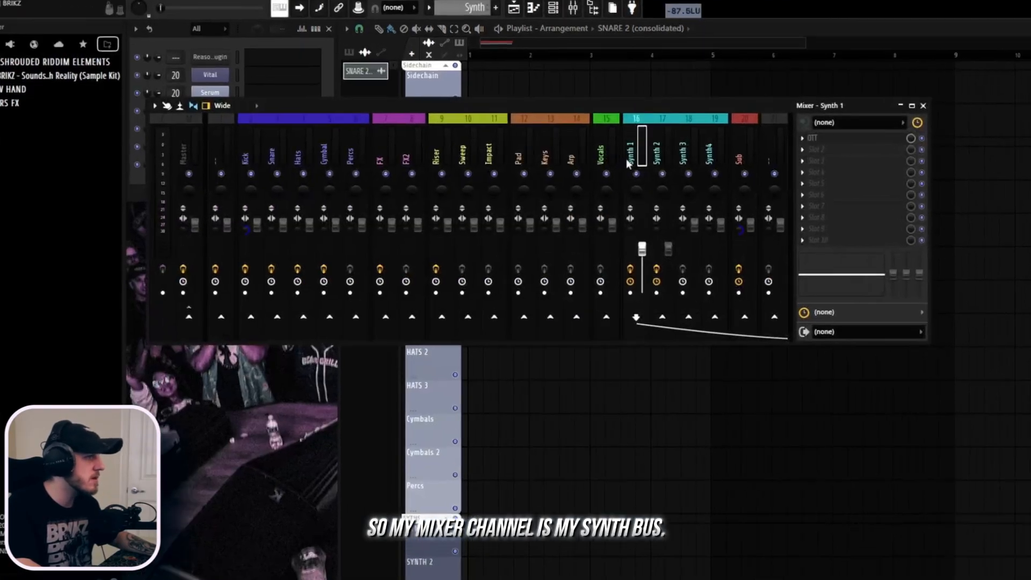
scroll(426, 82, "down", 3)
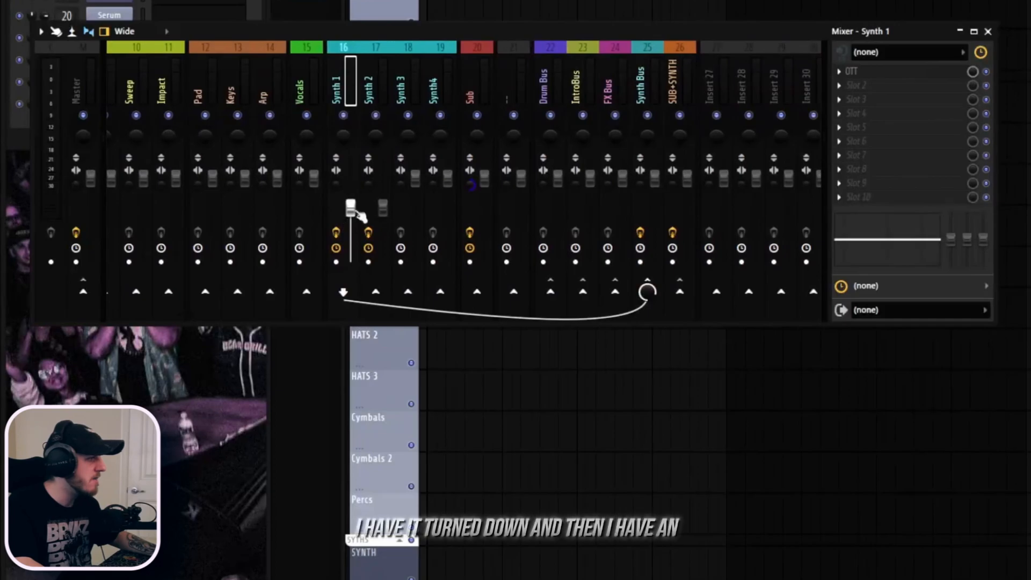
- Inspect the OTT compressor on the Synth 1 channel while playing the sound, nudge the channel's fader slightly, and close OTT
left_click(881, 76)
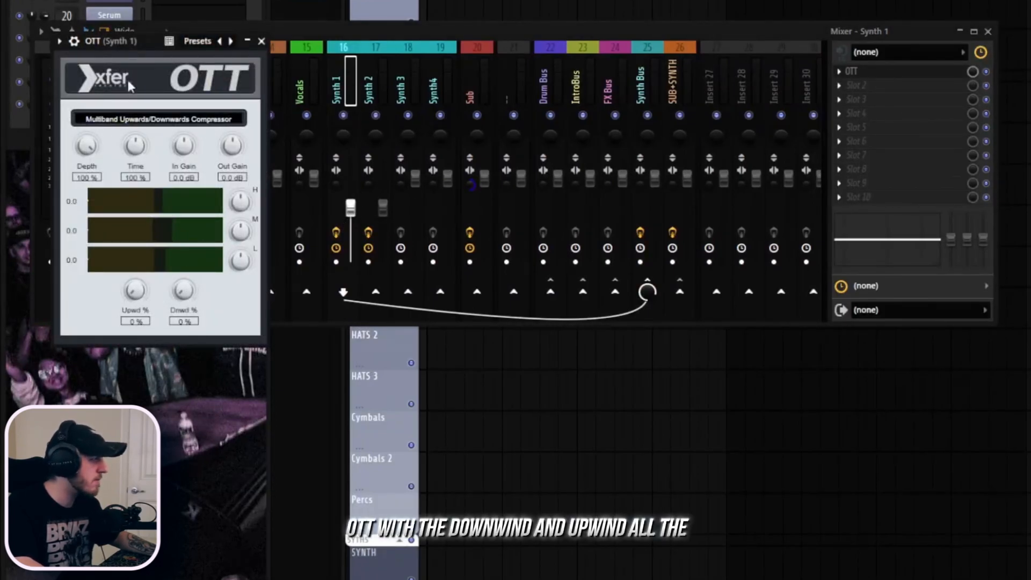
left_click_drag(131, 43, 158, 123)
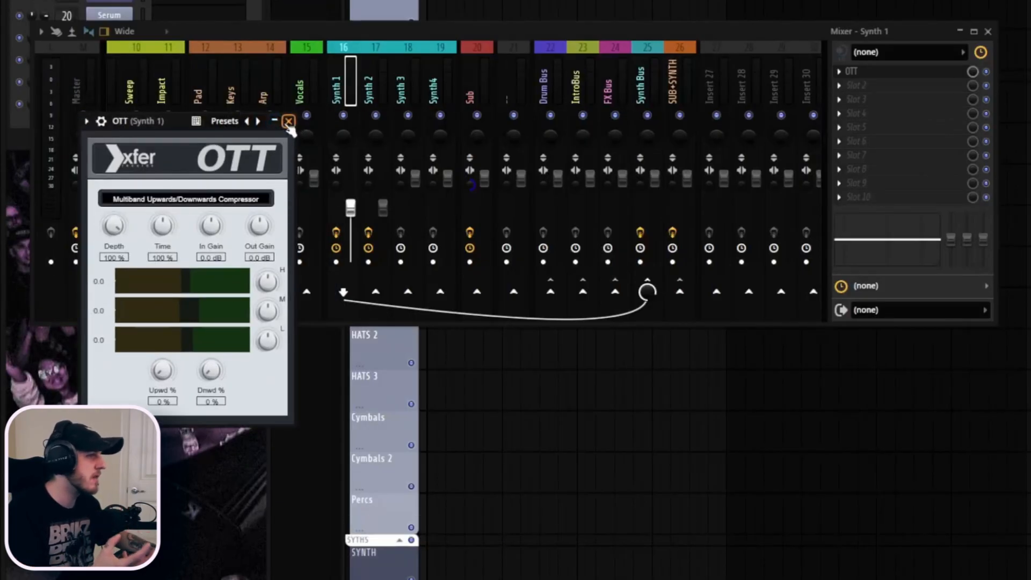
key("space")
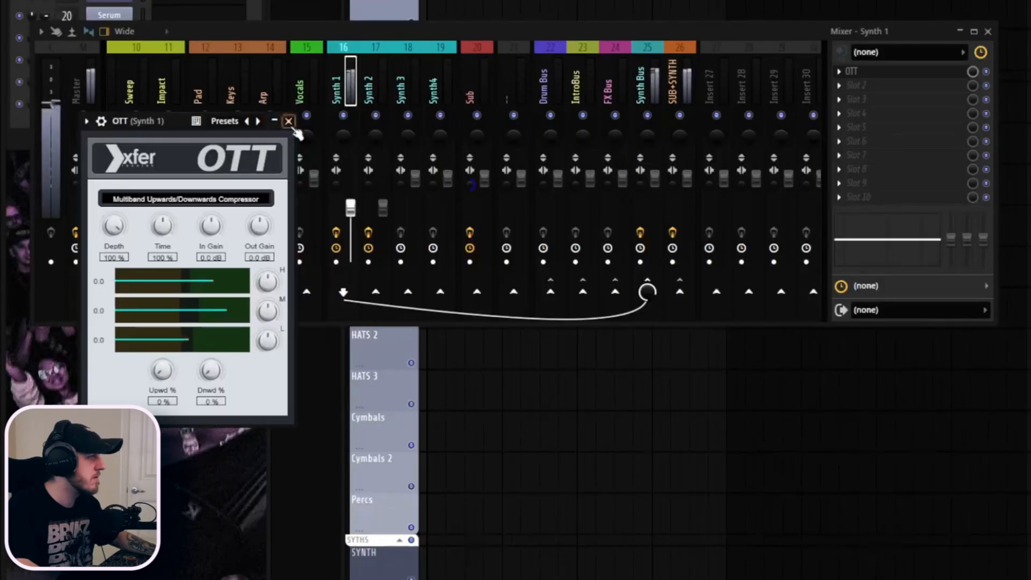
key("space")
mouse_move(351, 208)
left_mouse_down()
mouse_move(351, 178)
mouse_move(354, 209)
left_mouse_up()
left_click(289, 359)
left_click(288, 121)
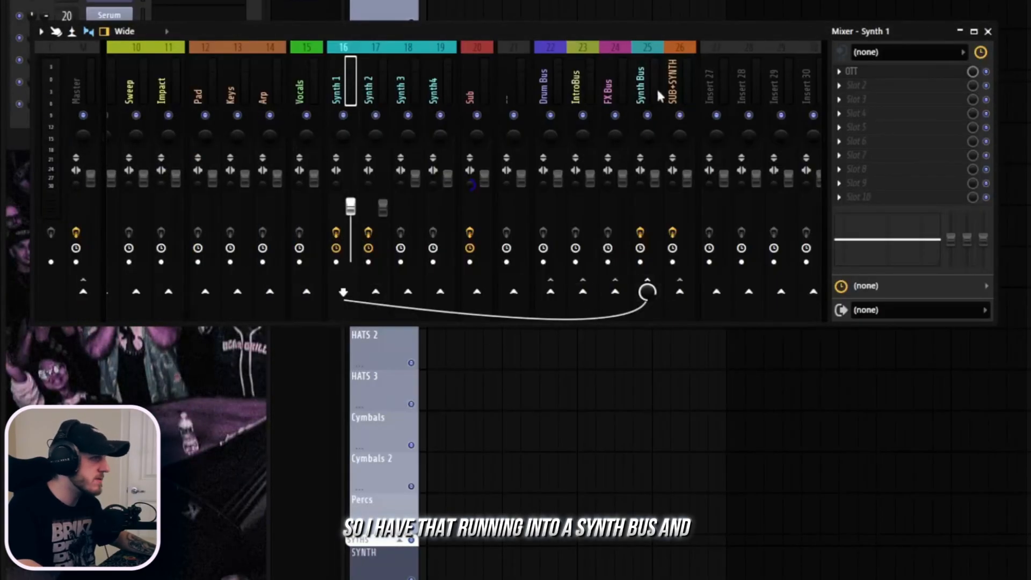
- Send the Synth 1 channel to the Master as well, and remove that send again
left_click(84, 292)
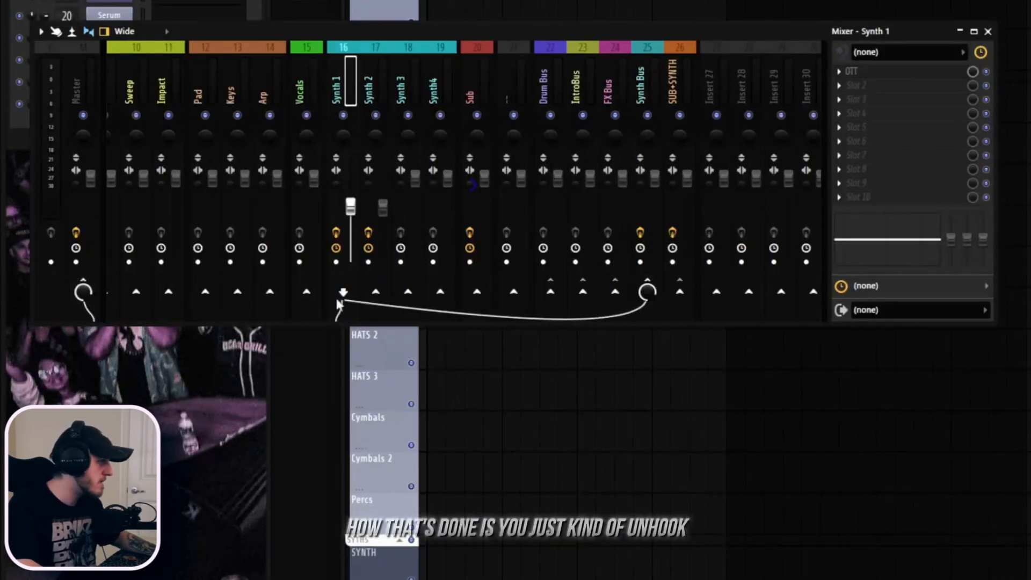
left_click(83, 292)
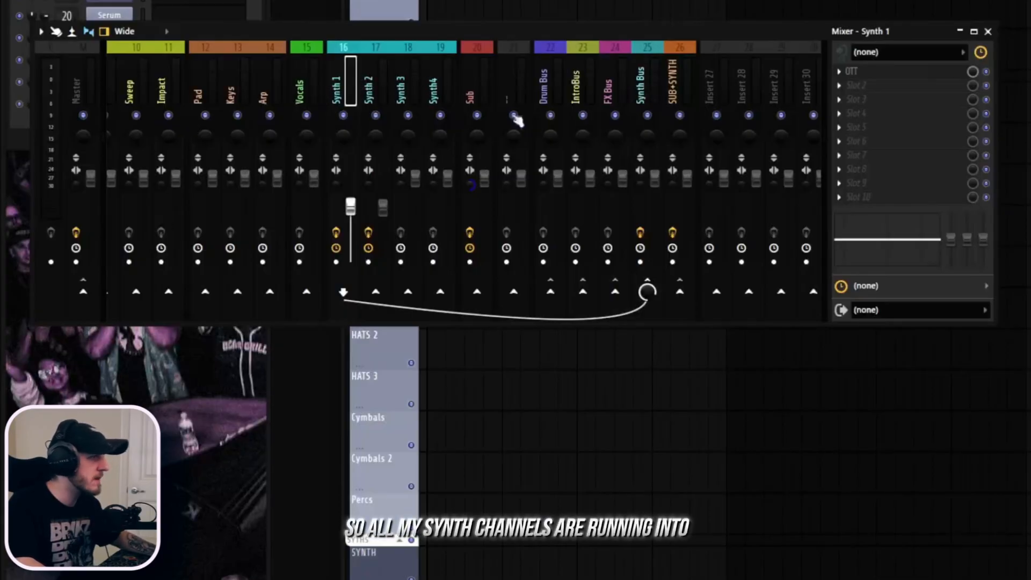
- Lower the low-cut frequency in the Synth Bus's Fruity parametric EQ 2, audition the sound, and close the equalizer
left_click(642, 86)
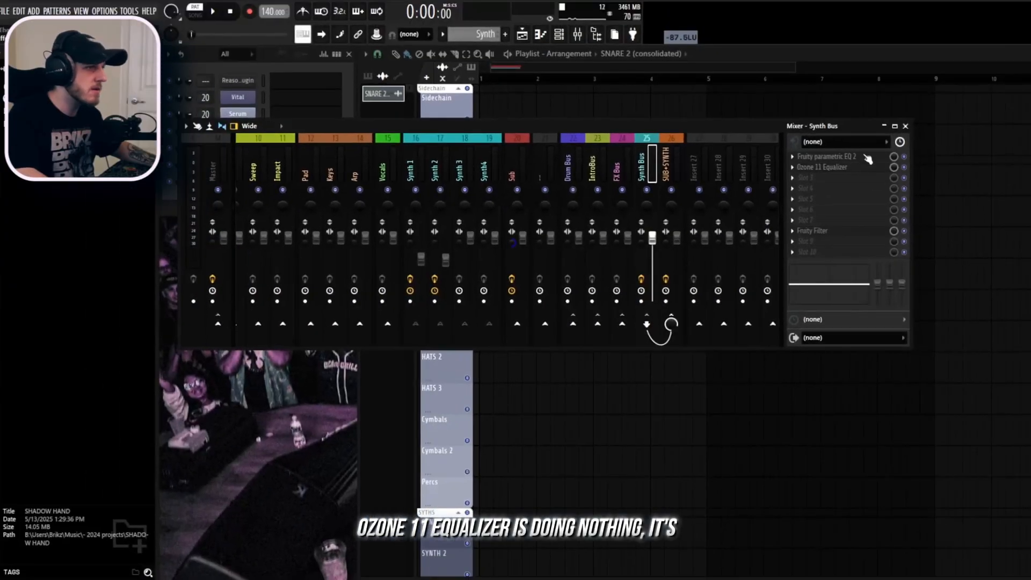
left_click(867, 158)
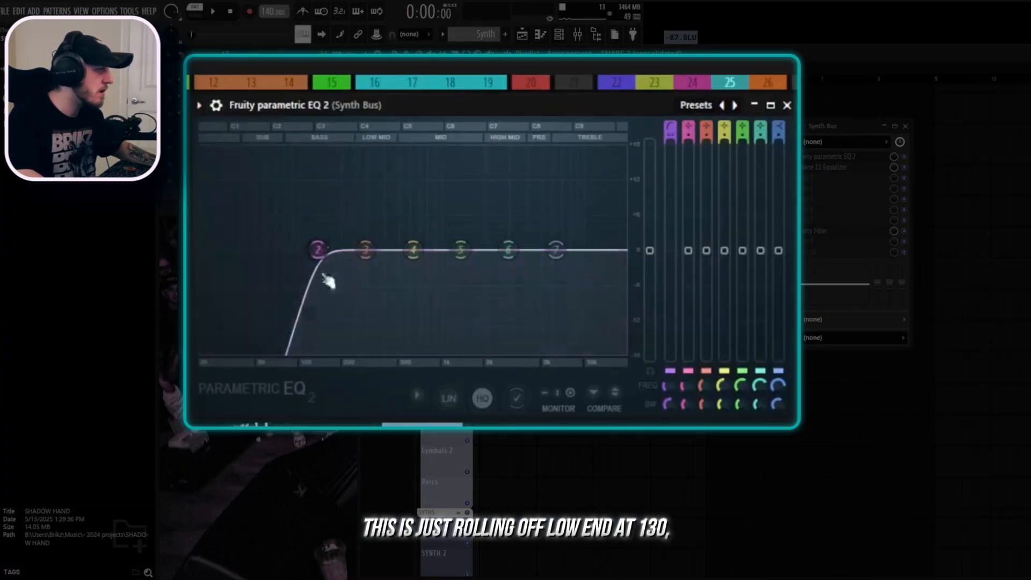
mouse_move(666, 387)
left_mouse_down()
mouse_move(666, 371)
mouse_move(670, 406)
left_mouse_up()
key("space")
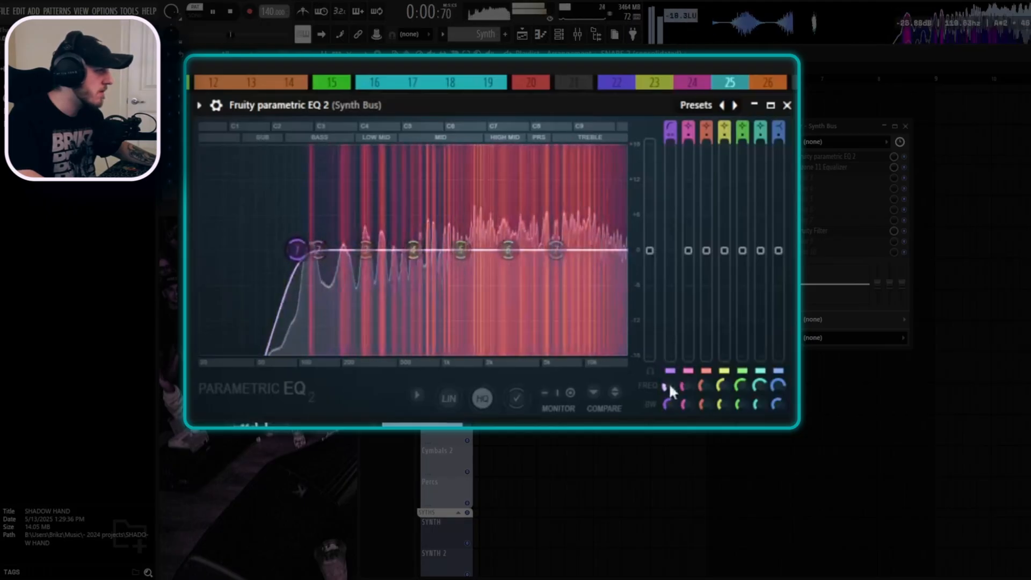
key("space")
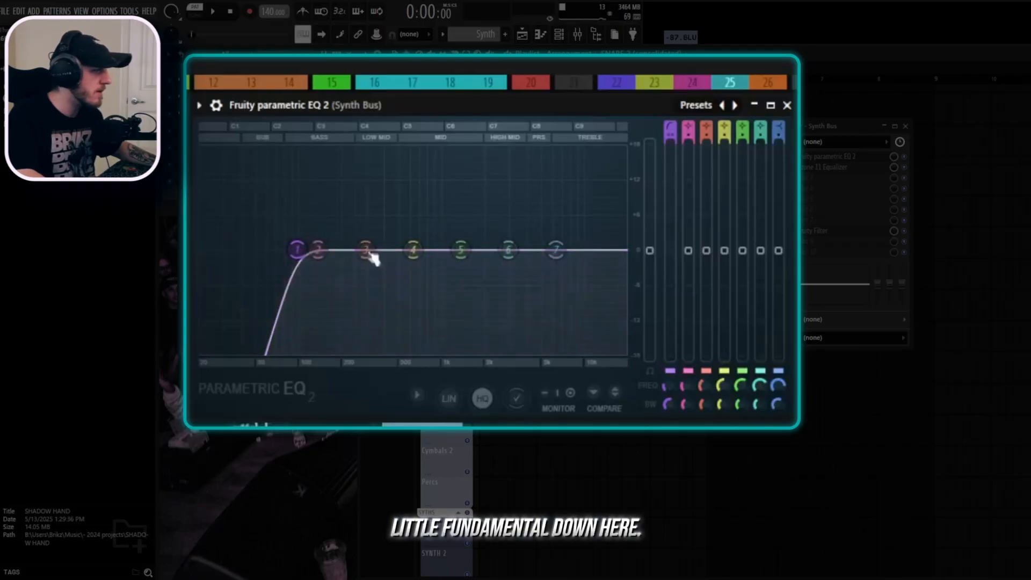
key("space")
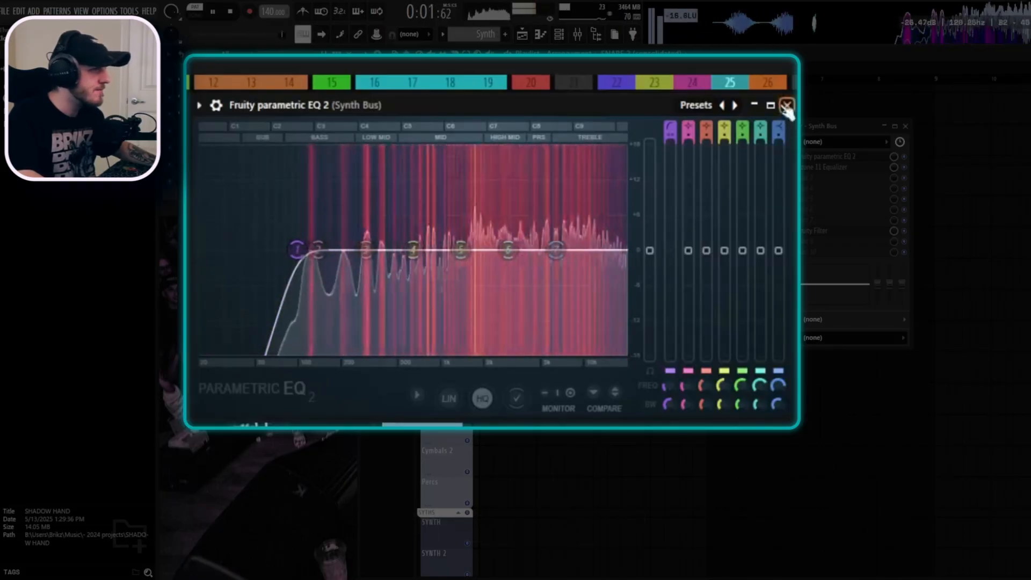
left_click(787, 105)
key("space")
- Audition a lowered cutoff in the Synth Bus's Fruity Filter, restore it to fully open, and close the filter
left_click(821, 232)
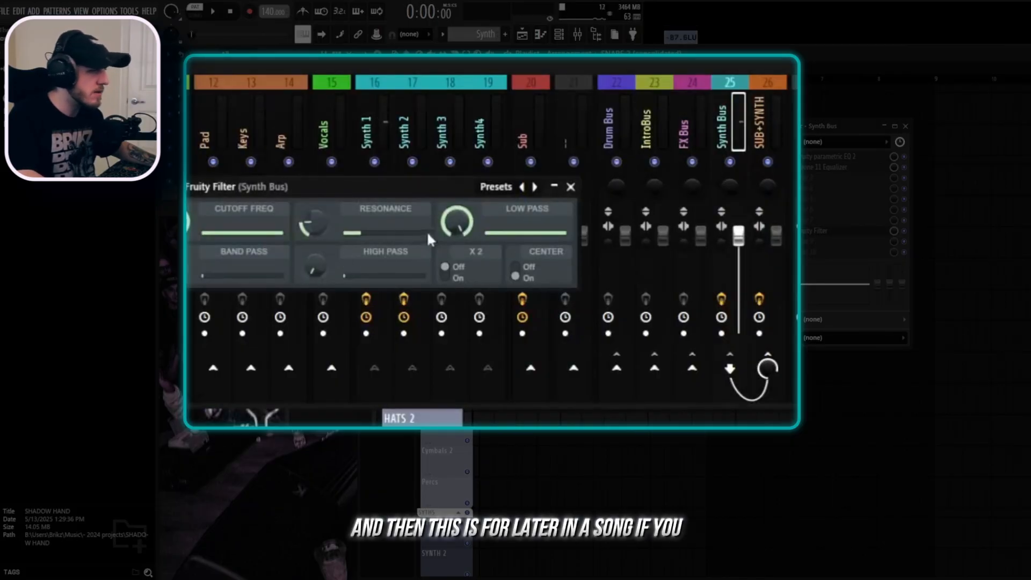
key("space")
left_click_drag(176, 225, 176, 252)
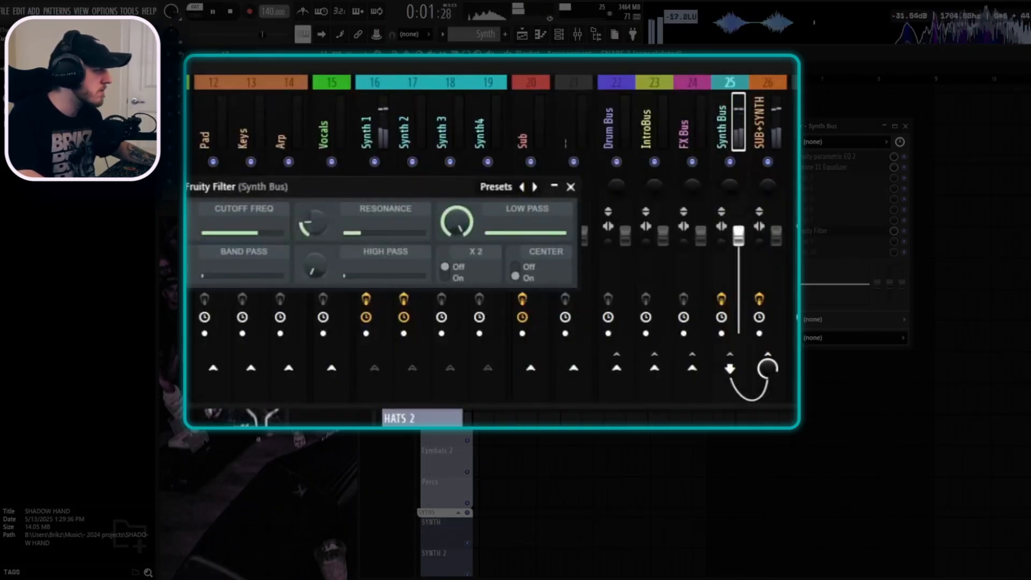
key("space")
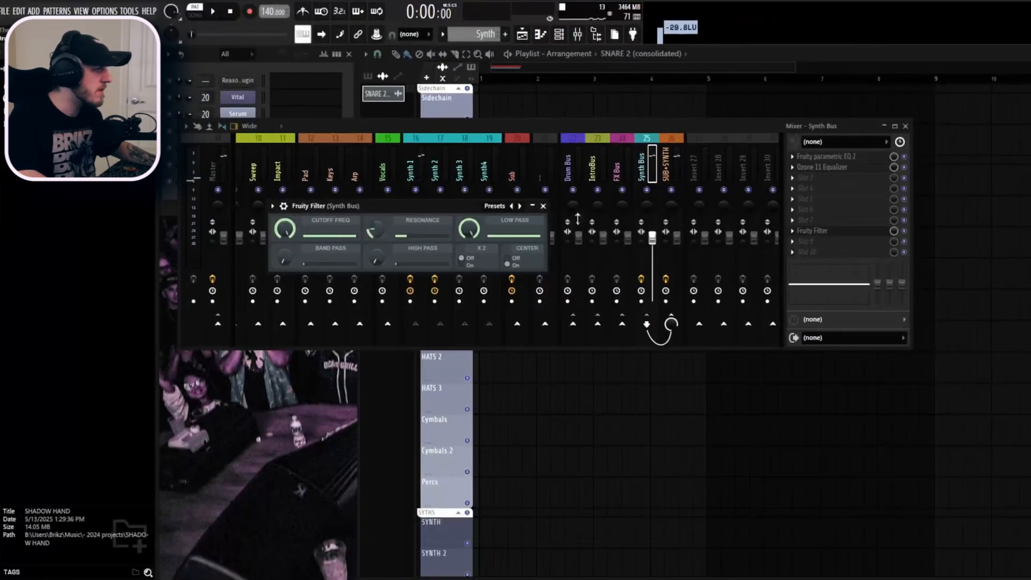
left_click(543, 206)
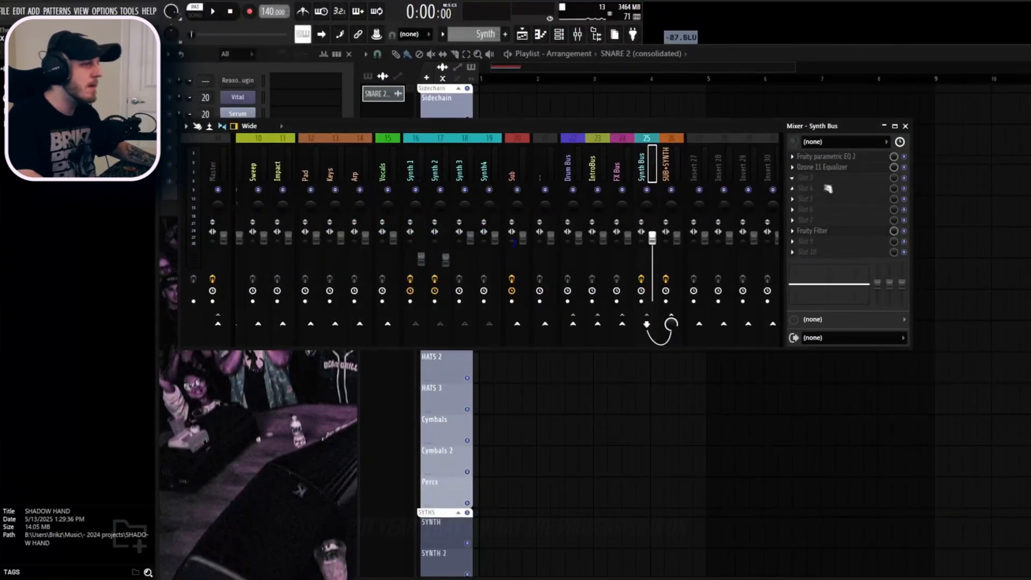
- Examine how the Synth Bus and Sub channels are routed into the SUB+SYNTH channel
left_click(667, 166)
left_click(653, 102)
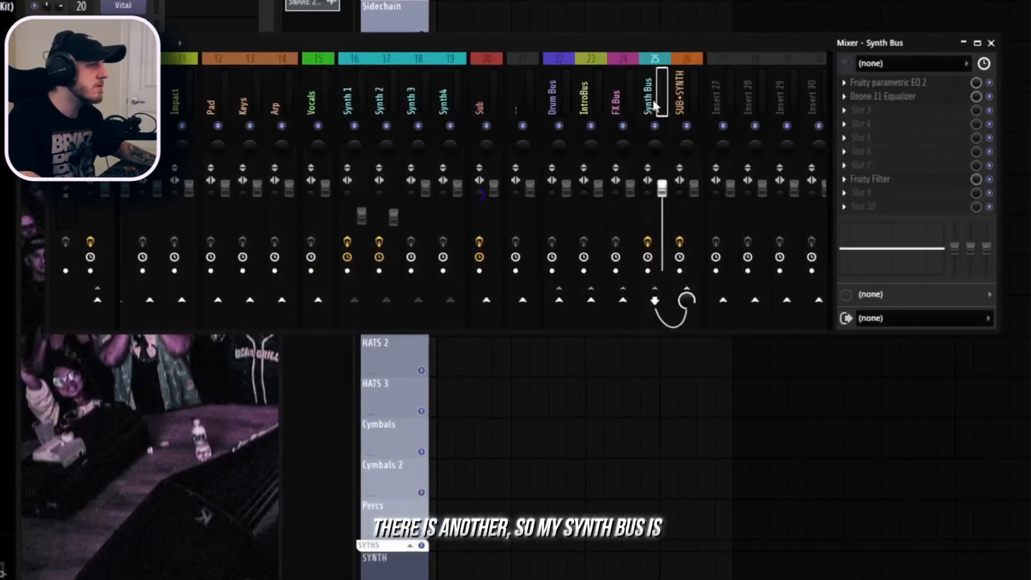
left_click(481, 91)
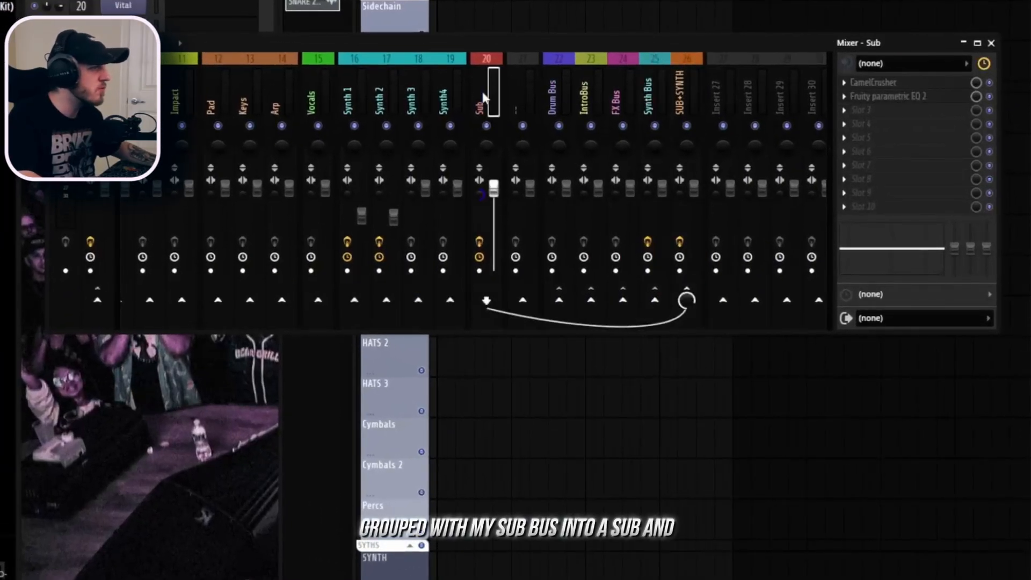
left_click(681, 102)
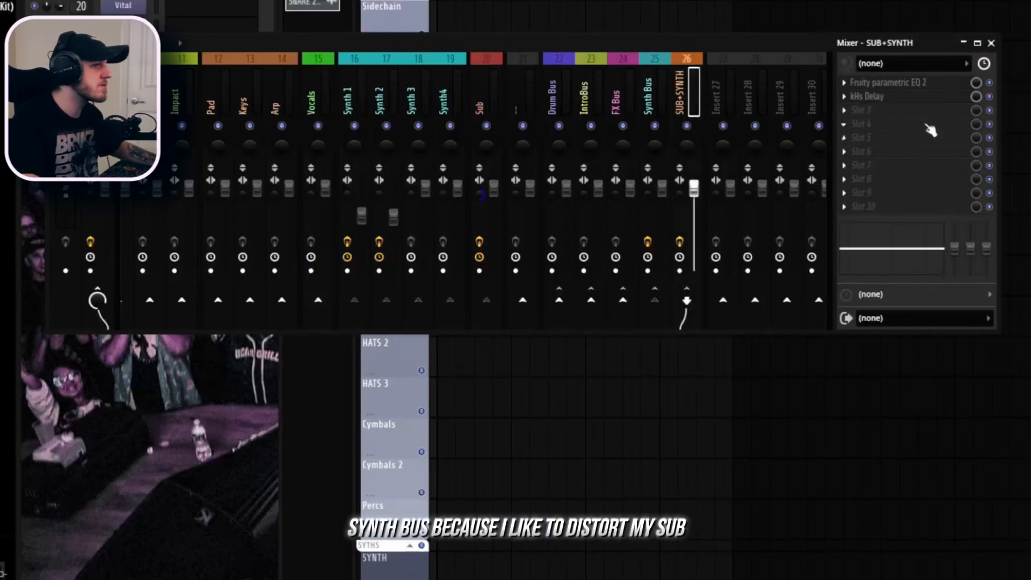
- Inspect the SUB+SYNTH channel's Fruity parametric EQ 2 curve and kHs Delay settings, closing each effect again
left_click(887, 83)
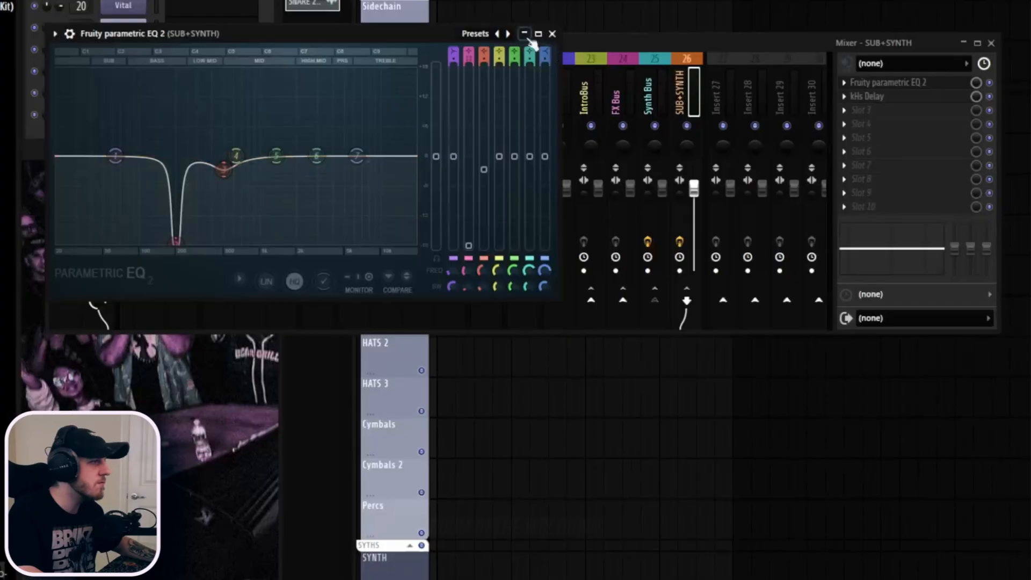
left_click(553, 33)
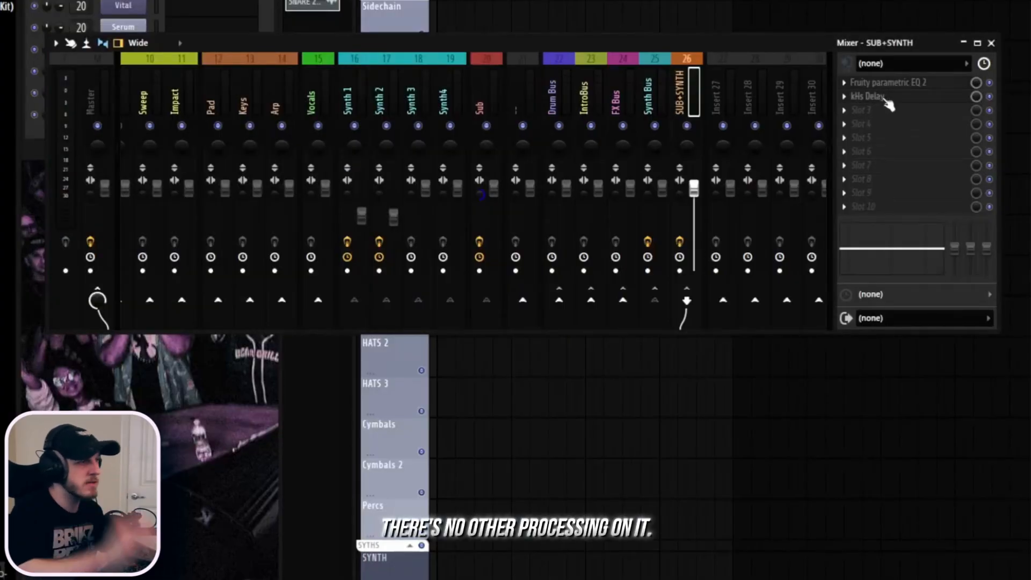
left_click(918, 98)
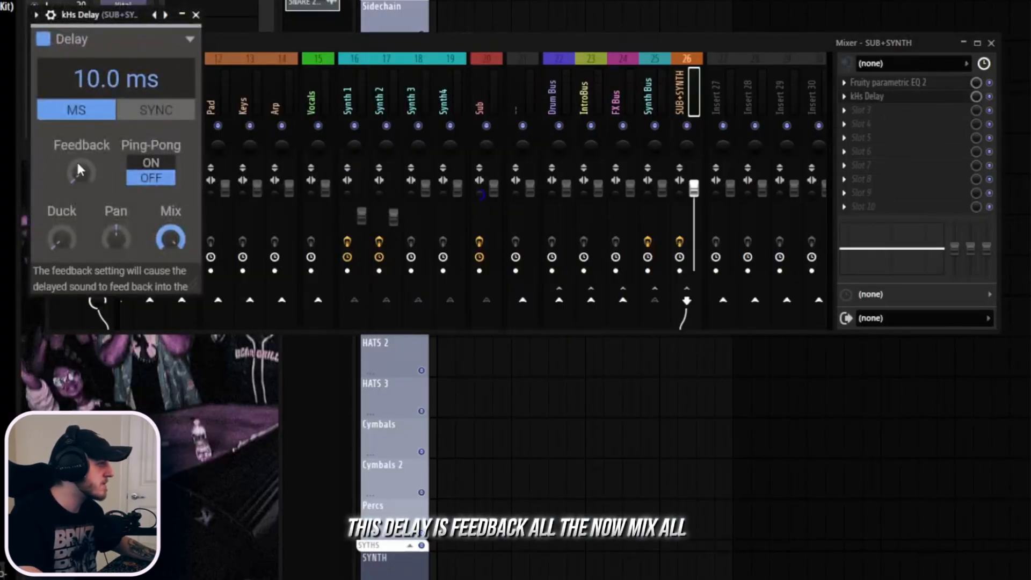
left_click_drag(139, 23, 190, 56)
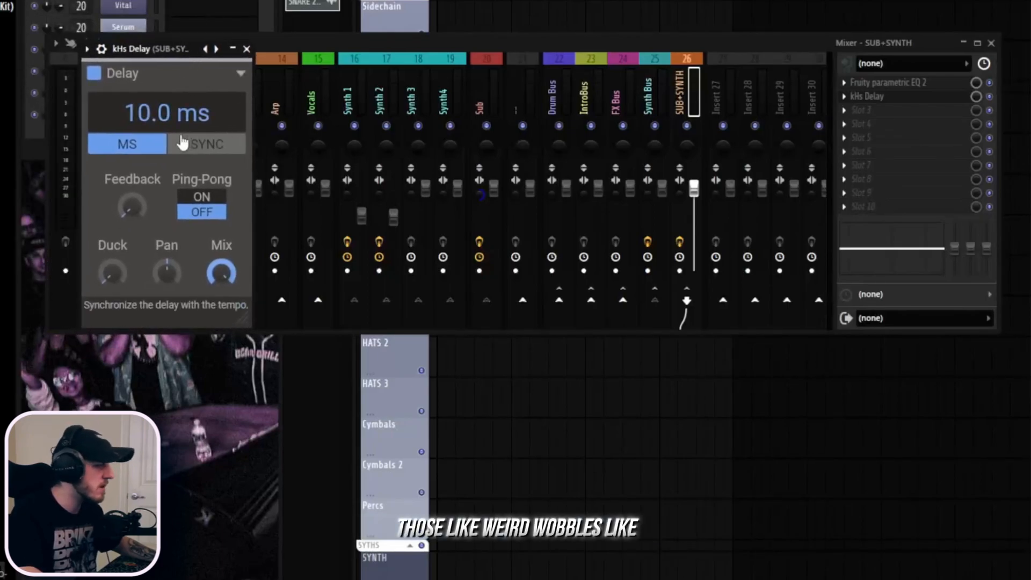
left_click_drag(186, 121, 185, 93)
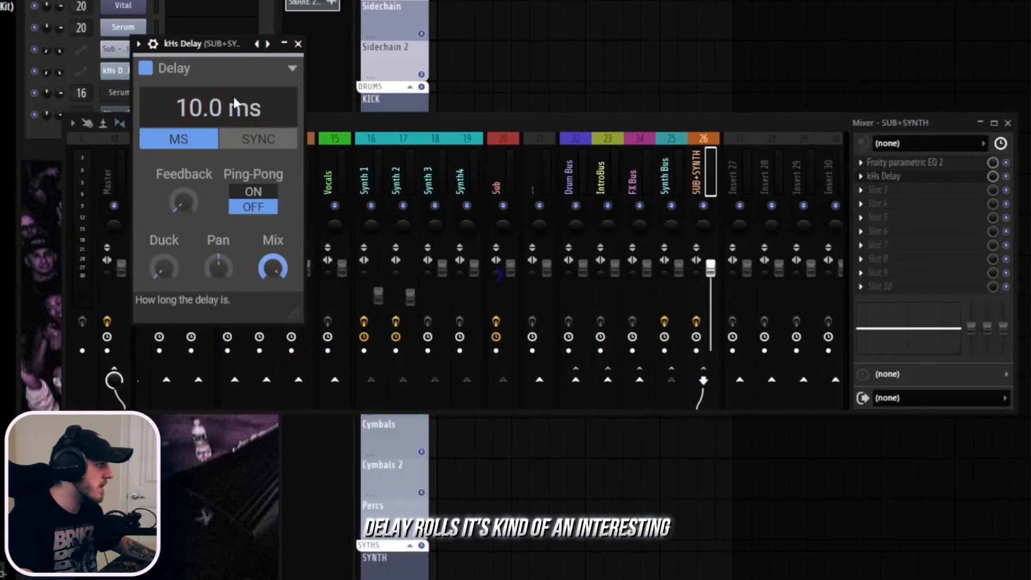
left_click(299, 44)
- Review the effects chain and oscillators in Synth 1's Serum 2 instrument, and close it
scroll(655, 182, "up", 5)
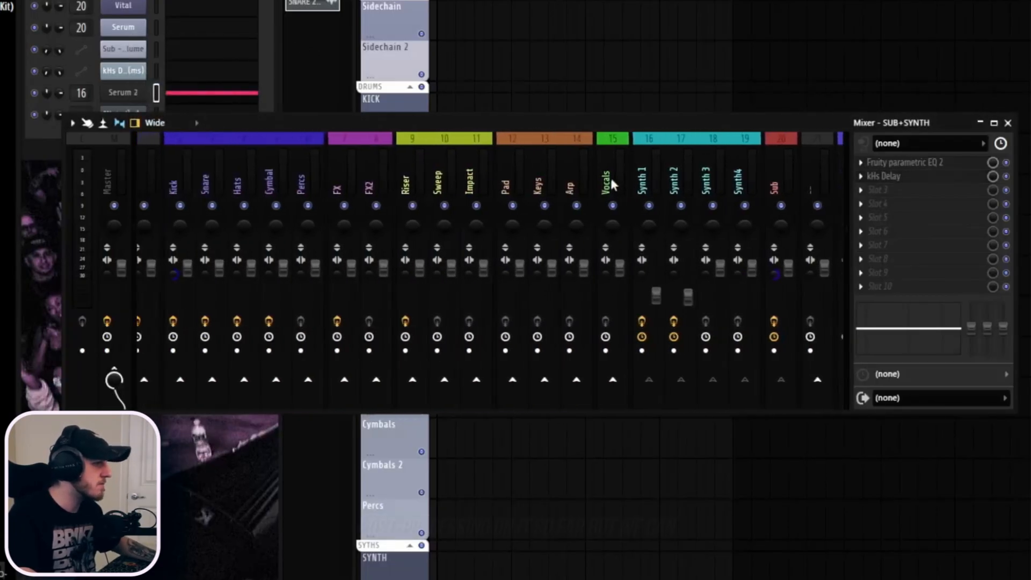
left_click(654, 183)
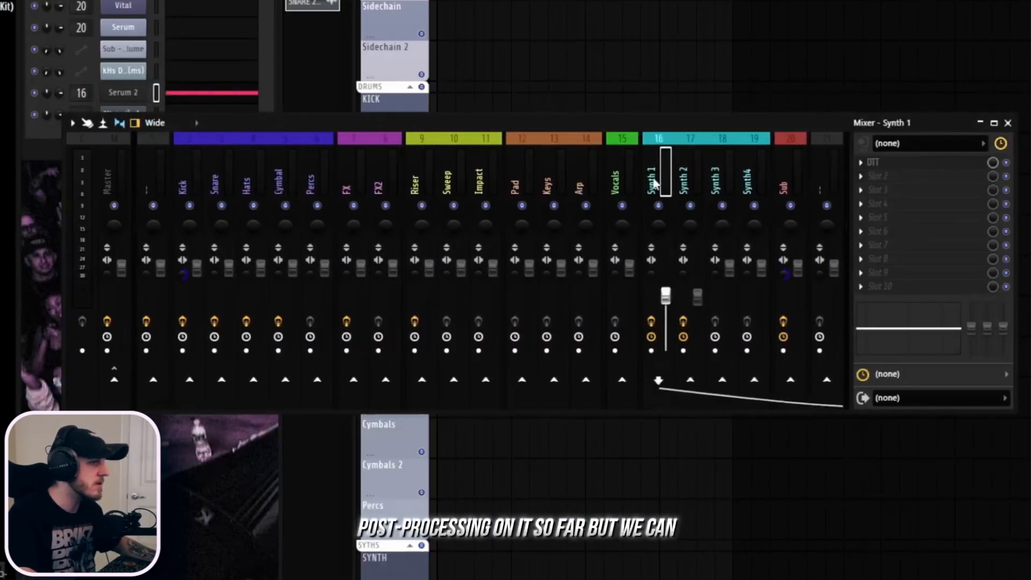
left_click(123, 94)
left_click_drag(943, 137, 950, 90)
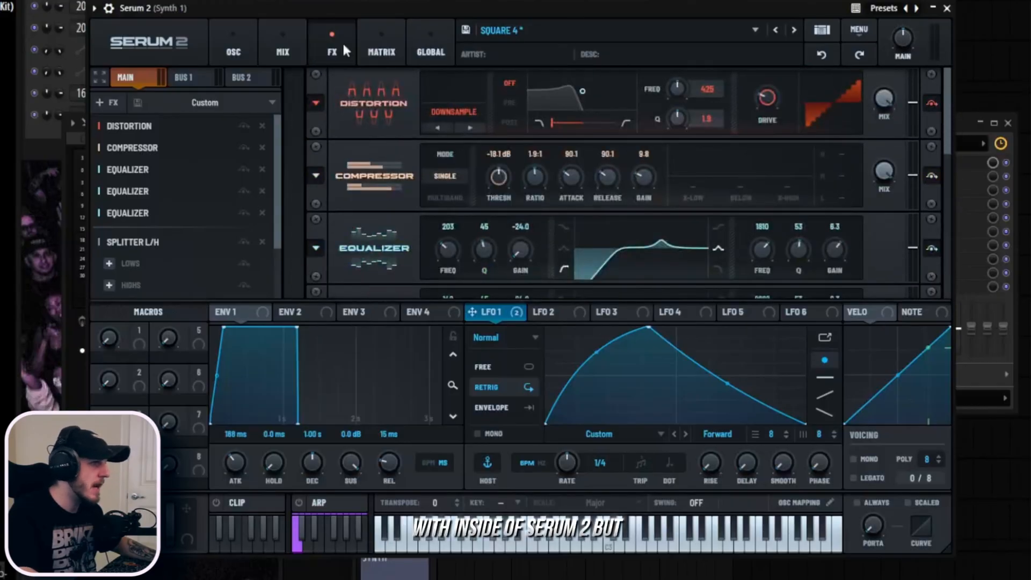
left_click(233, 46)
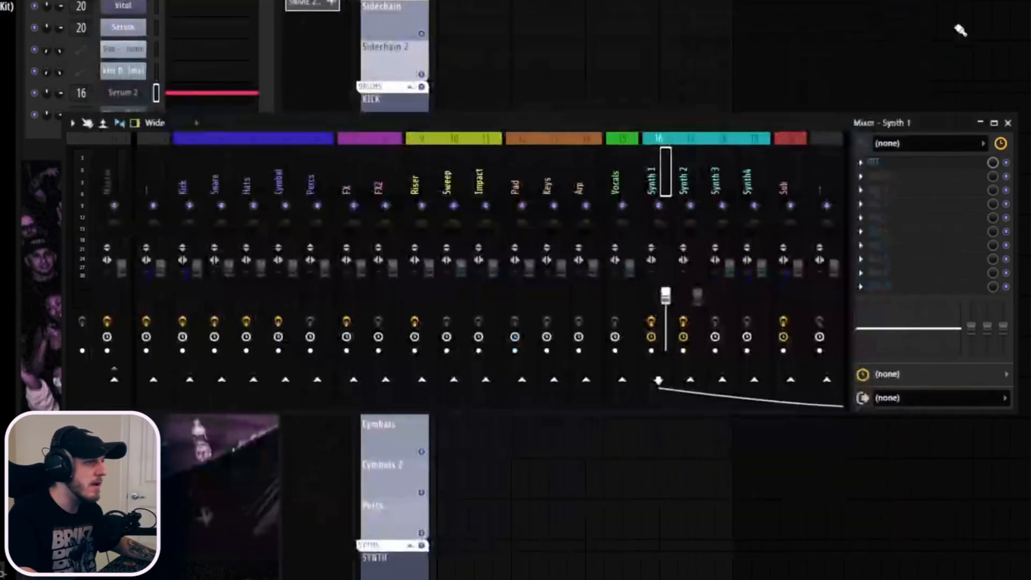
left_click(947, 8)
- Add Disperser to the second effect slot of Synth 1, set its frequency to 208 Hz while playing, and close it
left_click(887, 189)
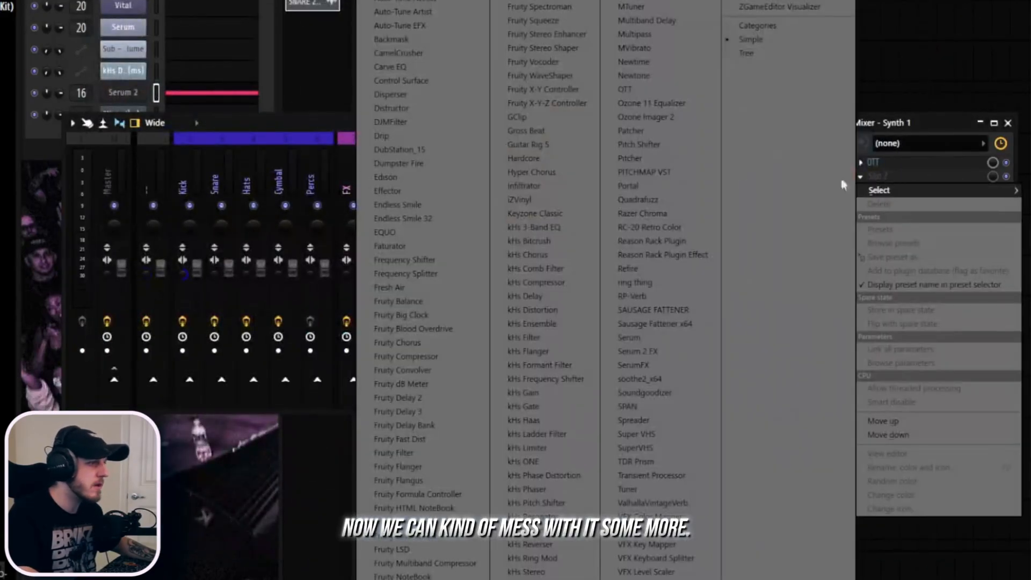
left_click(417, 98)
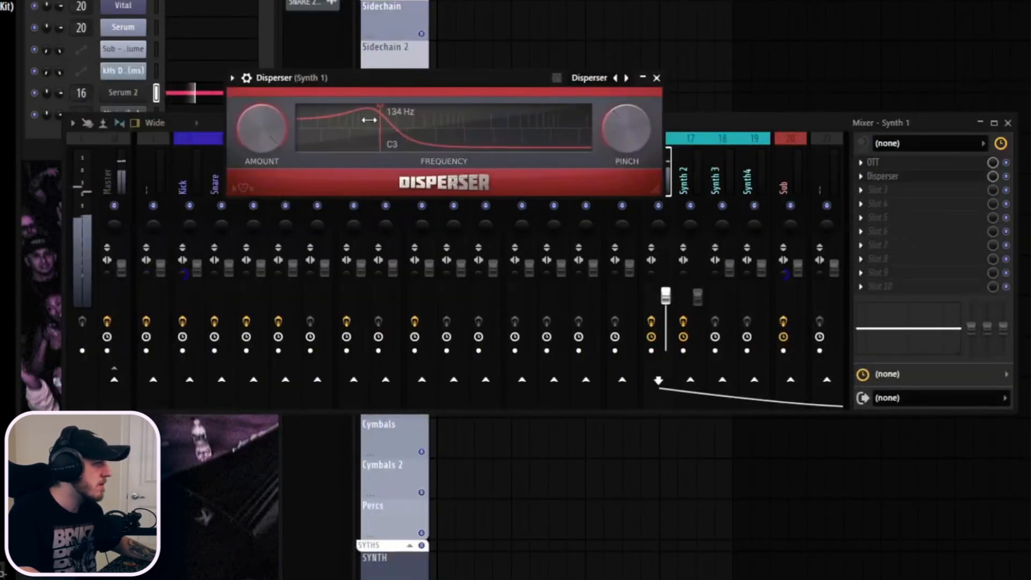
left_click_drag(388, 127, 387, 127)
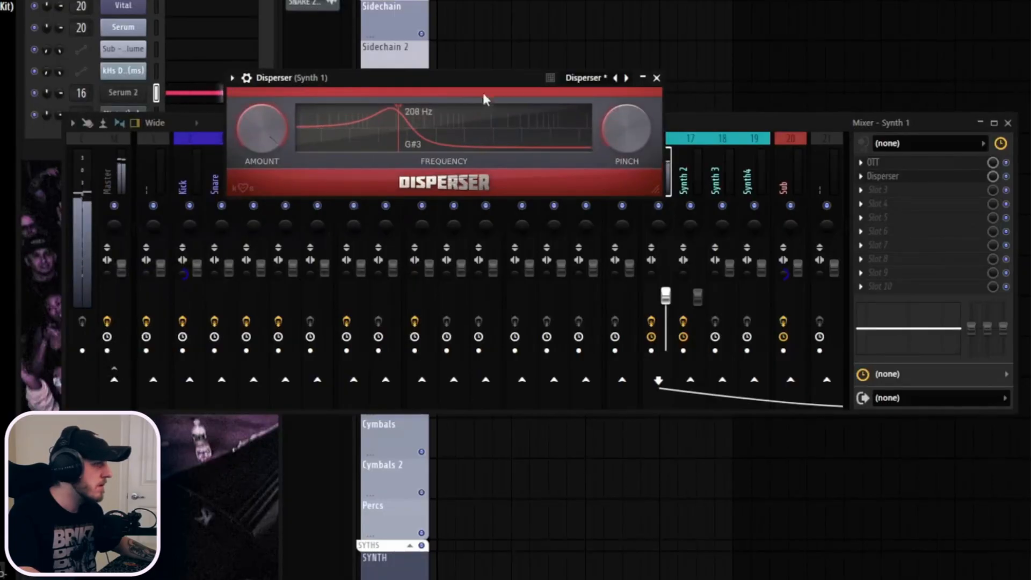
left_click_drag(491, 84, 479, 95)
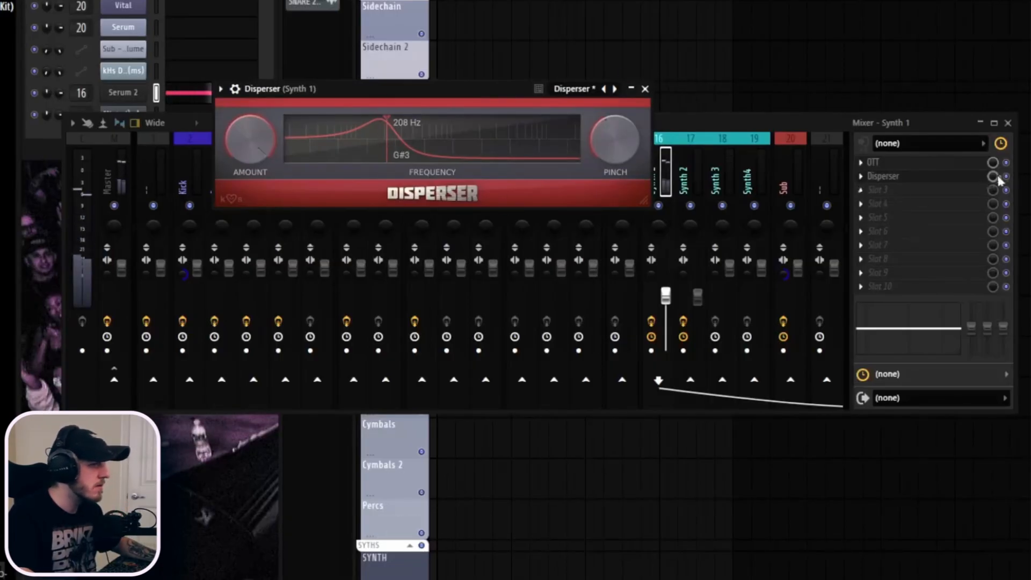
left_click(645, 89)
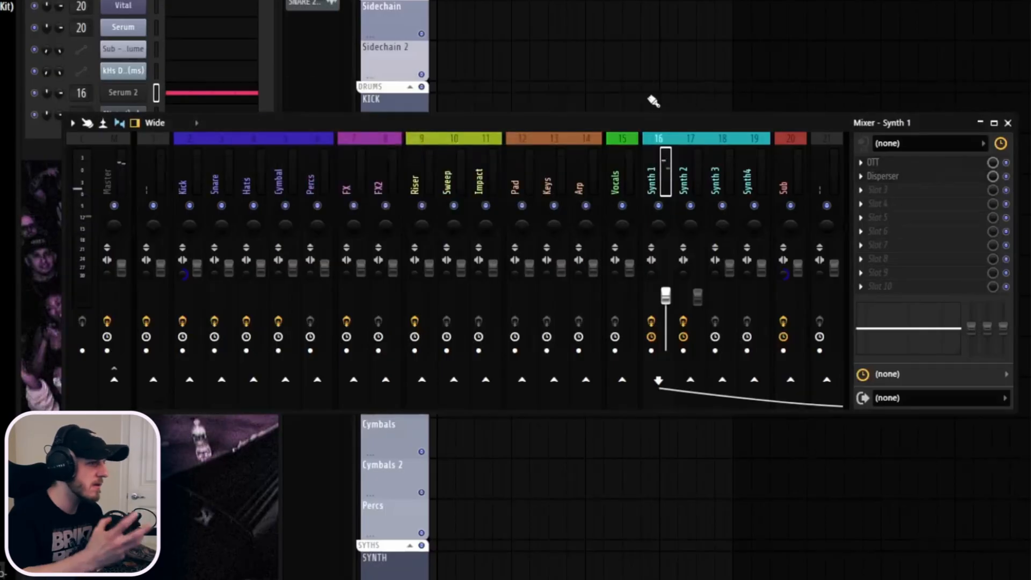
- Add kHs Comb Filter to the third effect slot of Synth 1 and lower its cutoff to about 298 Hz
left_click(873, 191)
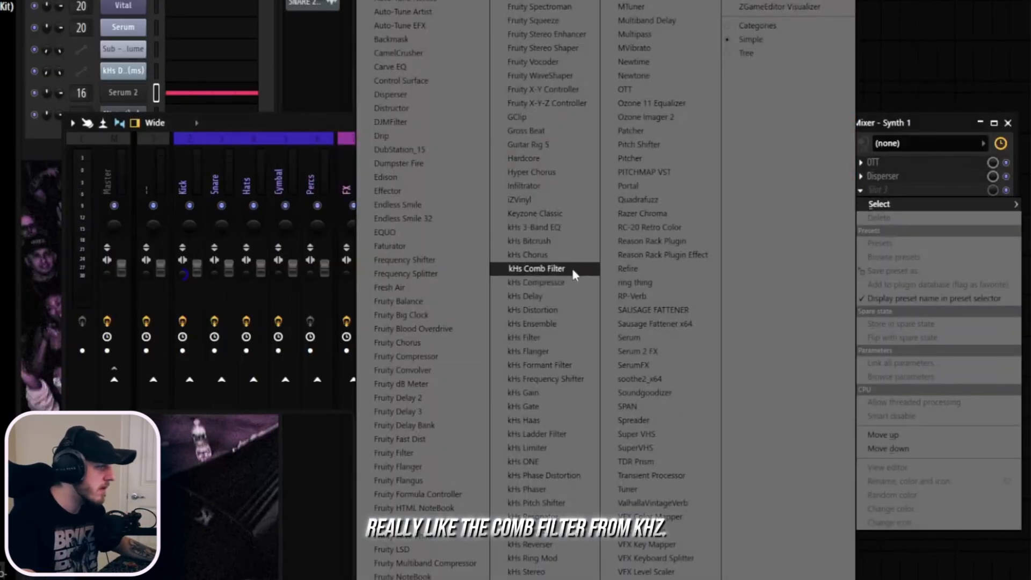
left_click(538, 268)
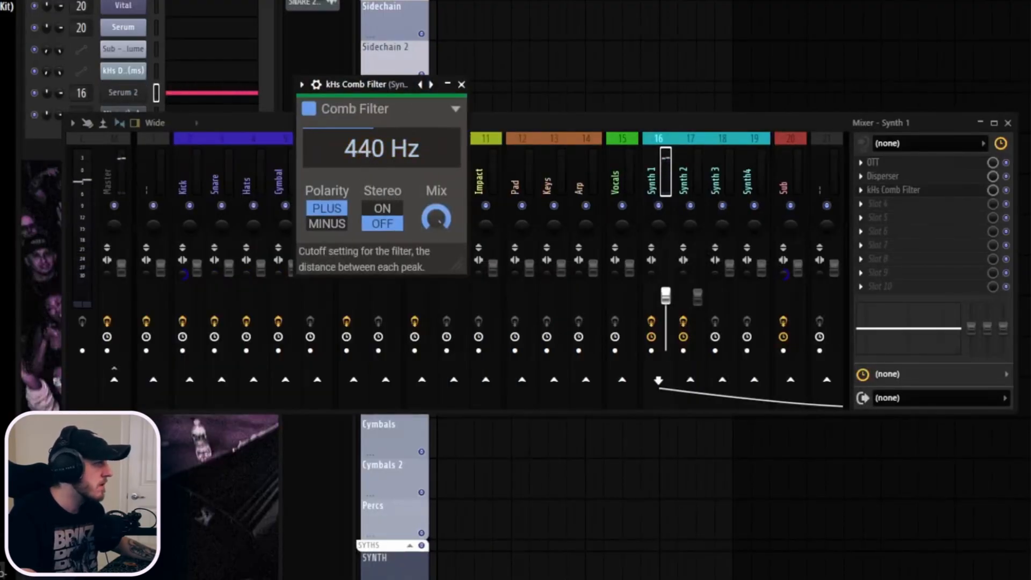
left_click_drag(360, 148, 361, 154)
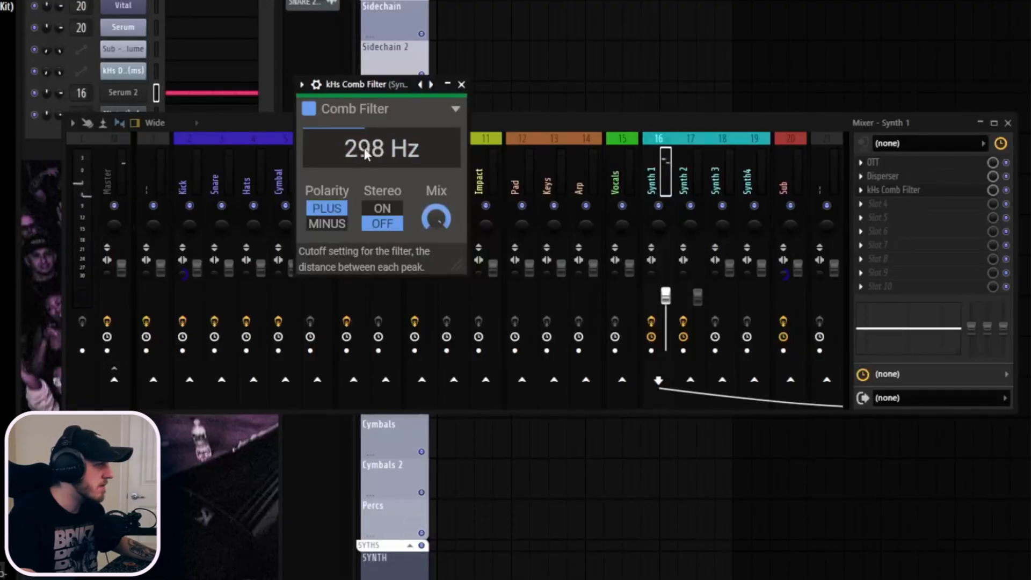
- Set the kHs Comb Filter's cutoff to 460 Hz during playback, compare the sound with the effect bypassed, and close it
left_click_drag(378, 100, 375, 122)
left_click_drag(379, 170, 379, 208)
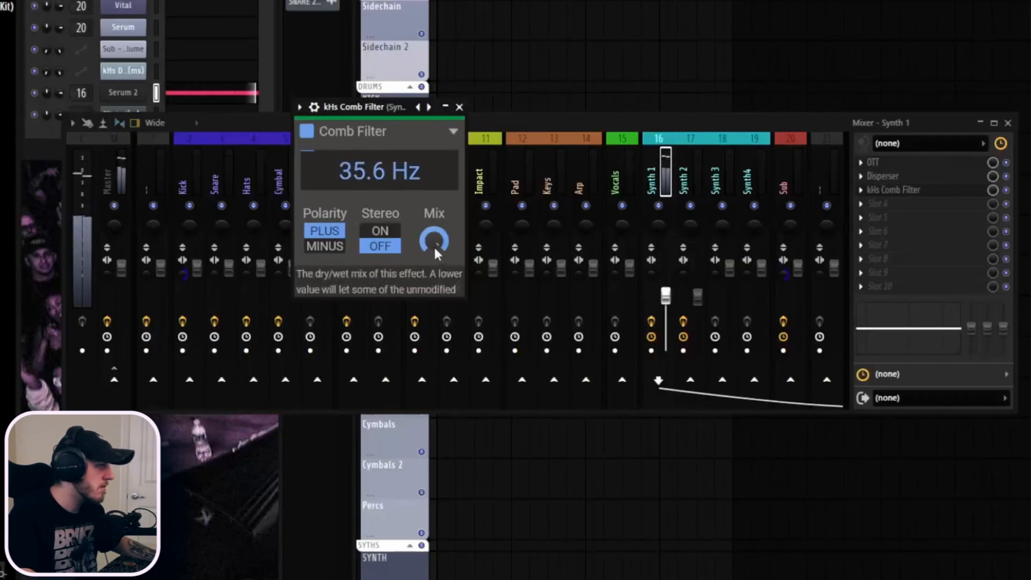
left_click(1008, 190)
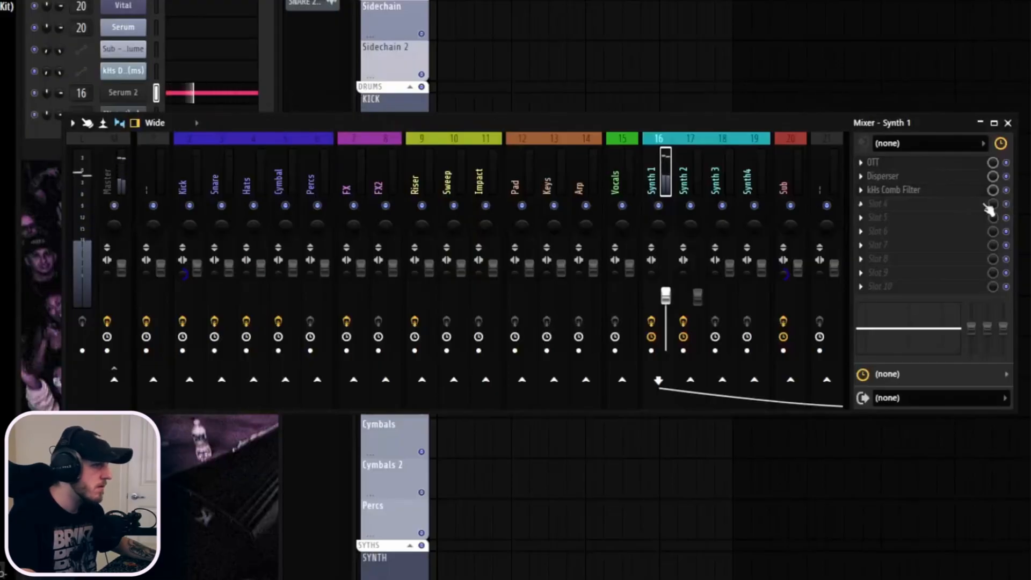
left_click(934, 192)
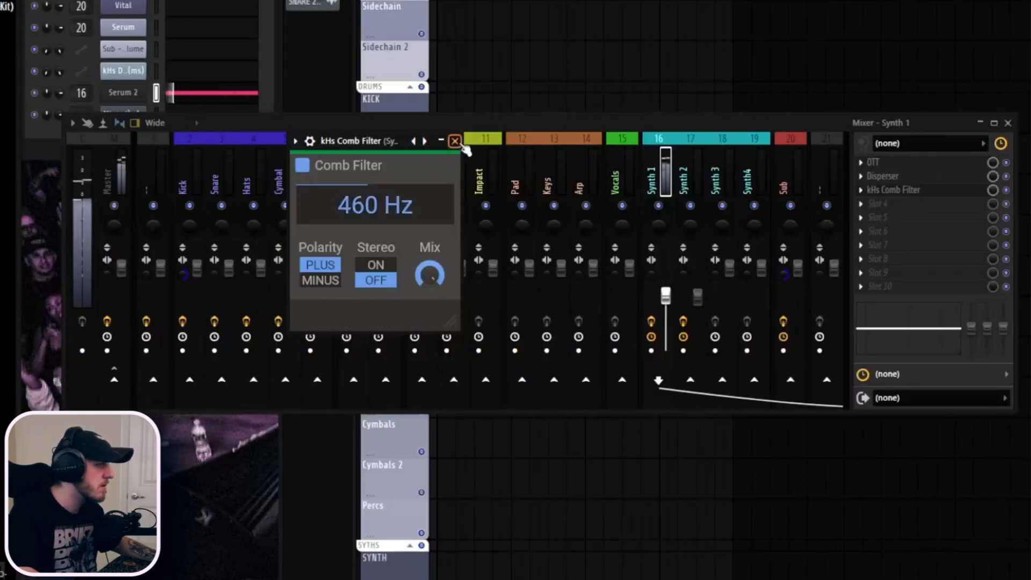
left_click(456, 142)
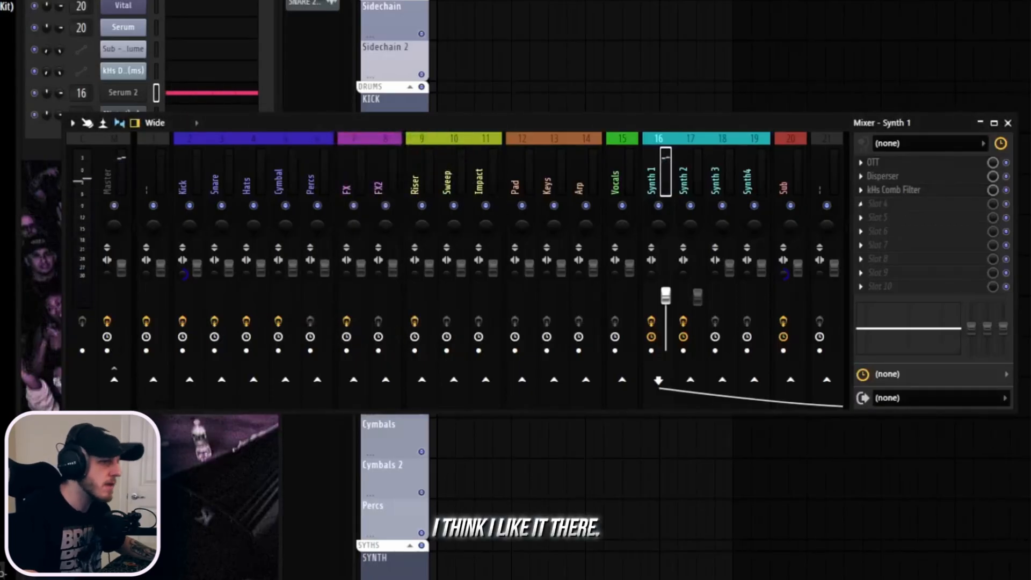
- Bypass the comb filter and load Reason Rack Plugin Effect into the fourth effect slot of Synth 1
left_click(1006, 190)
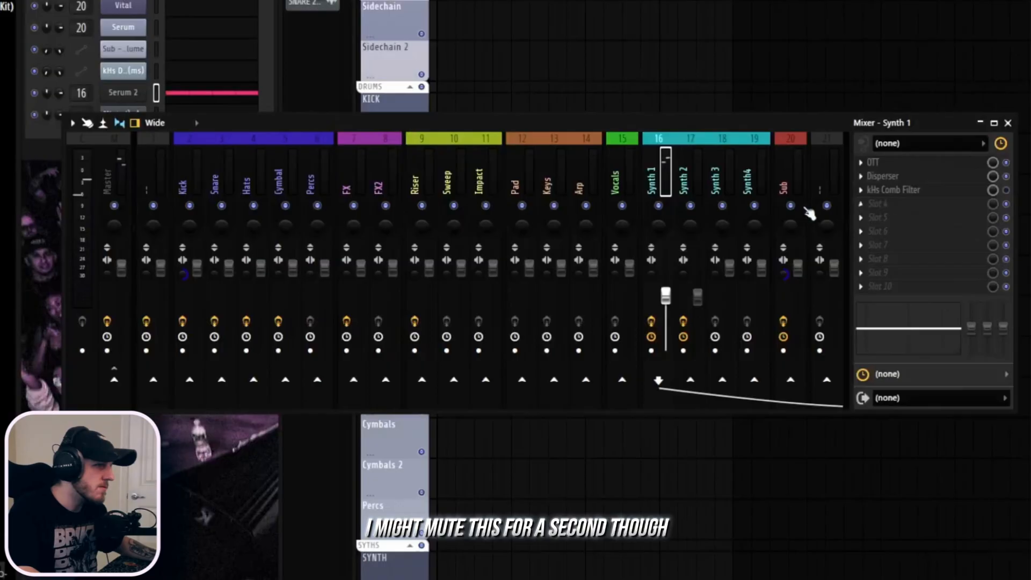
left_click(883, 204)
left_click(406, 141)
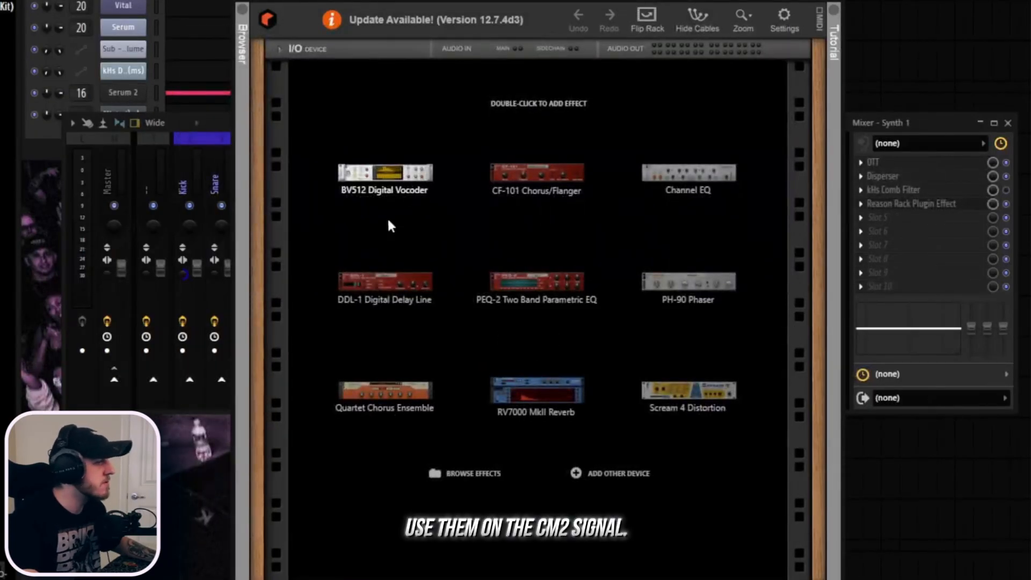
- Try a tempo-synced PH-90 Phaser in the rack, adjusting its frequency and frequency modulation during playback, and delete the device
double_click(688, 283)
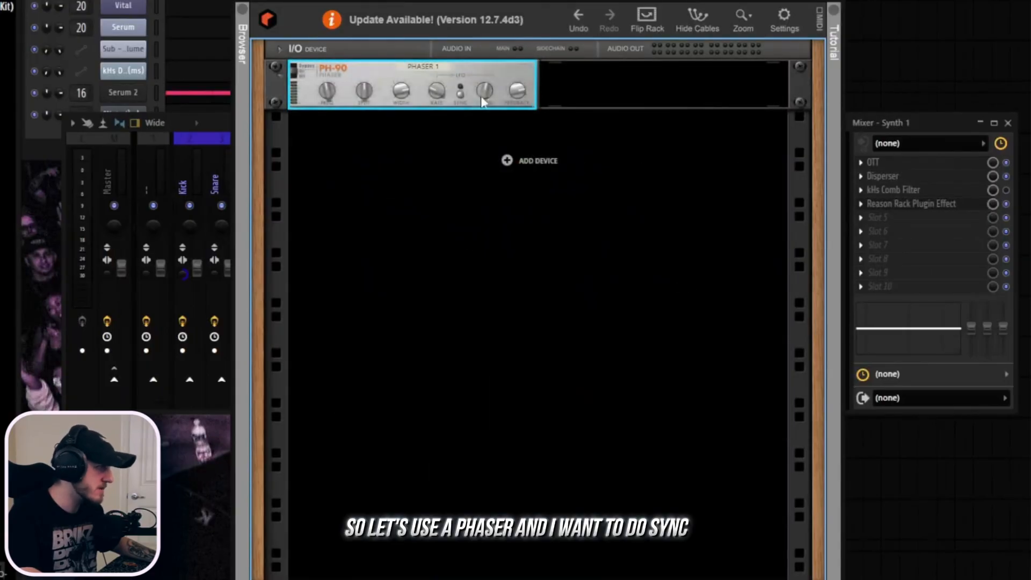
left_click(461, 90)
left_click_drag(437, 90, 442, 72)
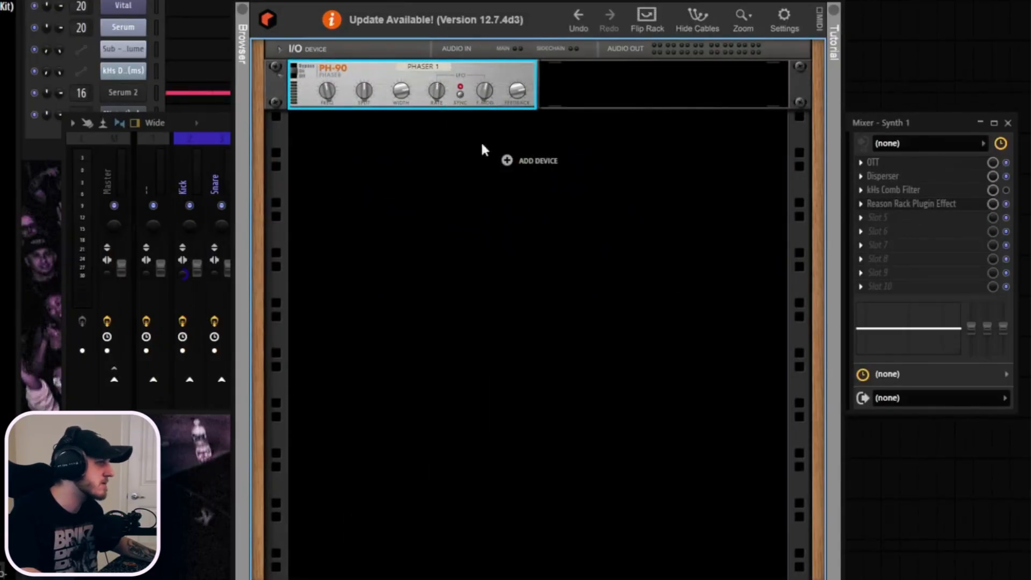
left_click_drag(488, 94, 494, 137)
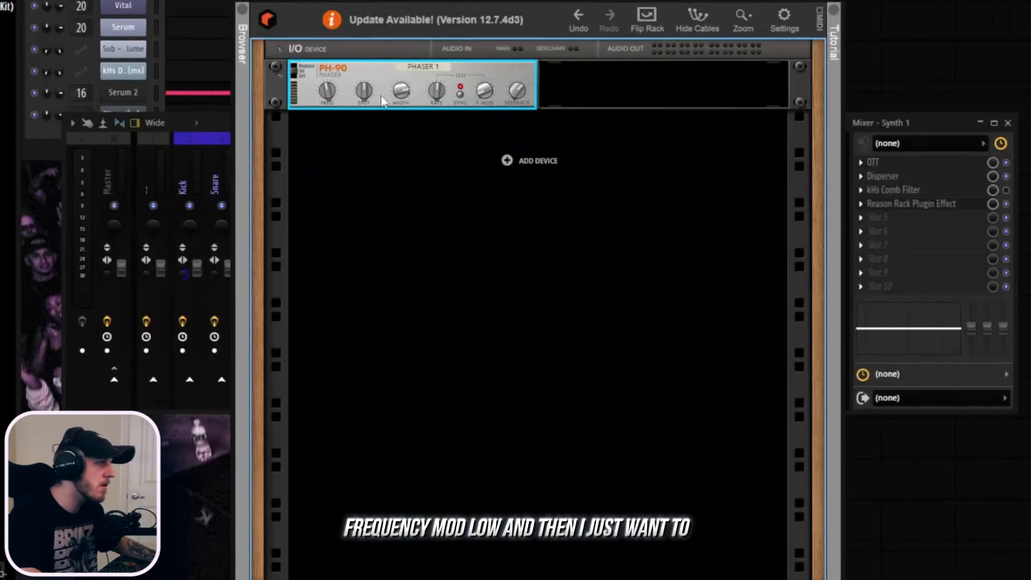
mouse_move(329, 89)
left_mouse_down()
mouse_move(360, 119)
mouse_move(332, 96)
mouse_move(332, 107)
left_mouse_up()
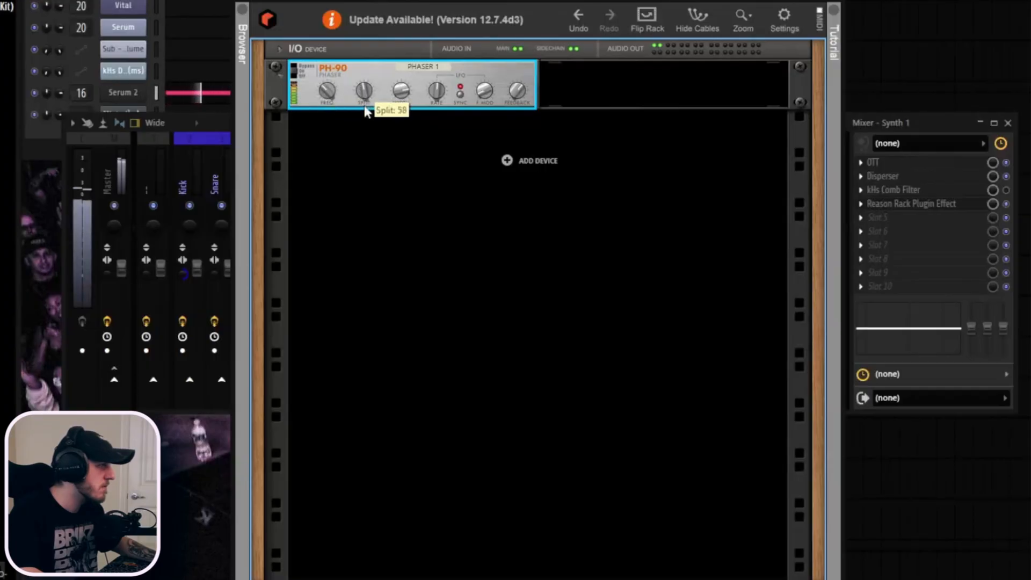
left_click_drag(358, 72, 344, 93)
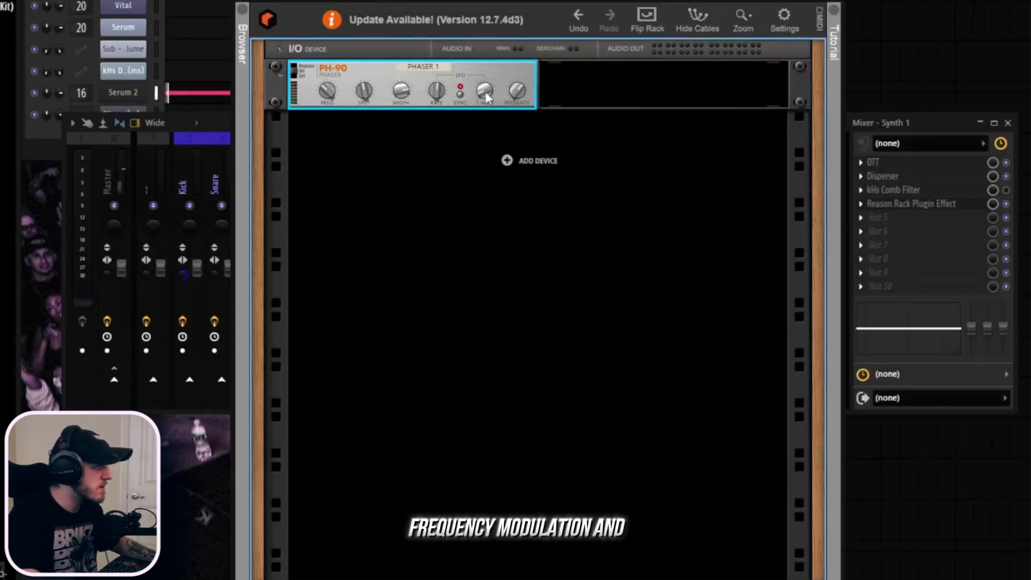
mouse_move(486, 98)
left_click_drag(486, 95, 485, 71)
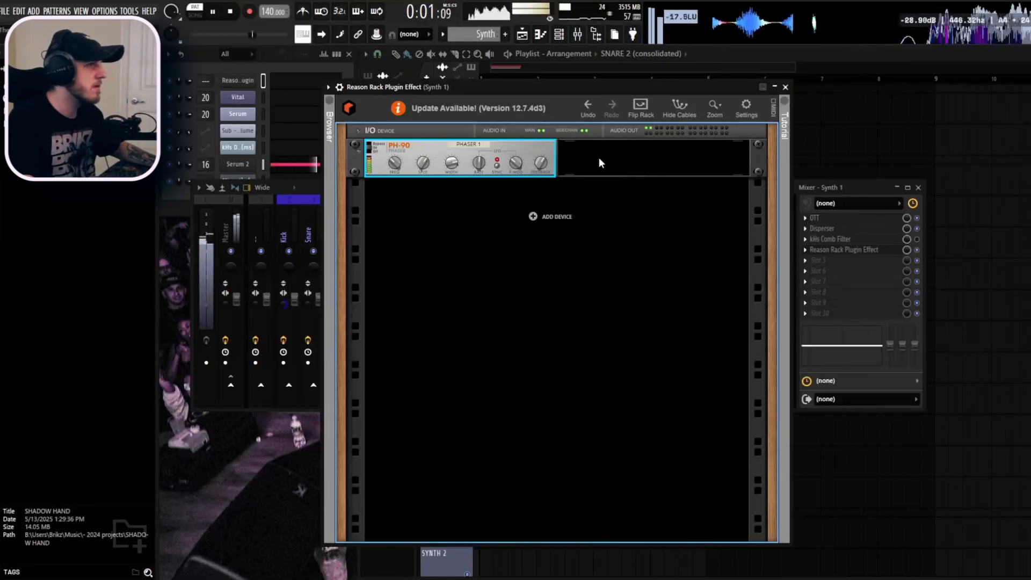
key("space")
key("Delete")
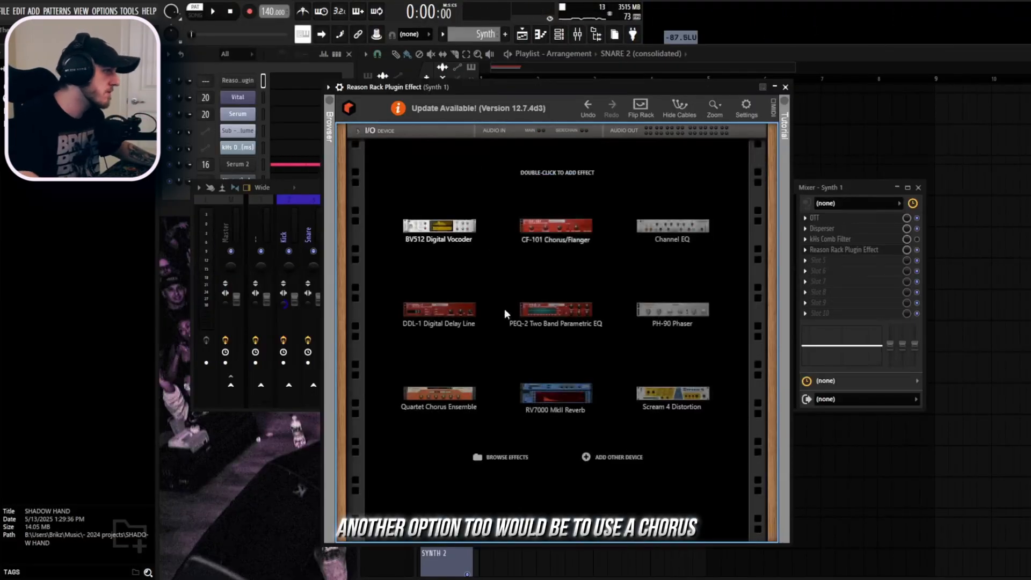
- Add a CF-101 Chorus/Flanger to the rack and set its delay to about 83 while playing the sound
double_click(564, 223)
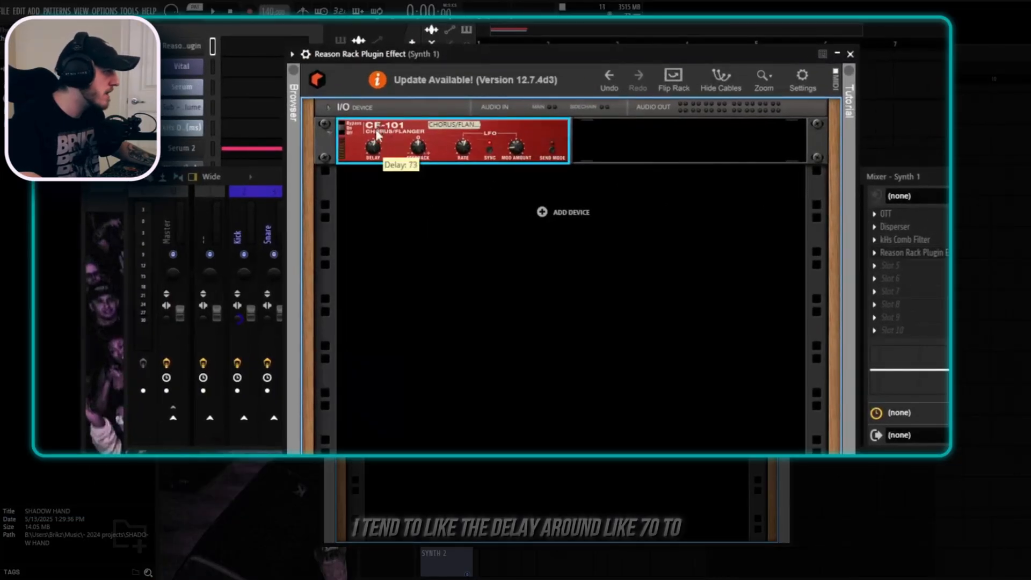
left_click_drag(376, 131, 380, 115)
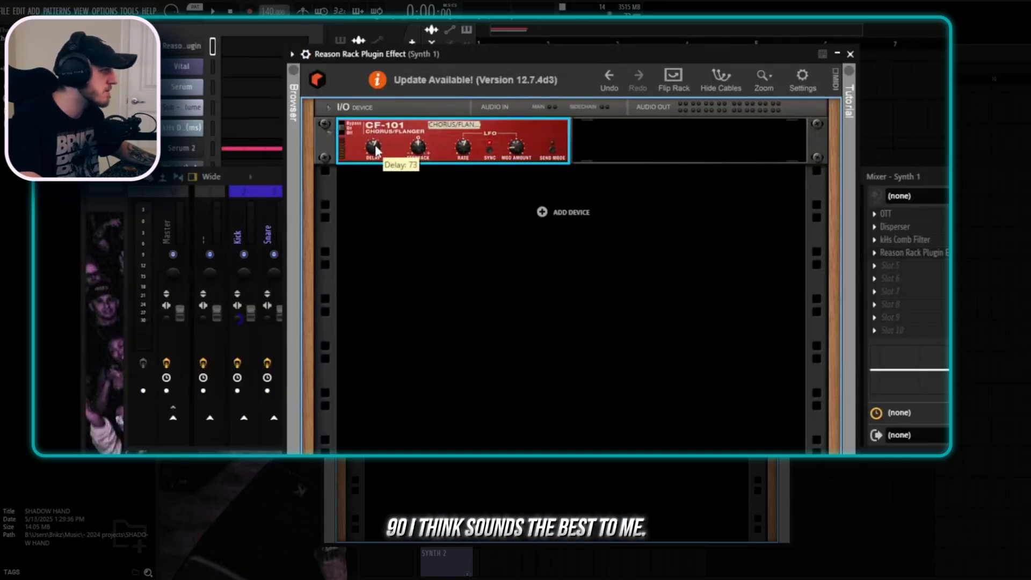
key("space")
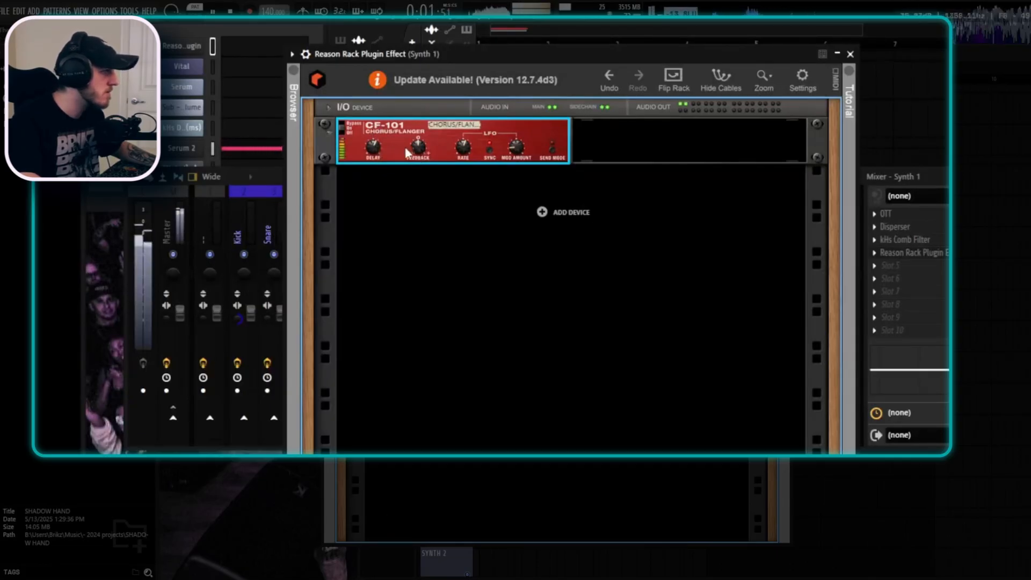
mouse_move(376, 152)
left_click_drag(376, 152, 374, 150)
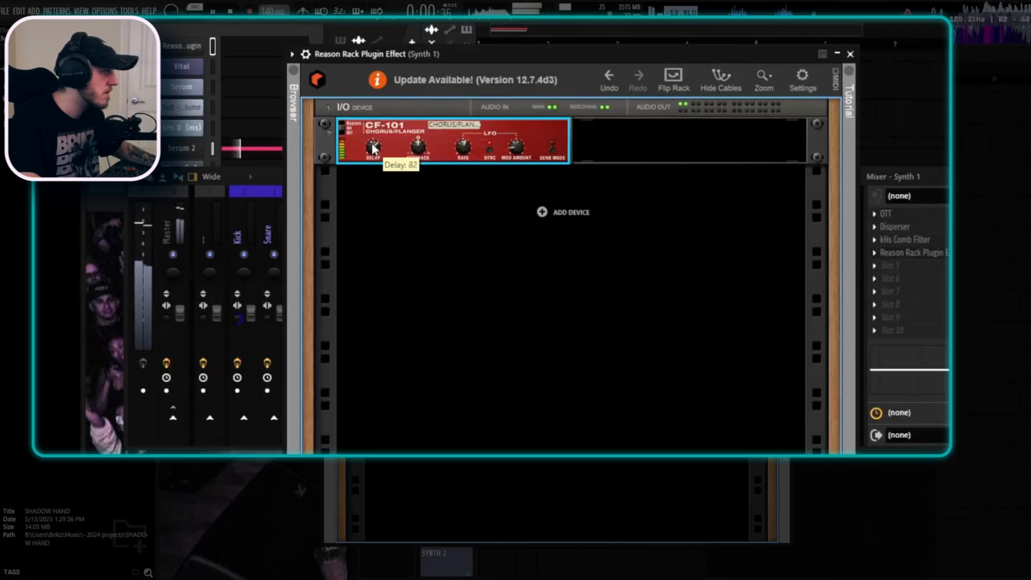
key("space")
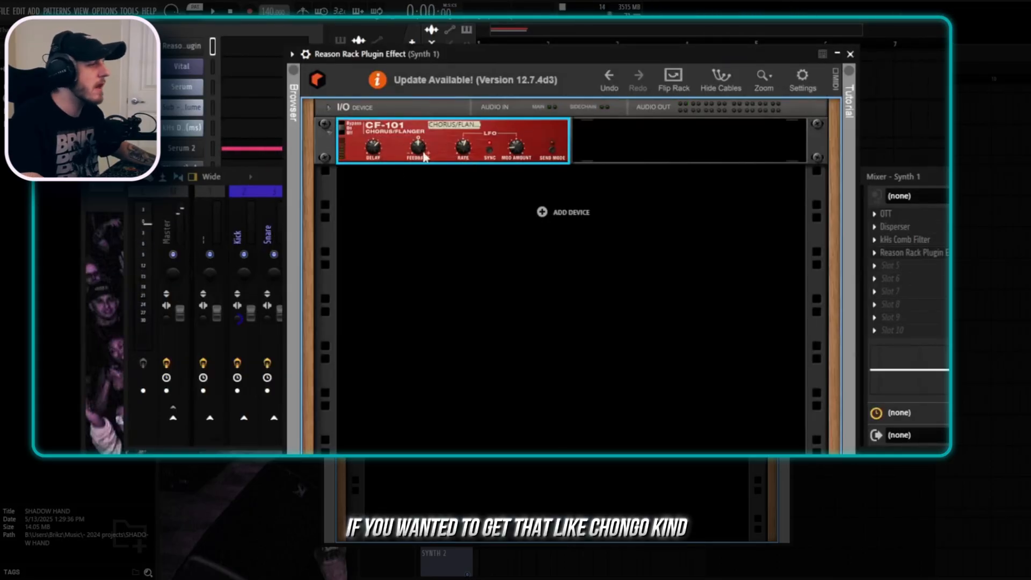
- Set the CF-101's feedback to -38 and play the sound
mouse_move(419, 152)
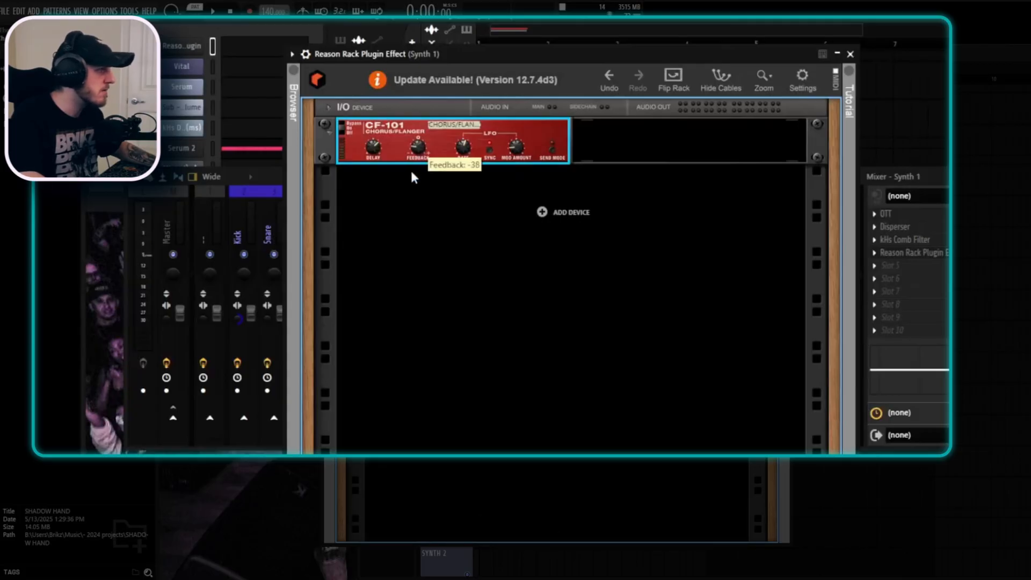
key("space")
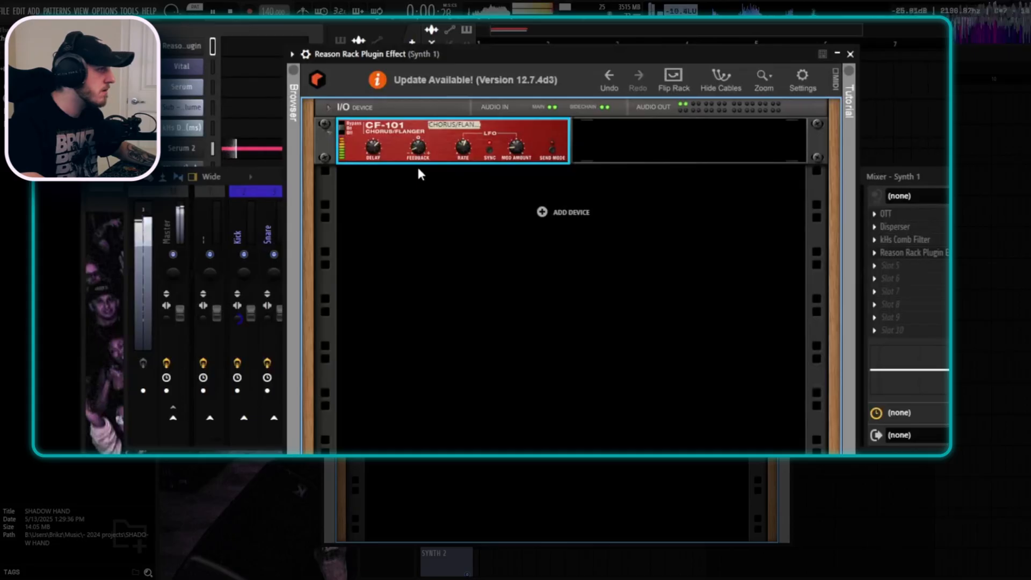
mouse_move(376, 164)
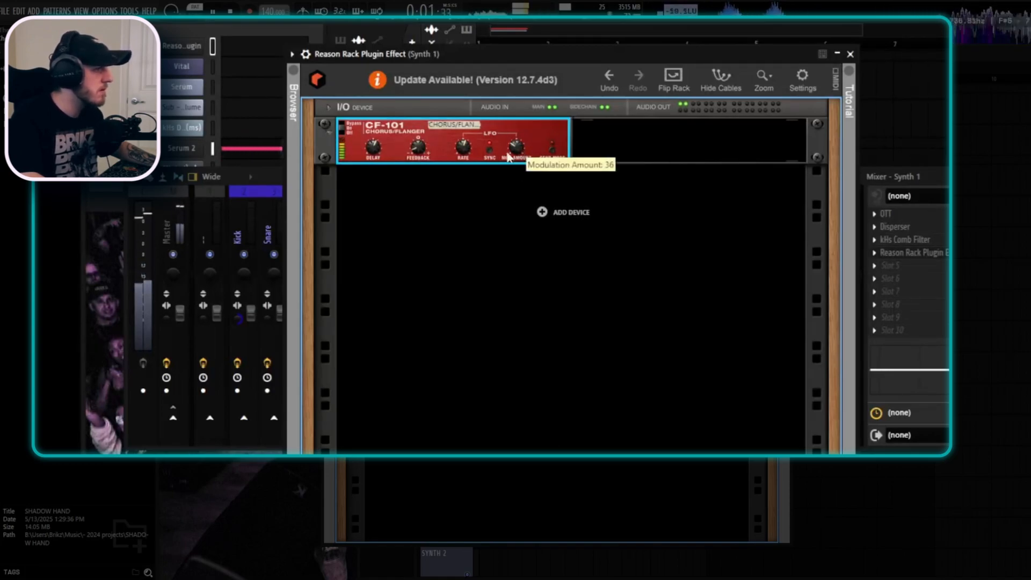
- Raise the CF-101's LFO modulation amount to 51 and audition the added movement
mouse_move(520, 163)
key("space")
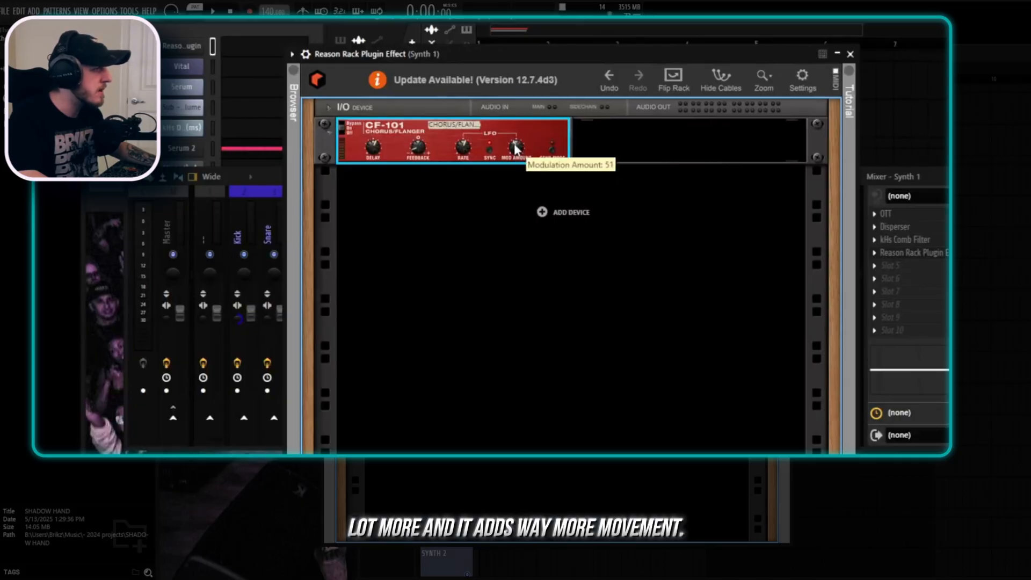
key("space")
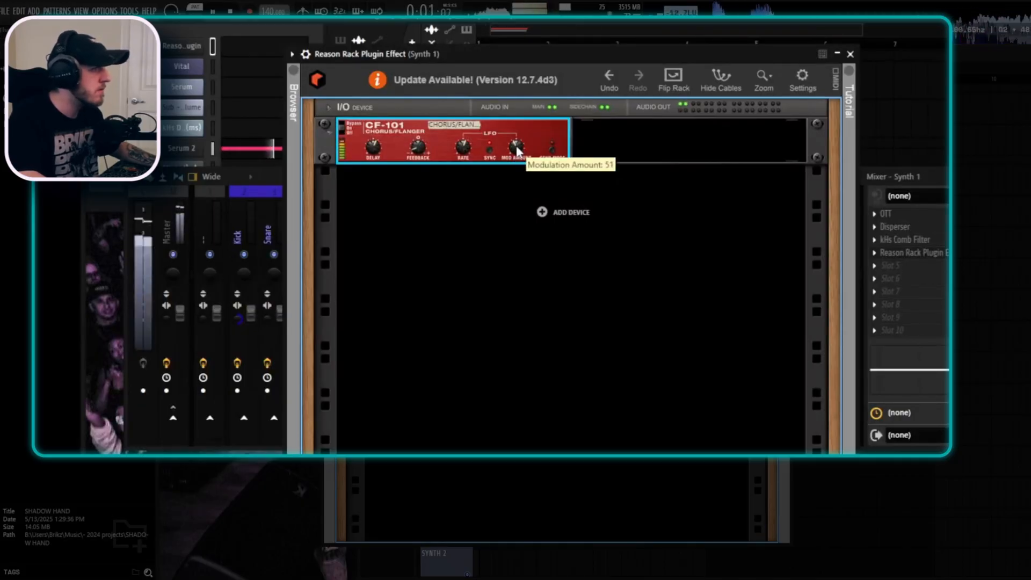
key("space")
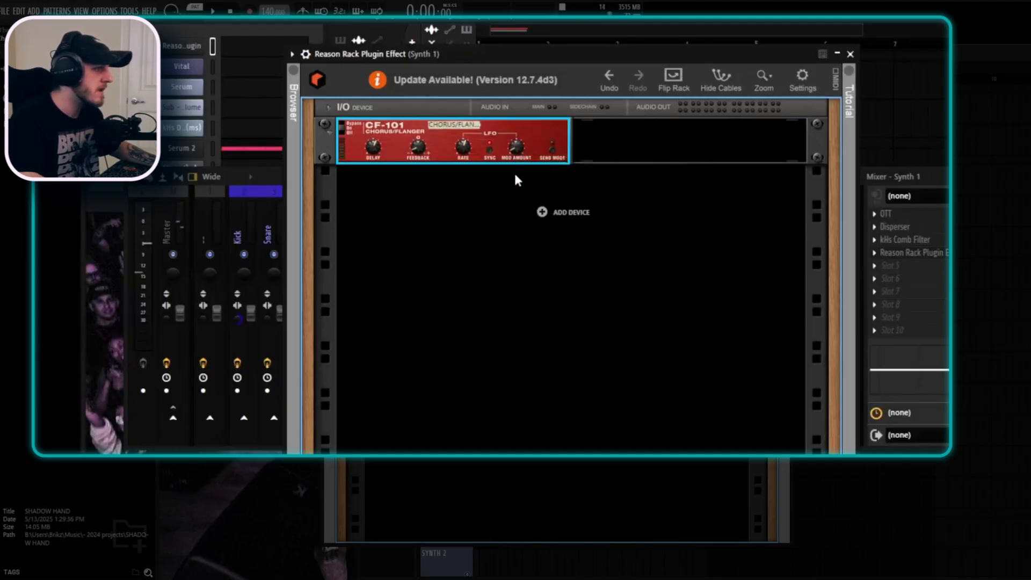
key("space")
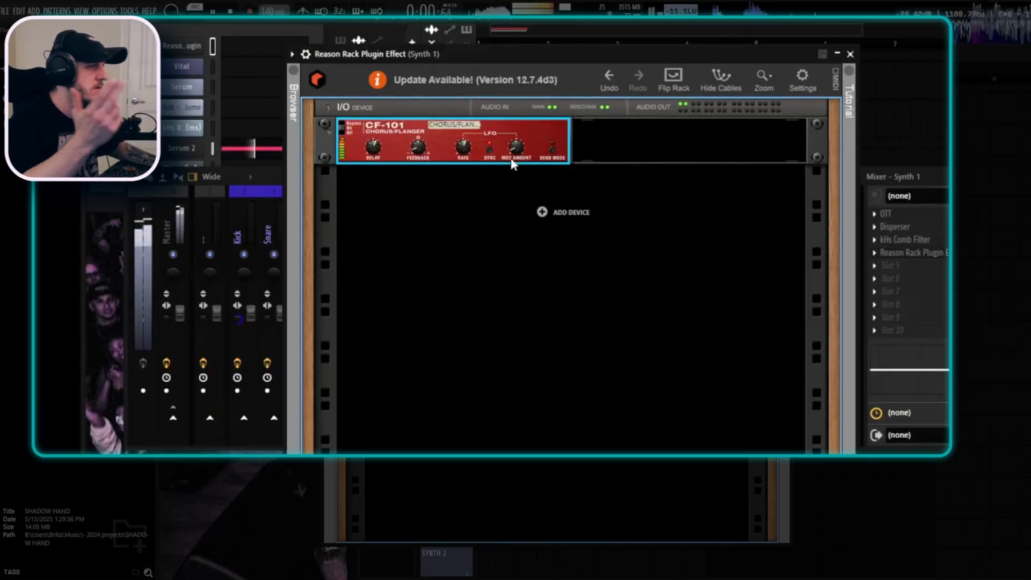
key("space")
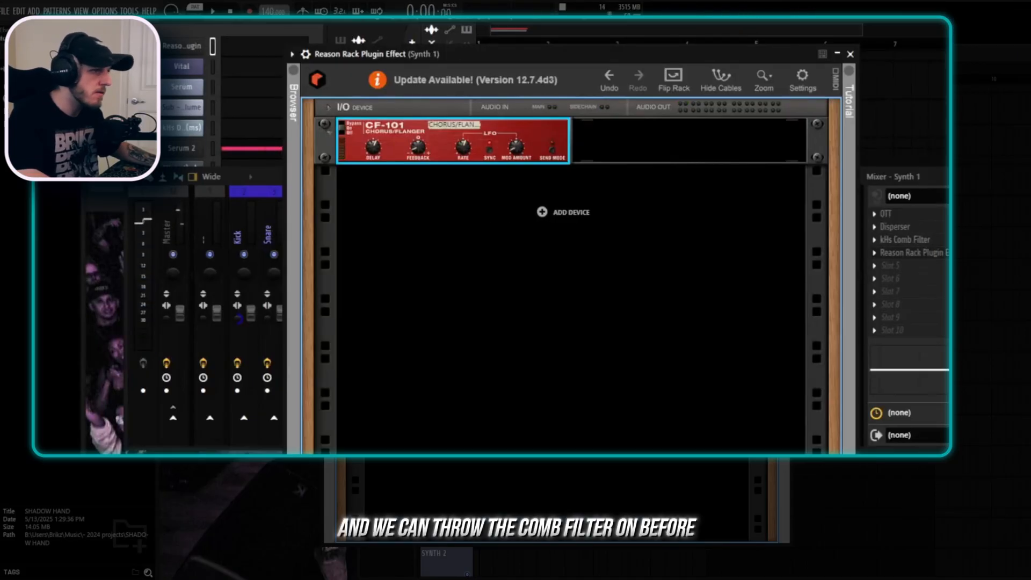
- Re-enable the kHs Comb Filter ahead of the rack effect on Synth 1, audition the chain, and return to the rack
left_click(1000, 241)
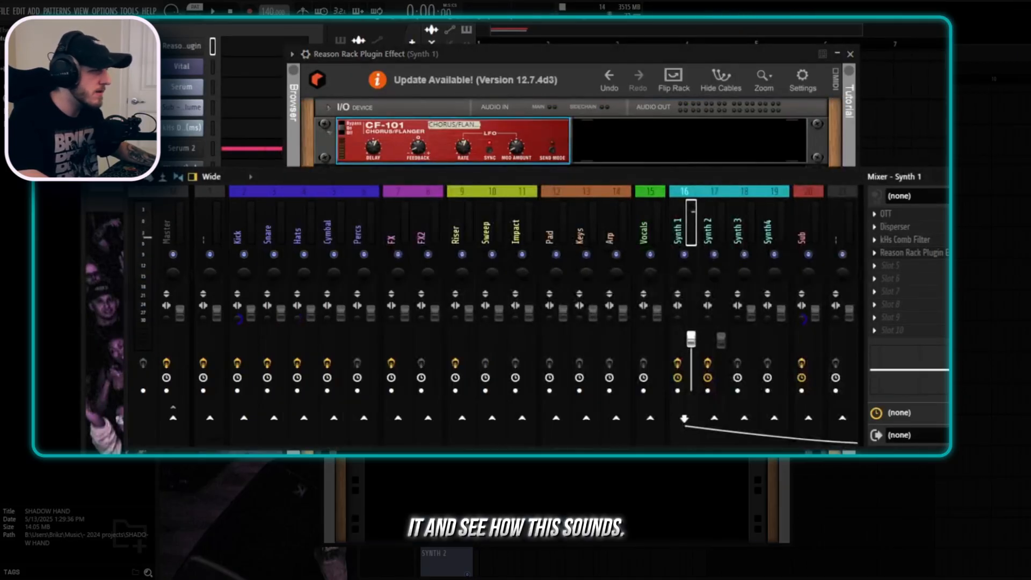
key("space")
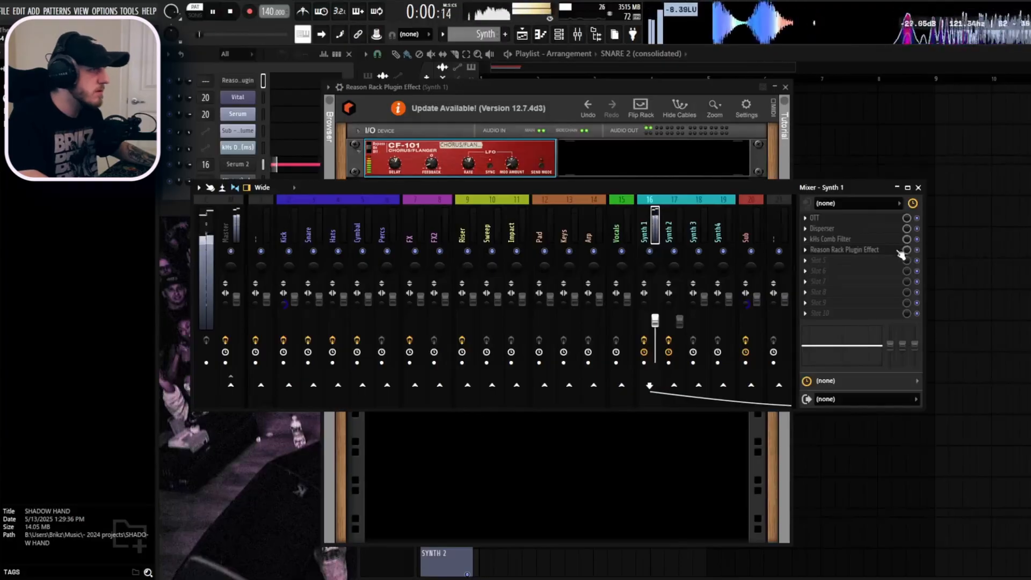
left_click(508, 110)
key("space")
- Fine-tune the CF-101's delay around 84 while listening to the combined effects
left_click_drag(395, 164, 394, 160)
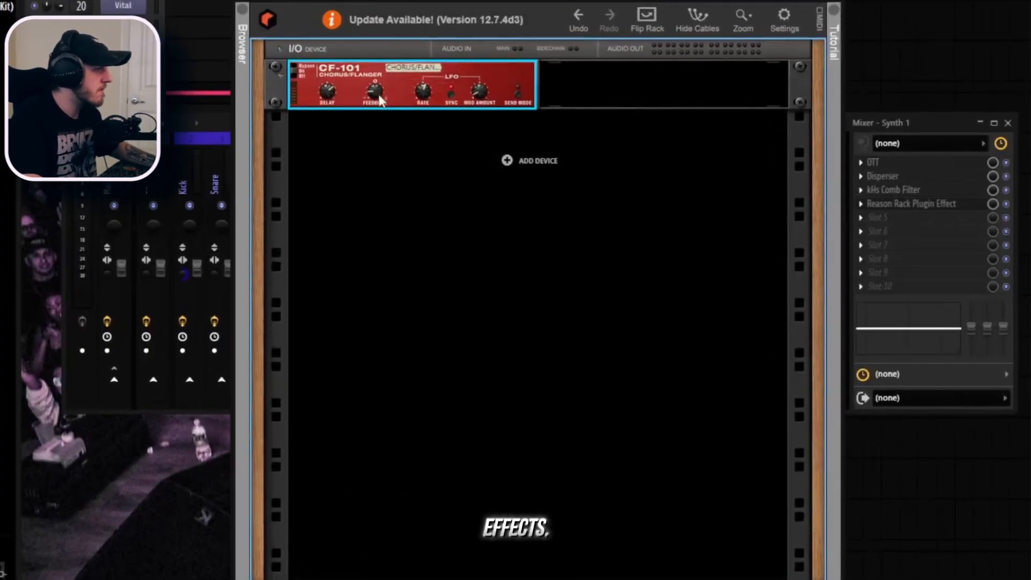
mouse_move(330, 93)
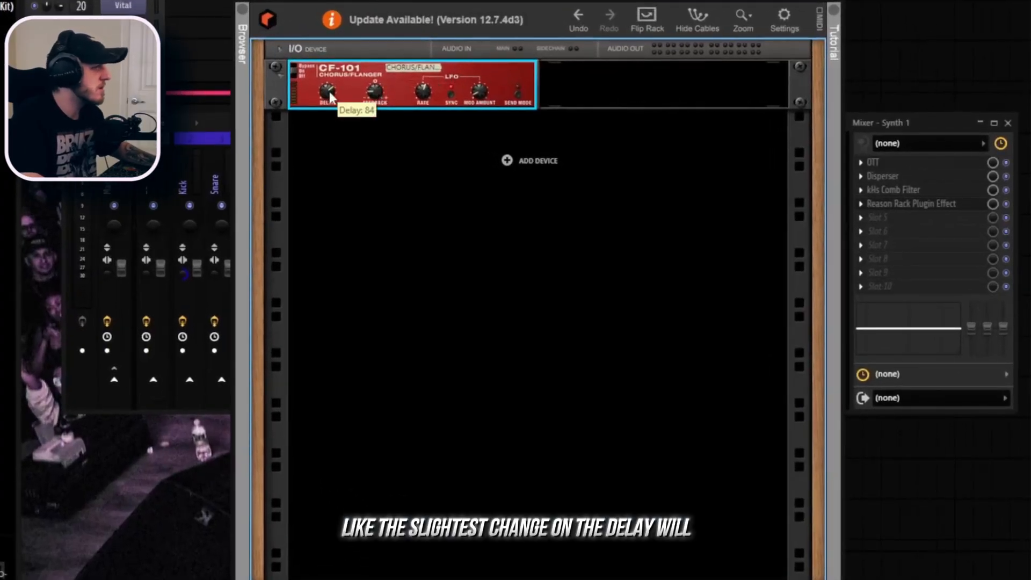
mouse_move(375, 99)
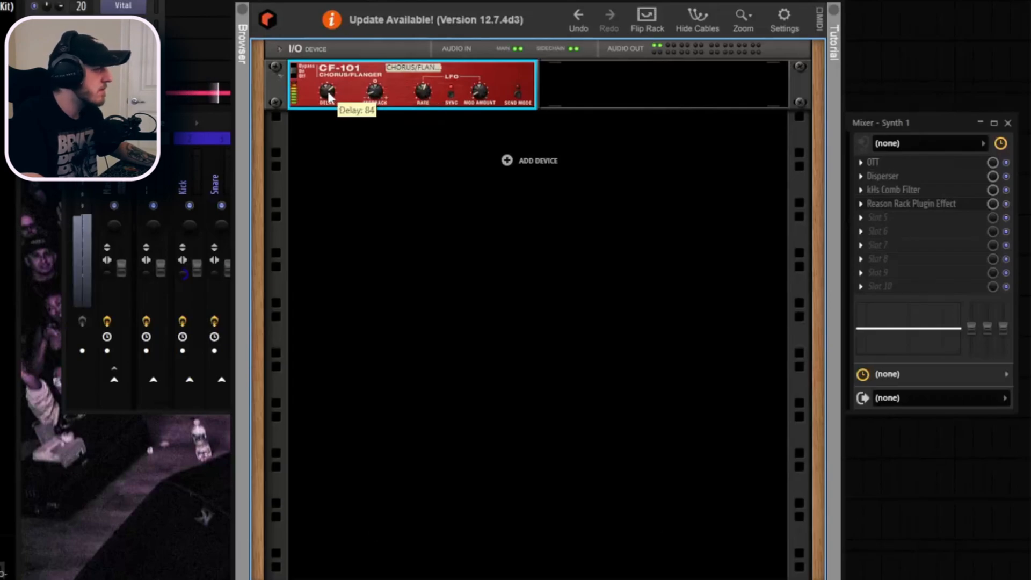
mouse_move(331, 99)
left_mouse_down()
mouse_move(326, 85)
mouse_move(327, 94)
left_mouse_up()
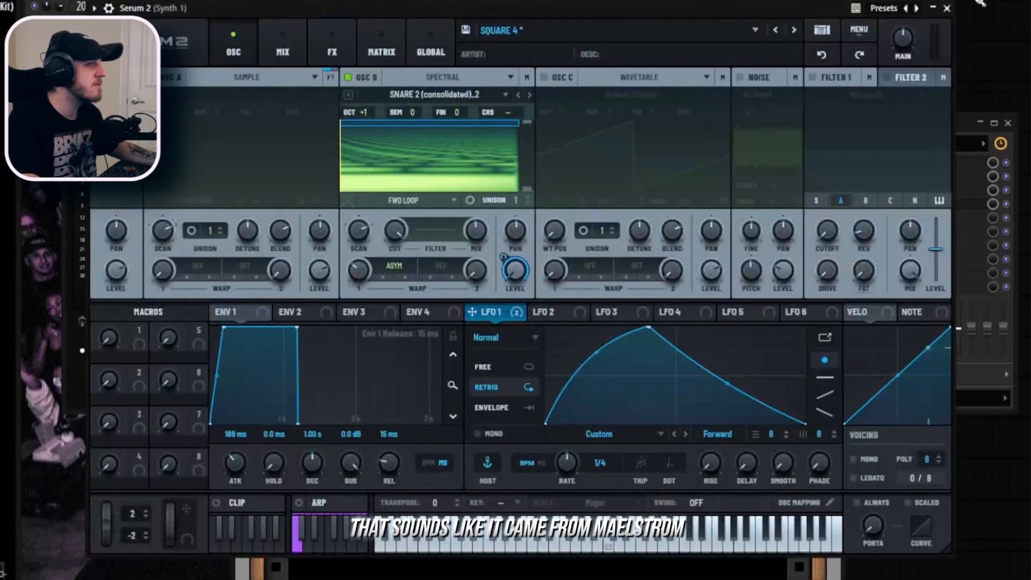
- Review the Serum 2 effects chain on Synth 1 down to the Convolve, Bode and Filter modules
left_click(949, 8)
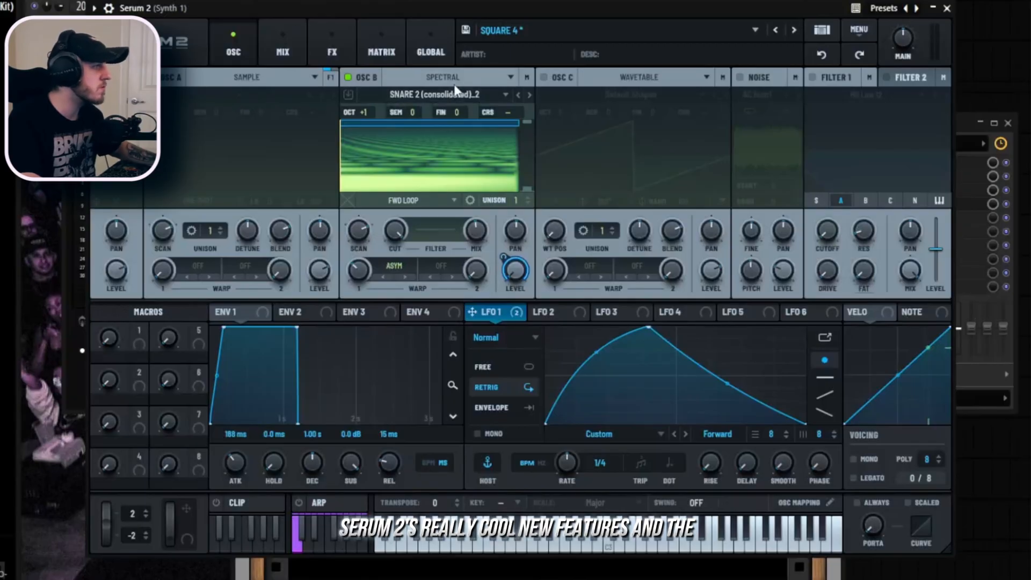
left_click(347, 41)
scroll(357, 181, "down", 5)
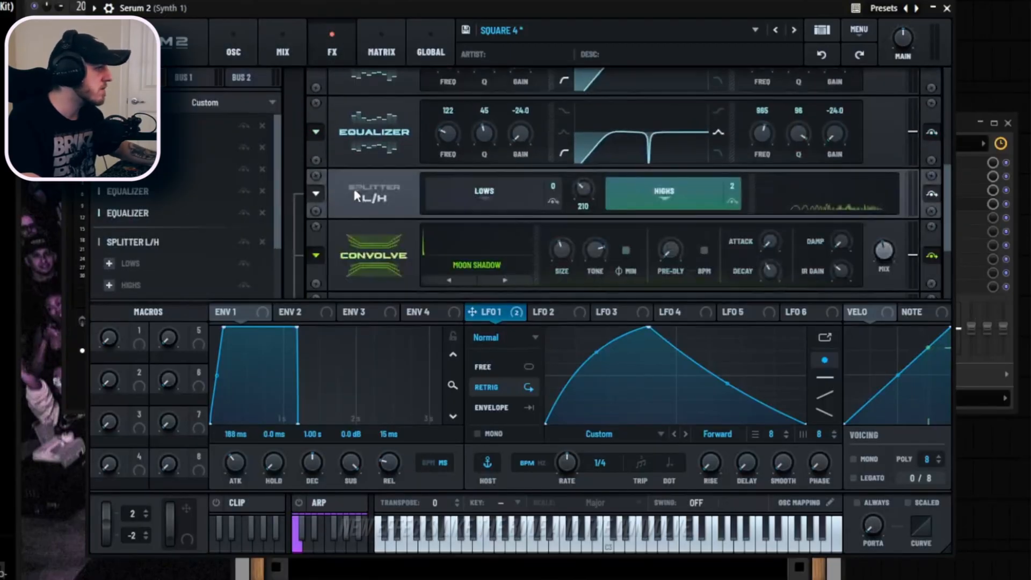
scroll(354, 196, "down", 2)
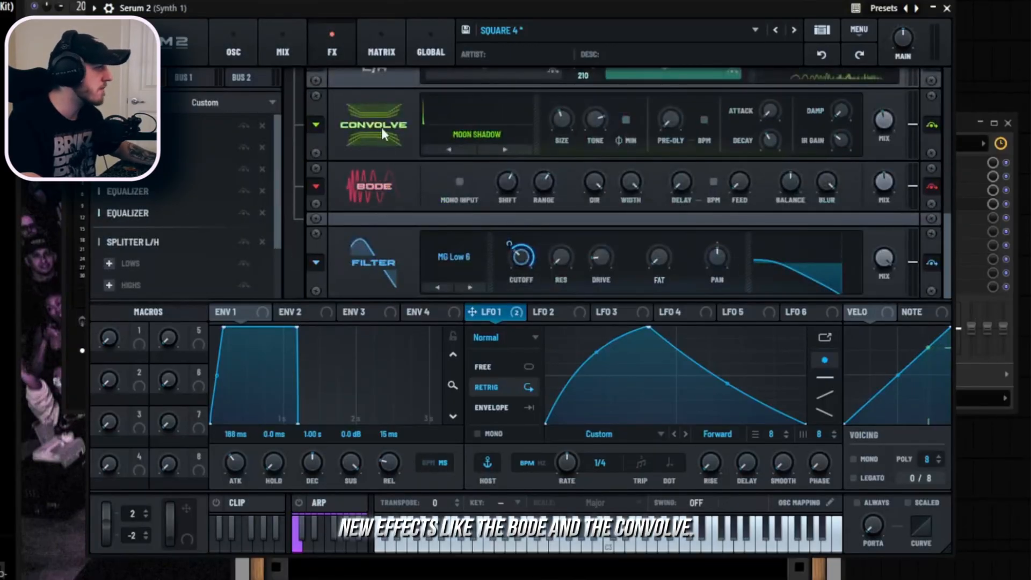
- Review the Serum 2 effects rack from its start and the Reason Rack Plugin Effect on the Synth 1 mixer channel
scroll(381, 127, "up", 5)
left_click(961, 118)
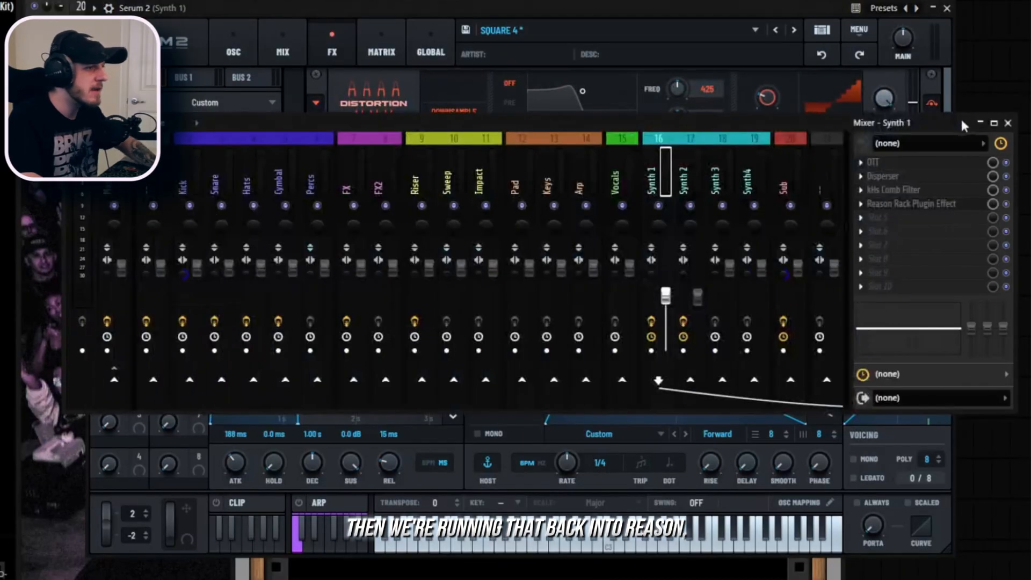
left_click(921, 204)
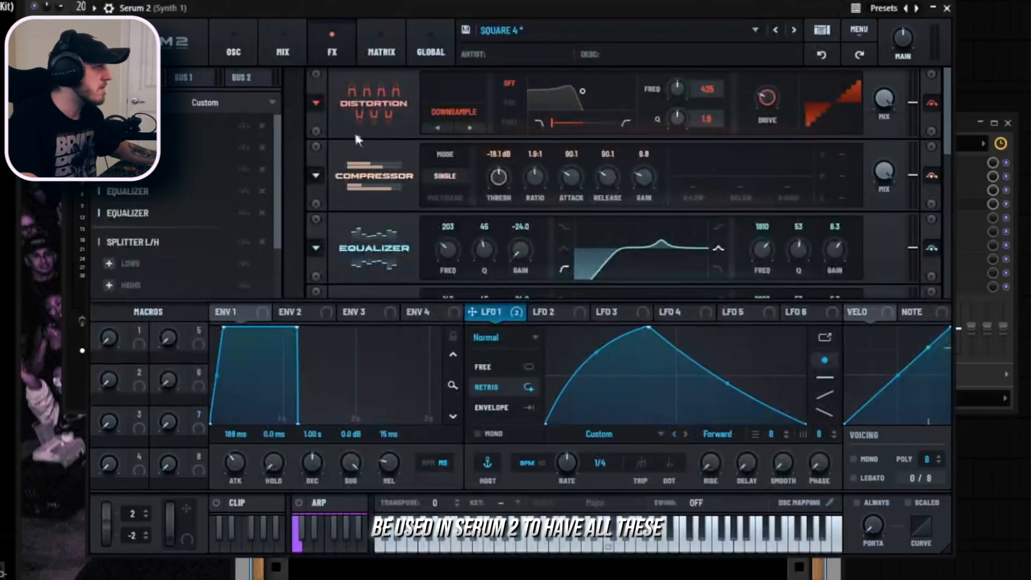
- Audition OSC B's spectral sample with different start positions, scan settings and a shortened loop region
left_click(233, 52)
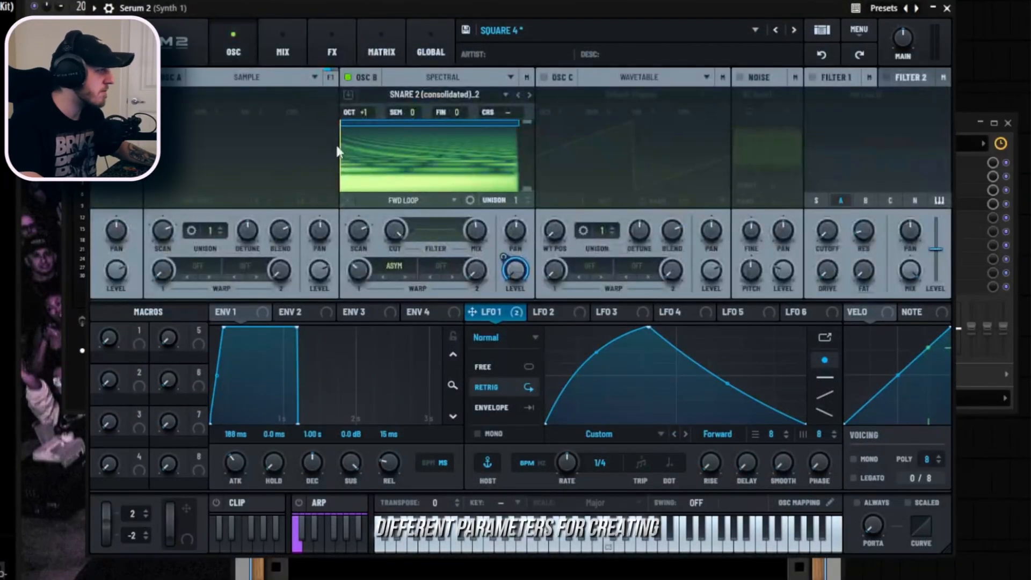
left_click_drag(342, 158, 383, 160)
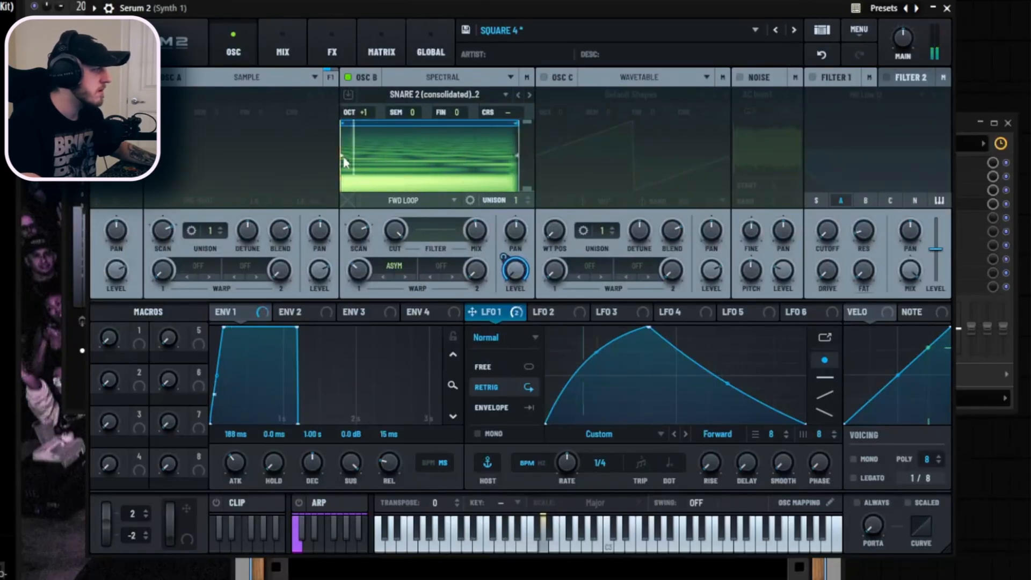
left_click_drag(361, 229, 367, 301)
left_click_drag(359, 235, 348, 166)
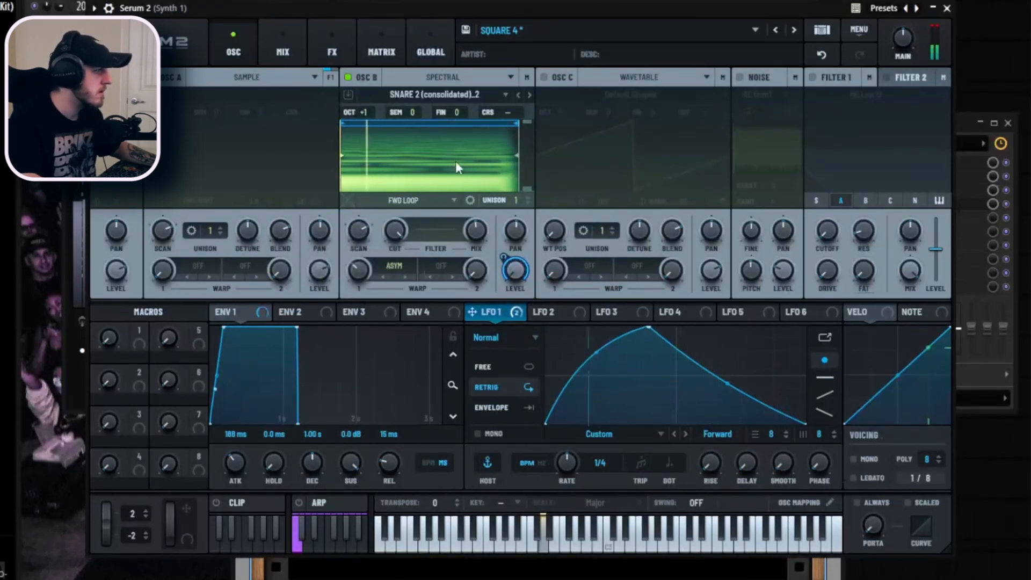
left_click_drag(490, 171, 140, 173)
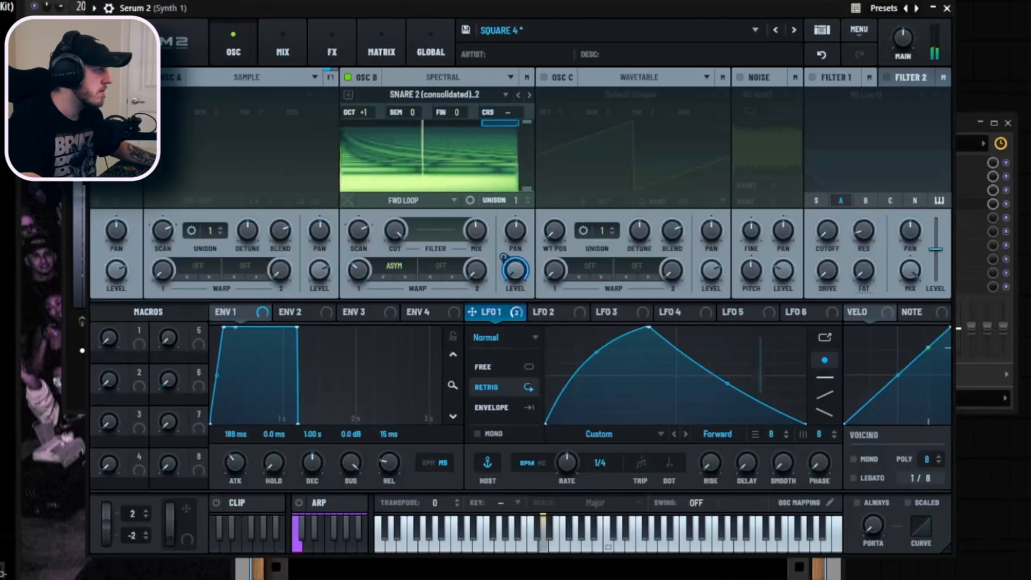
- Check the consolidated SNARE 2 clip in the playlist and return to OSC B's spectral sample in Serum 2
left_click_drag(516, 12, 514, 19)
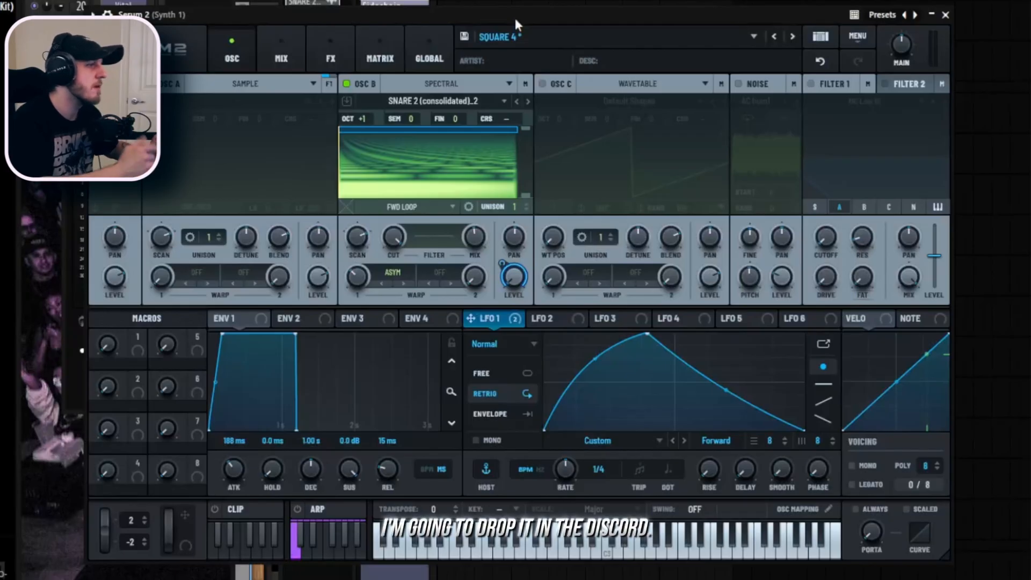
left_click(328, 6)
key("Escape")
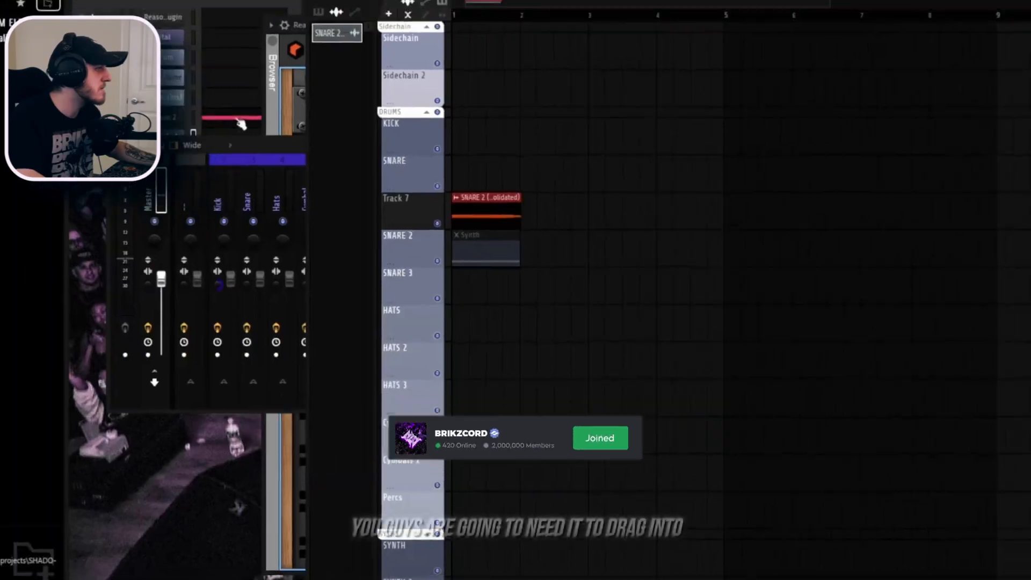
left_click(241, 164)
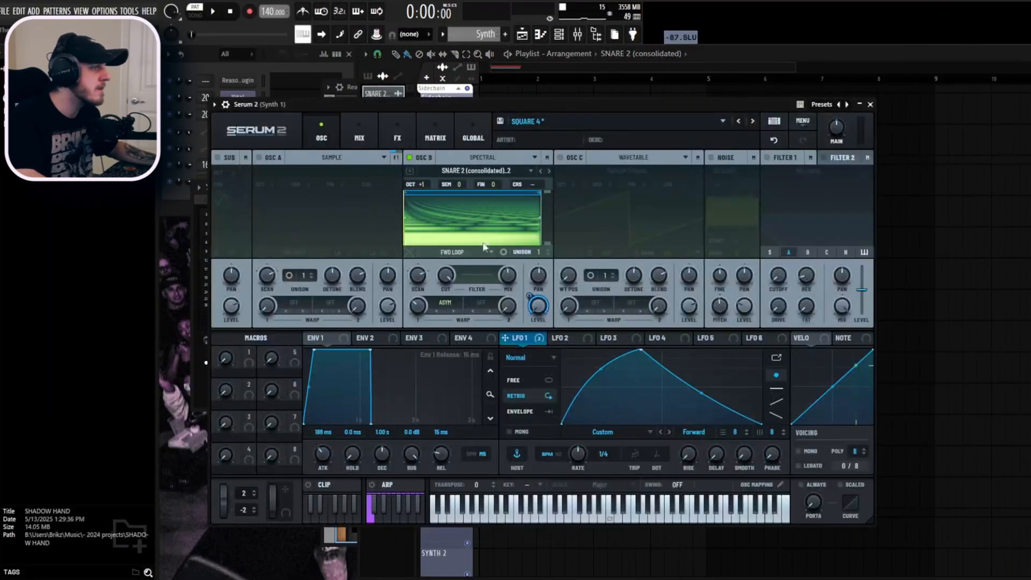
left_click(520, 158)
left_click(490, 201)
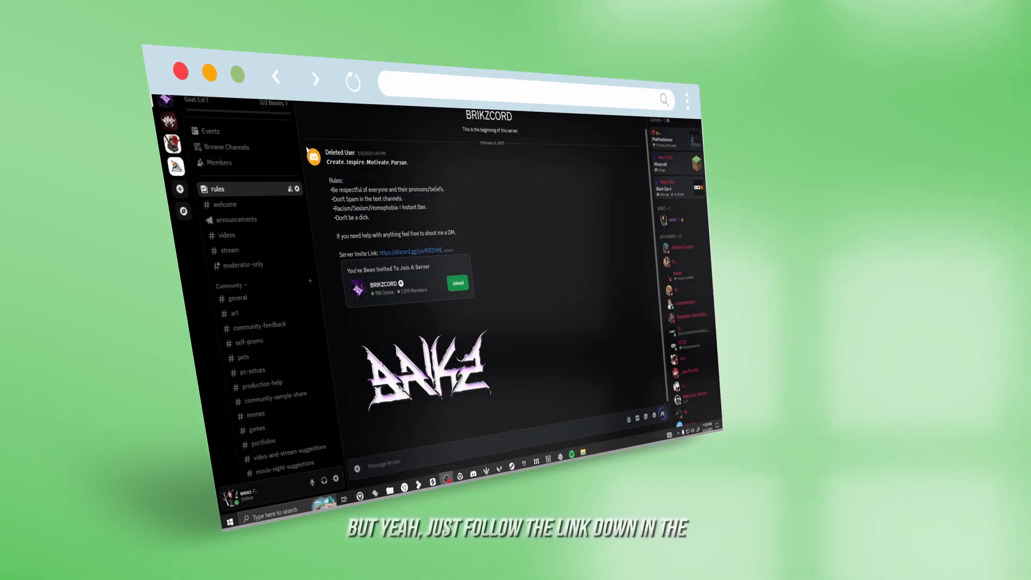
- Switch to Discord and open the "SERUM 2 - Malstrom Preset!!" post in the free-presets channel
left_click_drag(301, 181, 303, 270)
left_click(239, 260)
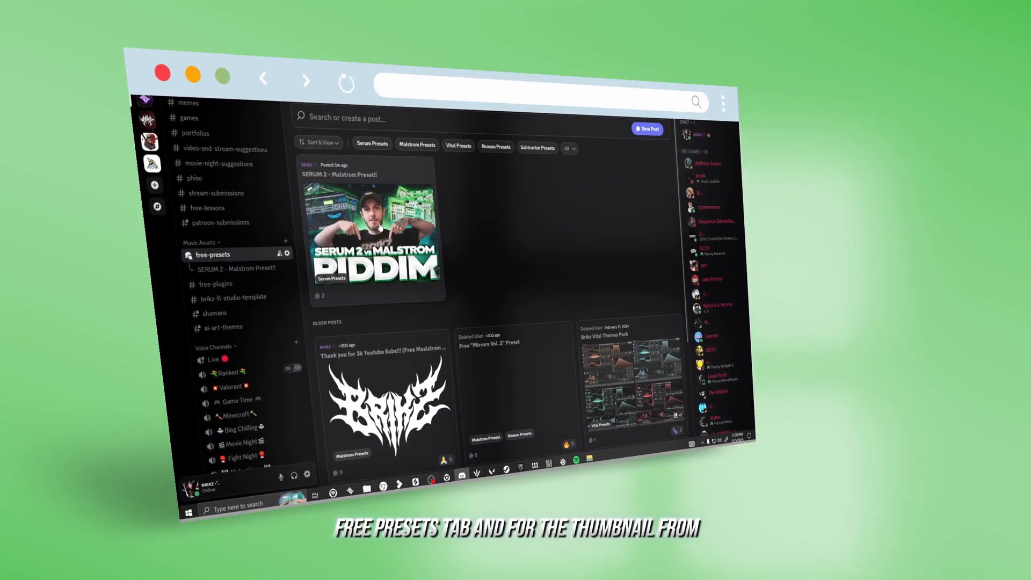
left_click(244, 270)
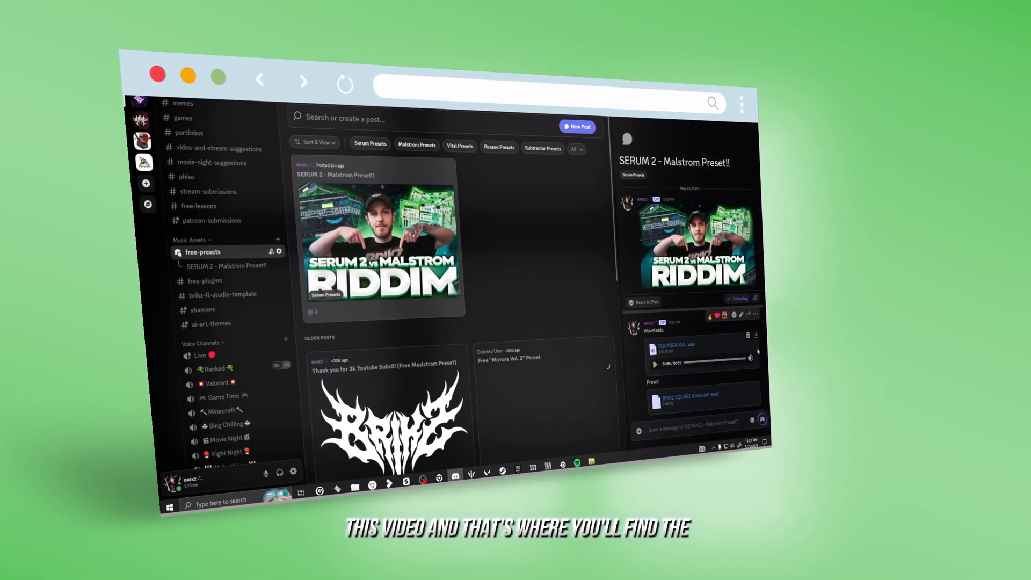